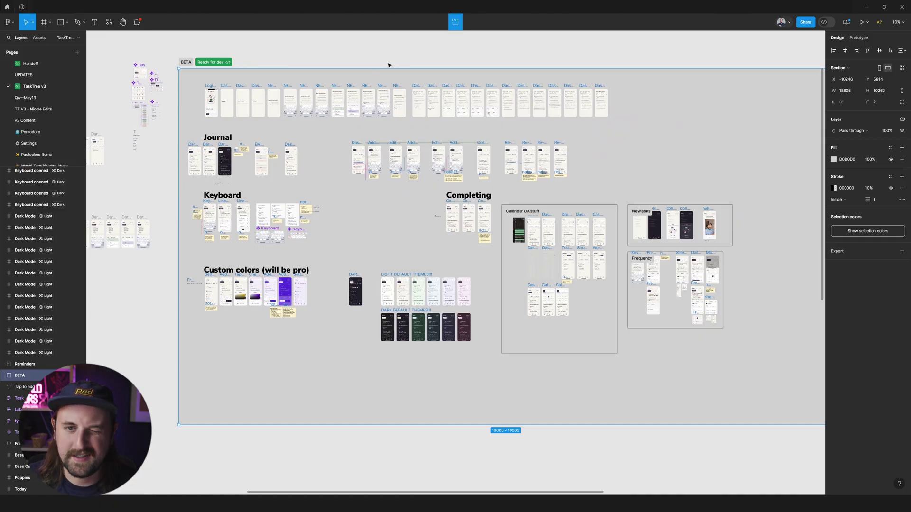
# Set the v3 variable mode of the BETA section to Dark
pyautogui.scroll(3, 201, 116)
pyautogui.scroll(2, 271, 122)
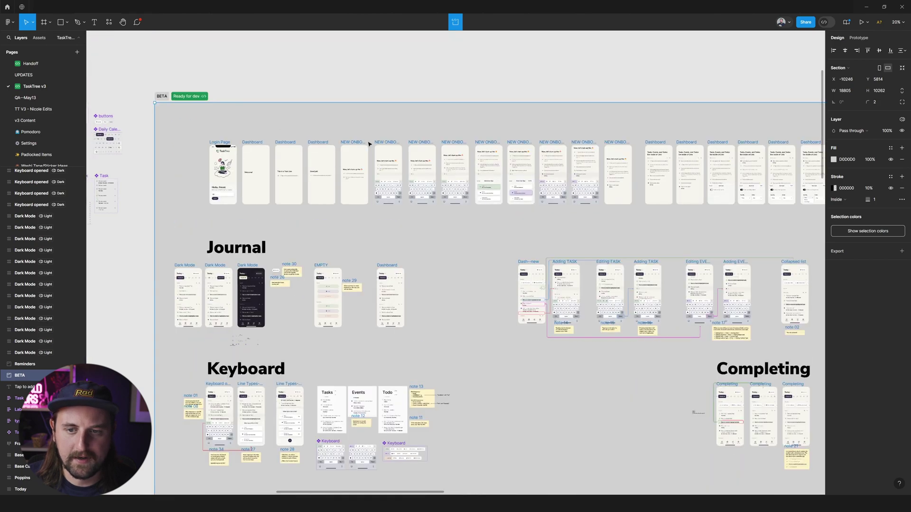
pyautogui.scroll(-2, 369, 144)
pyautogui.scroll(-4, 366, 142)
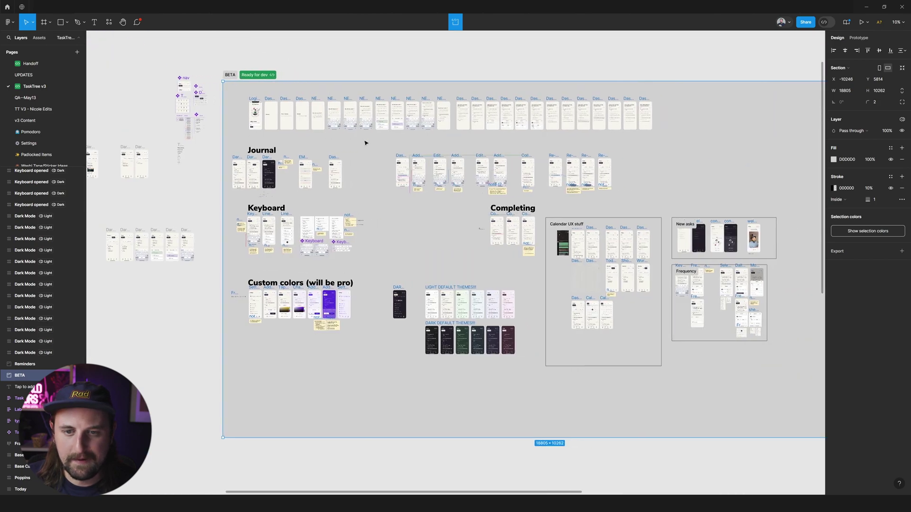
pyautogui.hscroll(3, 365, 144)
pyautogui.hscroll(-3, 365, 144)
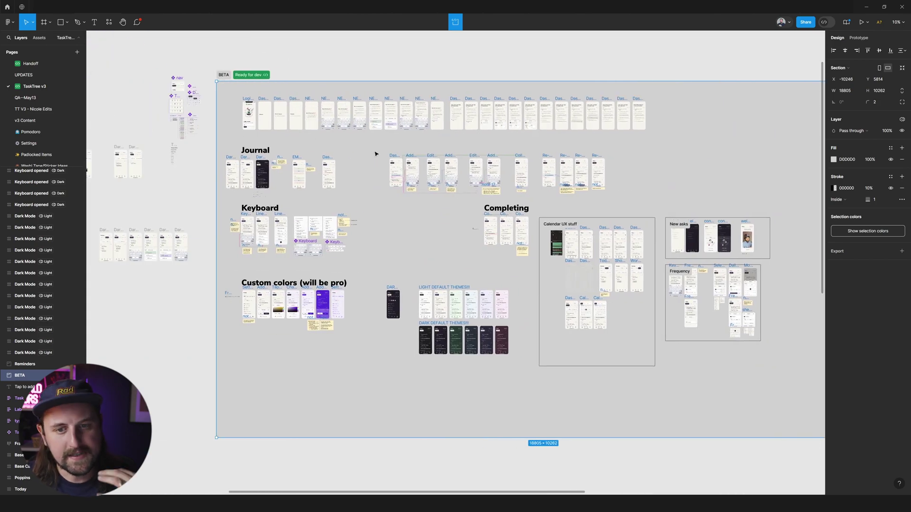
pyautogui.click(902, 120)
pyautogui.moveTo(866, 141)
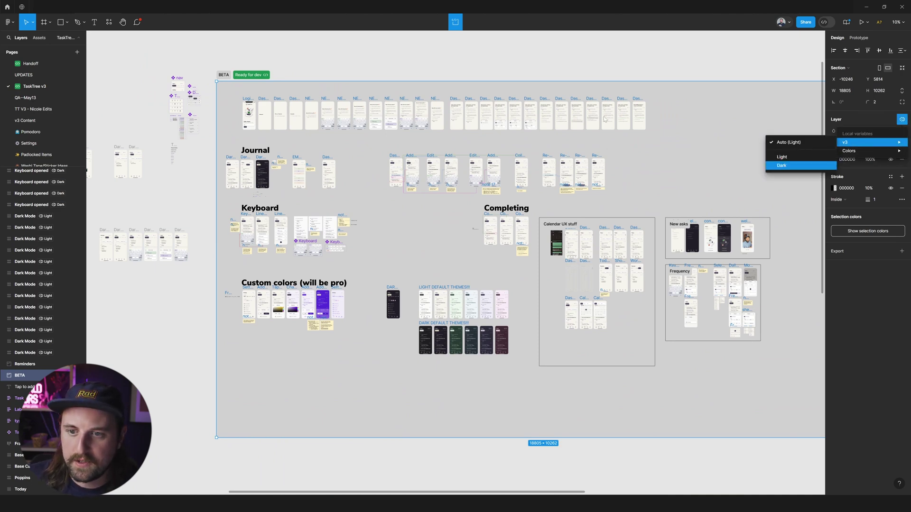
pyautogui.click(801, 165)
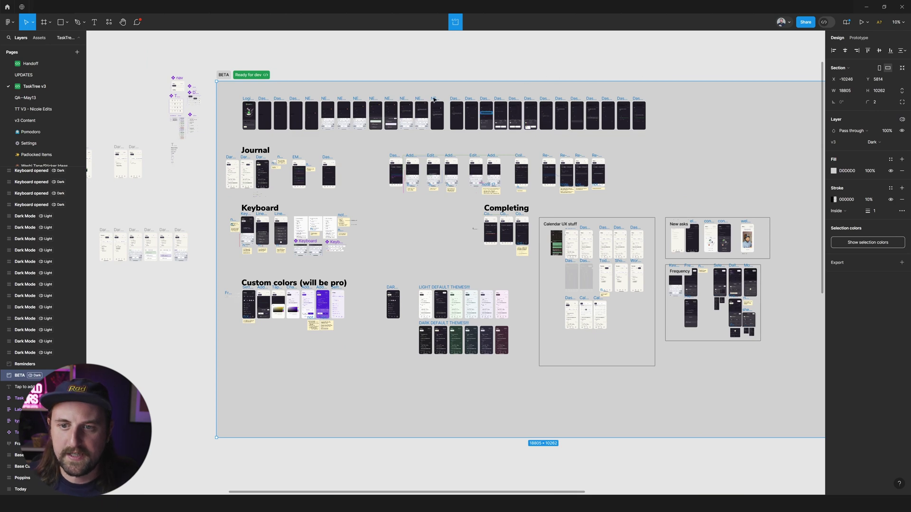
# Examine the dark versions of the Journal, dashboard and task-editing screens in the BETA section
pyautogui.scroll(5, 312, 152)
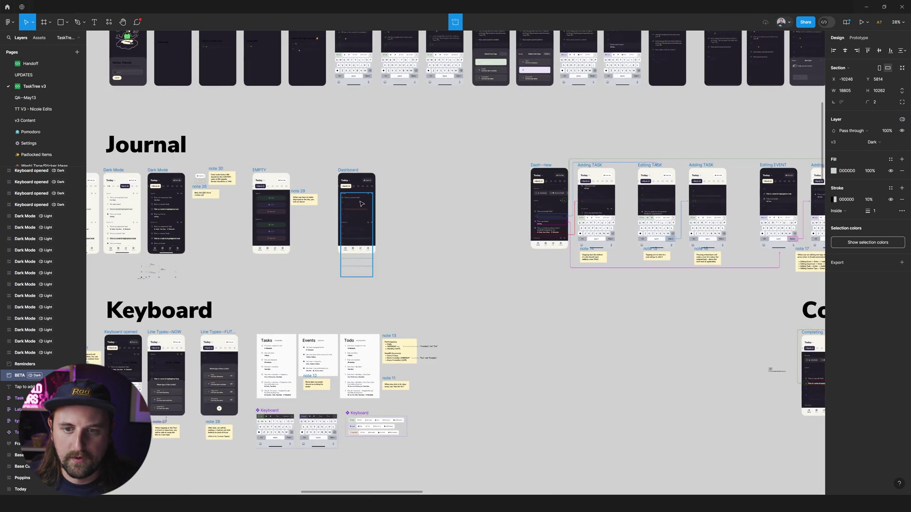
pyautogui.hscroll(-2, 360, 201)
pyautogui.scroll(10, 606, 201)
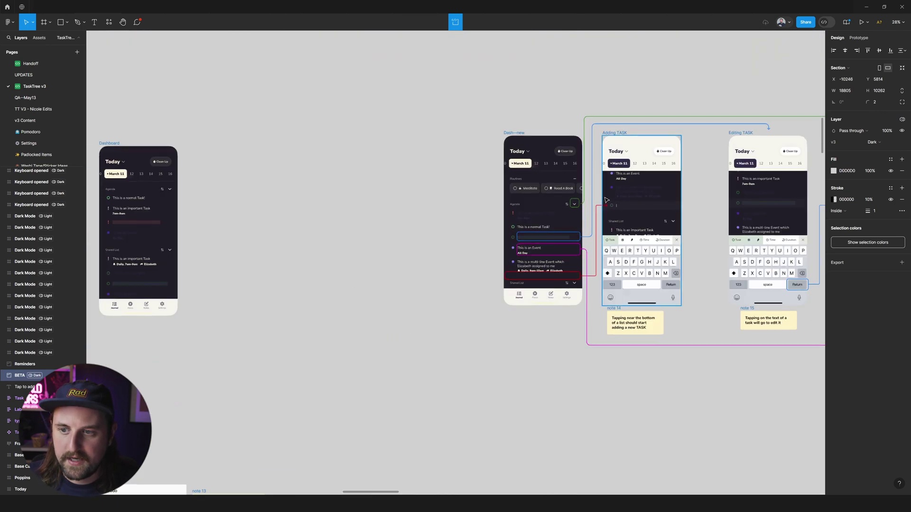
pyautogui.scroll(-3, 582, 198)
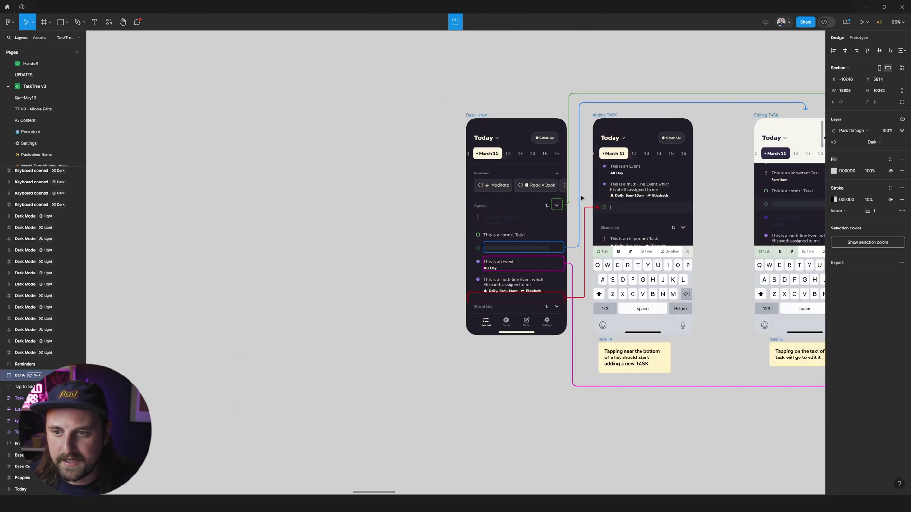
pyautogui.hscroll(3, 582, 198)
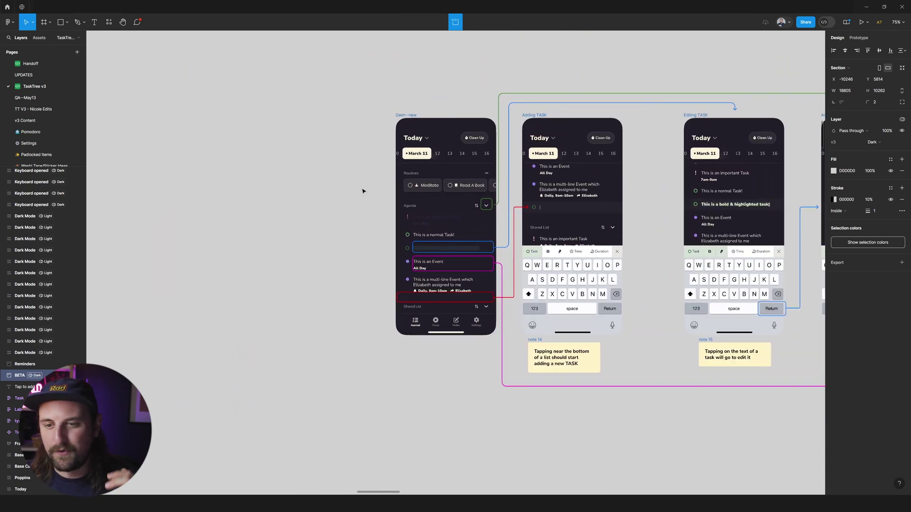
pyautogui.hscroll(1, 362, 191)
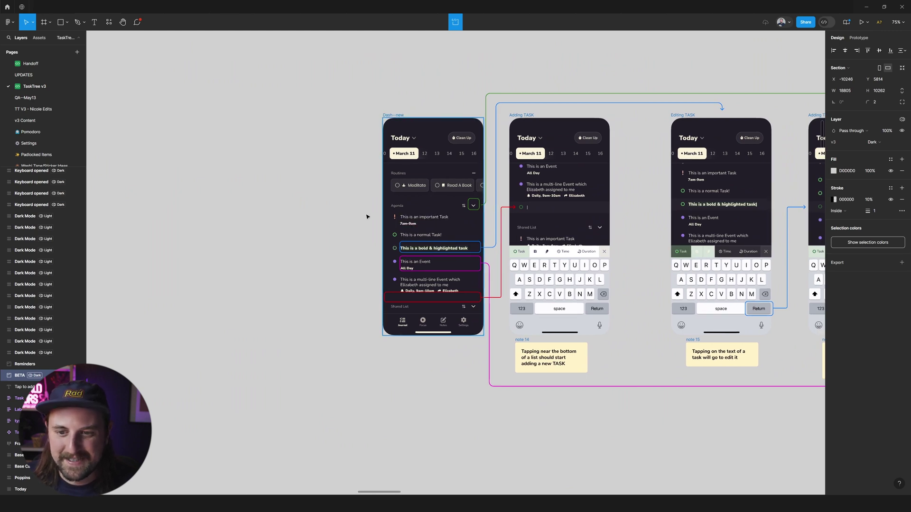
pyautogui.scroll(-10, 369, 214)
pyautogui.hscroll(-1, 354, 216)
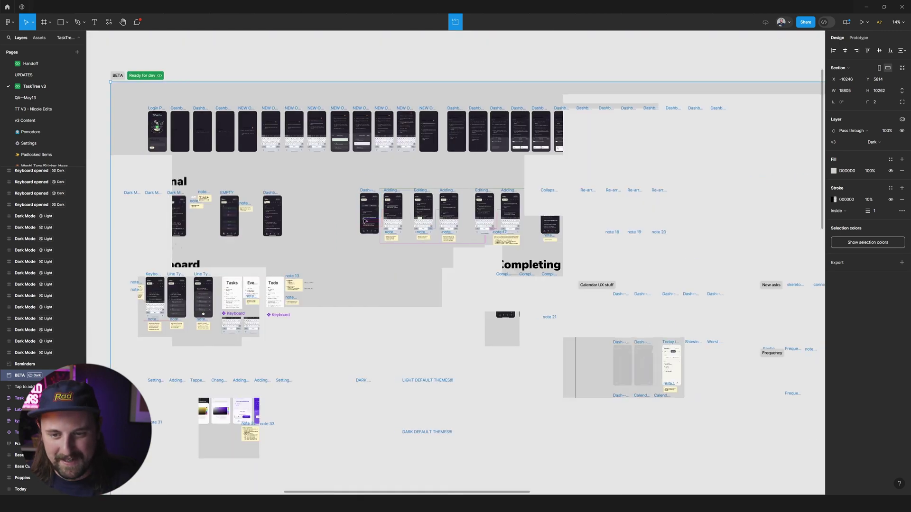
# Undo the BETA section's change to Dark mode and deselect the section
pyautogui.hotkey('ctrl', 'z')
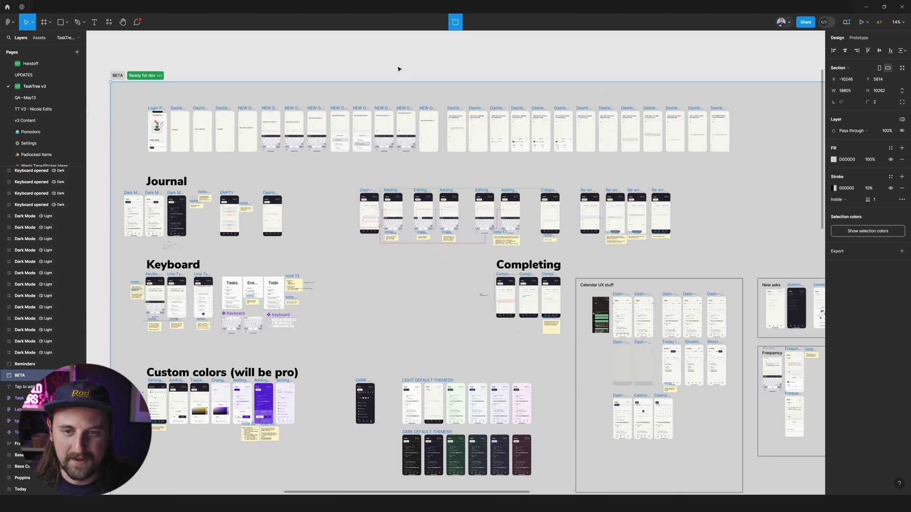
pyautogui.click(398, 69)
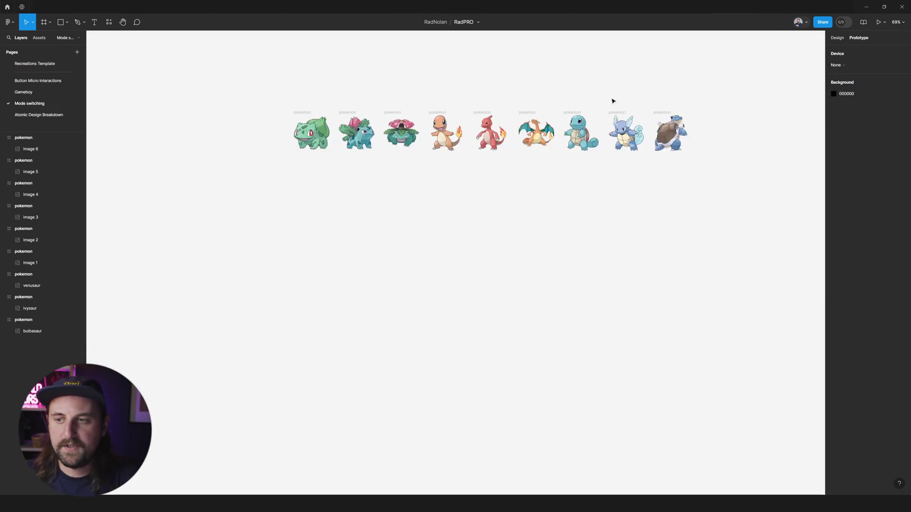
# Look over the row of nine pokemon frames and the images nested inside them
pyautogui.scroll(2, 612, 101)
pyautogui.scroll(3, 632, 104)
pyautogui.moveTo(776, 124); pyautogui.dragTo(170, 268)
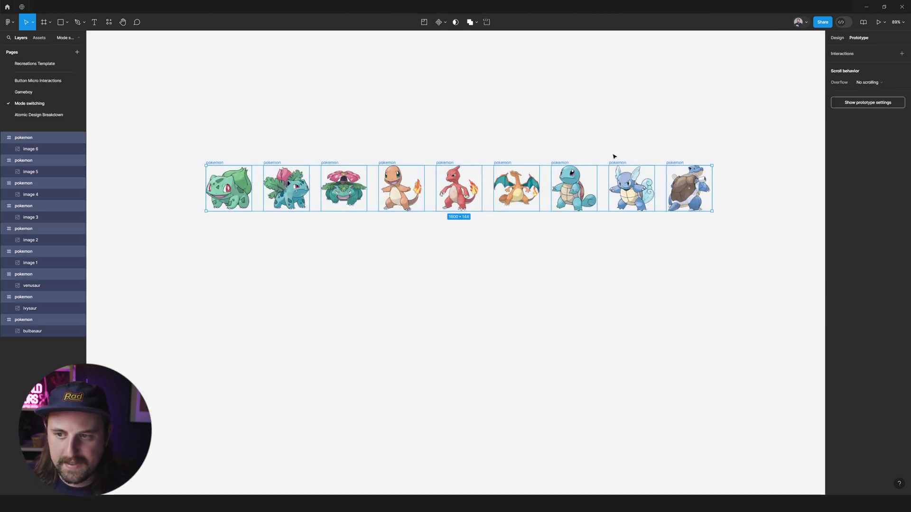
pyautogui.click(167, 152)
pyautogui.hscroll(-1, 167, 153)
pyautogui.click(249, 189)
pyautogui.click(306, 188)
pyautogui.click(285, 135)
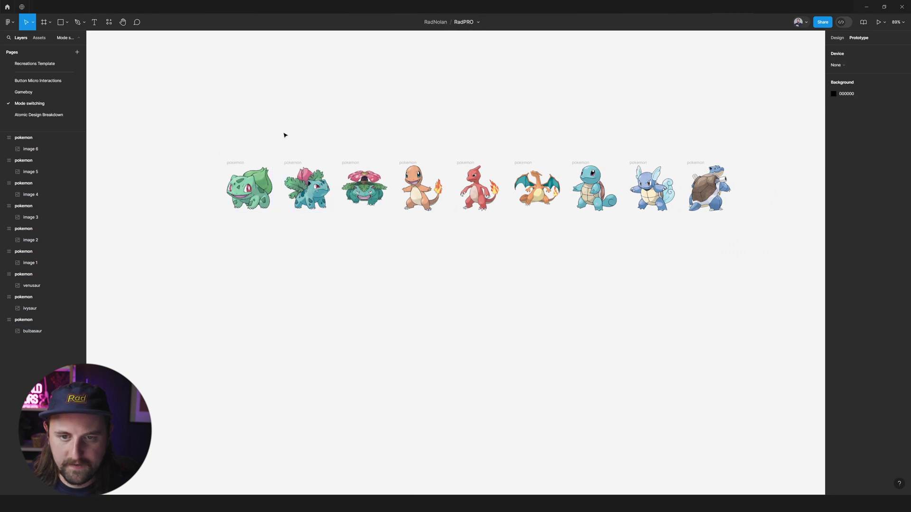
pyautogui.moveTo(236, 164)
pyautogui.mouseDown()
pyautogui.moveTo(233, 153)
pyautogui.moveTo(222, 169)
pyautogui.mouseUp()
pyautogui.hotkey('ctrl', 'z')
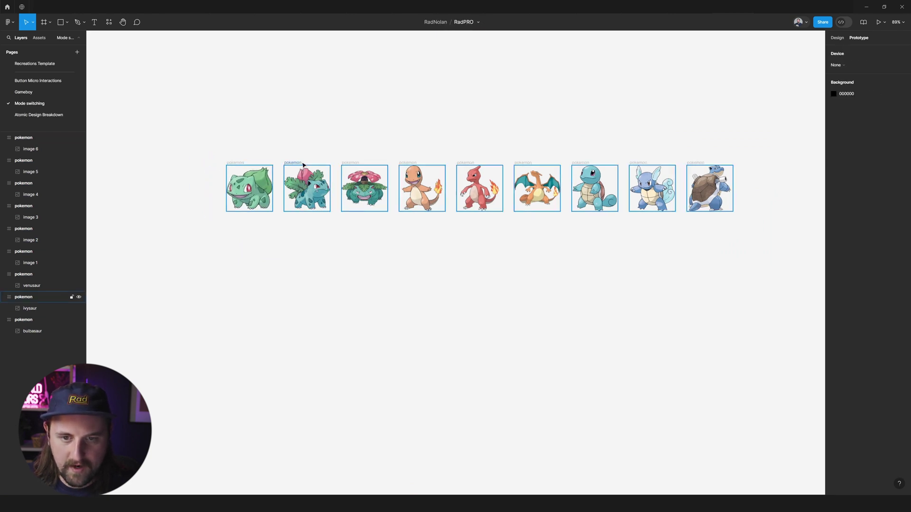
pyautogui.click(303, 164)
pyautogui.click(313, 192)
pyautogui.click(373, 187)
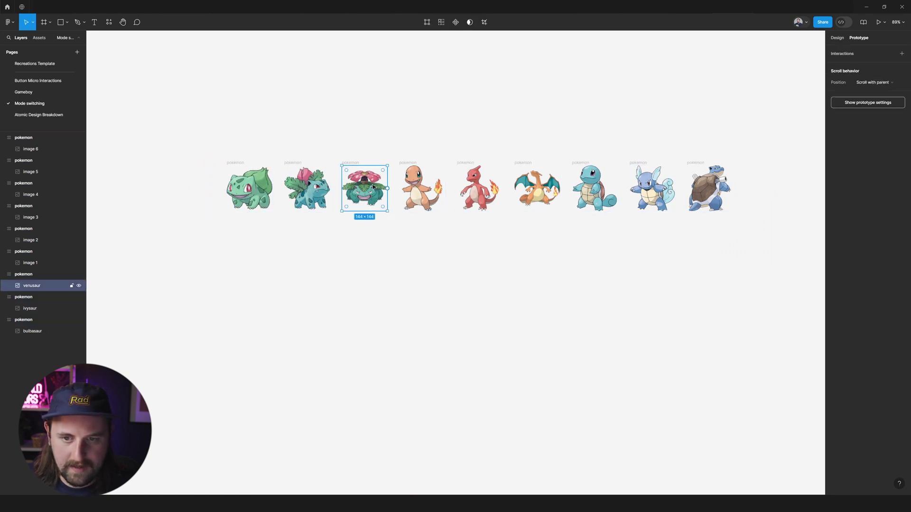
# Select all nine pokemon frames and show their design properties
pyautogui.click(709, 142)
pyautogui.moveTo(779, 144); pyautogui.dragTo(247, 247)
pyautogui.click(837, 37)
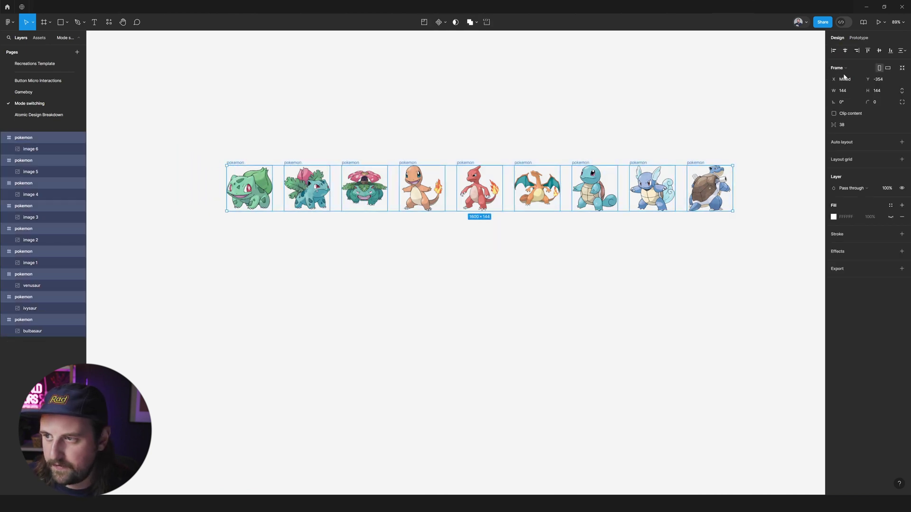
pyautogui.moveTo(834, 90); pyautogui.dragTo(864, 89)
pyautogui.hotkey('ctrl', 'z')
pyautogui.hotkey('ctrl', 'z')
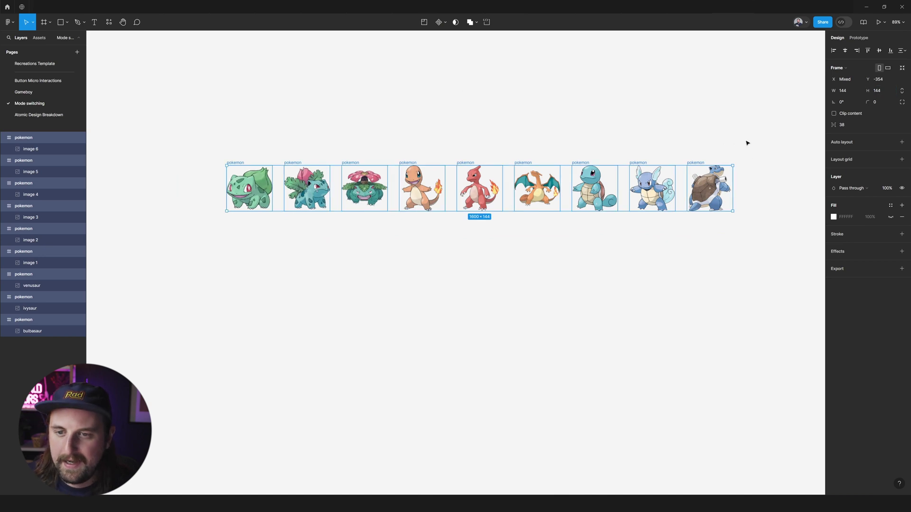
pyautogui.moveTo(764, 116); pyautogui.dragTo(192, 261)
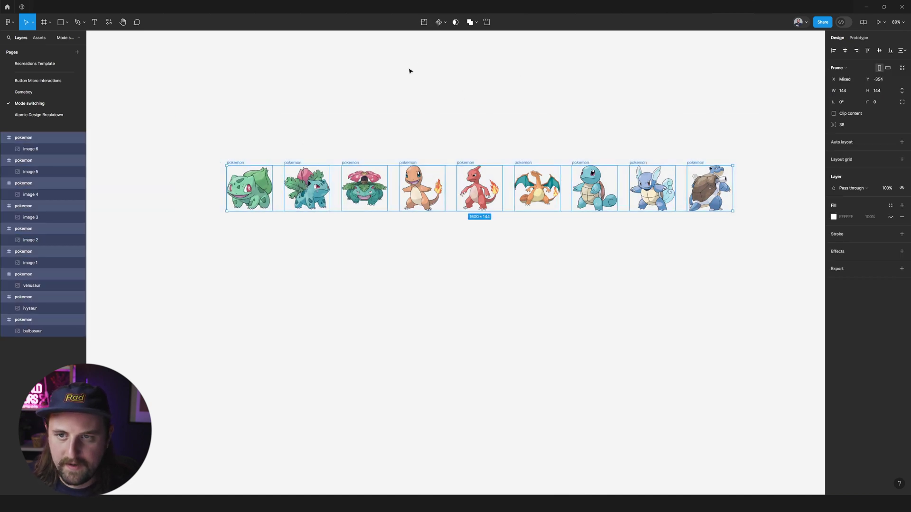
pyautogui.click(439, 24)
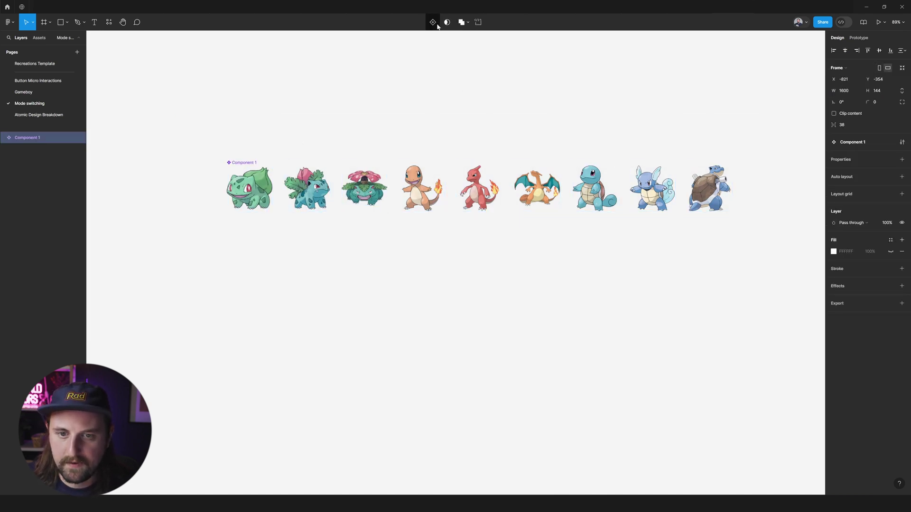
pyautogui.hotkey('ctrl', 'z')
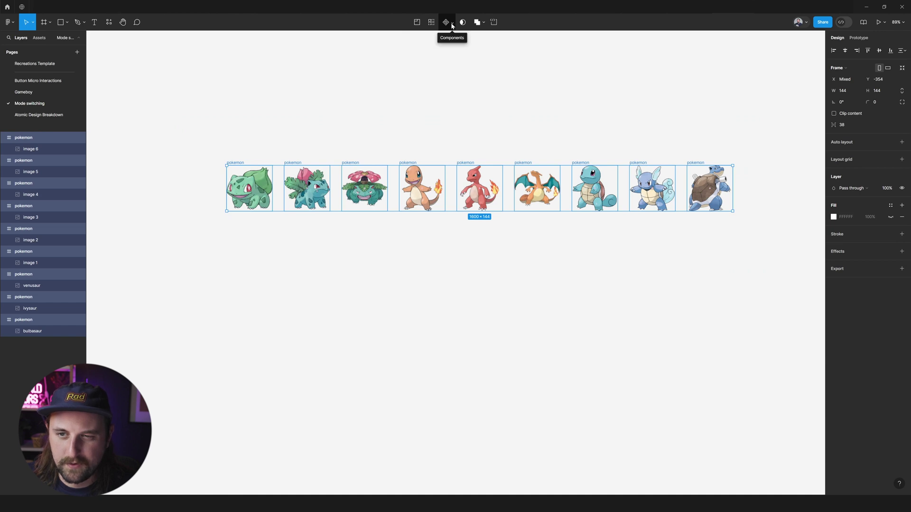
# Create a component set from the nine selected pokemon frames
pyautogui.click(453, 24)
pyautogui.click(446, 59)
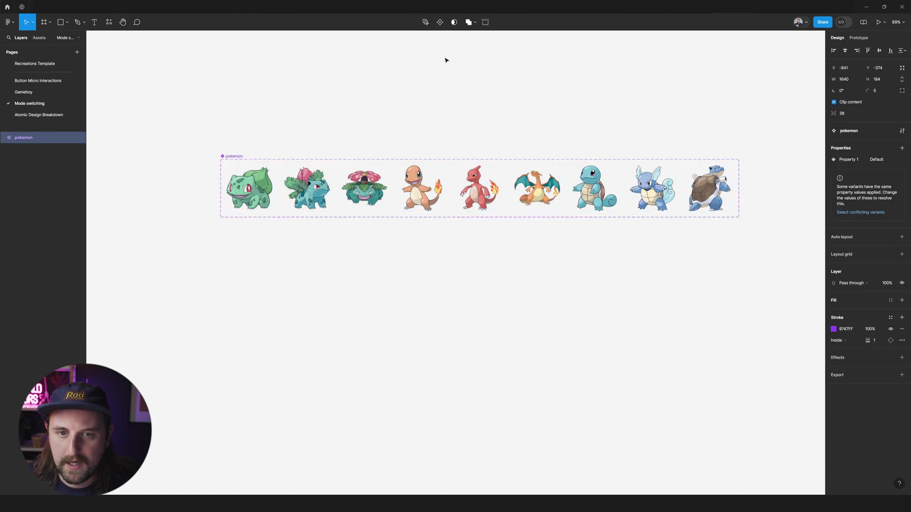
pyautogui.click(341, 143)
# Check the variant properties of the pokemon component set and of its Bulbasaur, Ivysaur and Venusaur variants
pyautogui.click(234, 156)
pyautogui.click(249, 183)
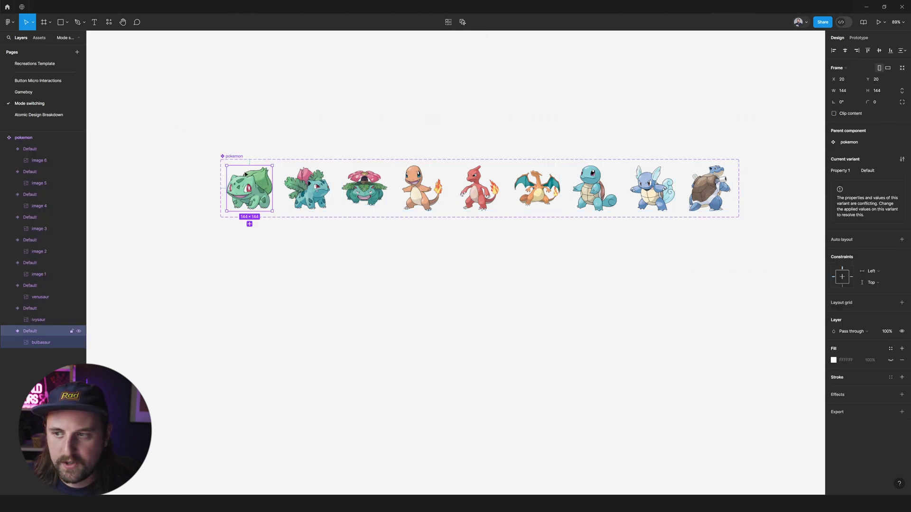
pyautogui.click(229, 162)
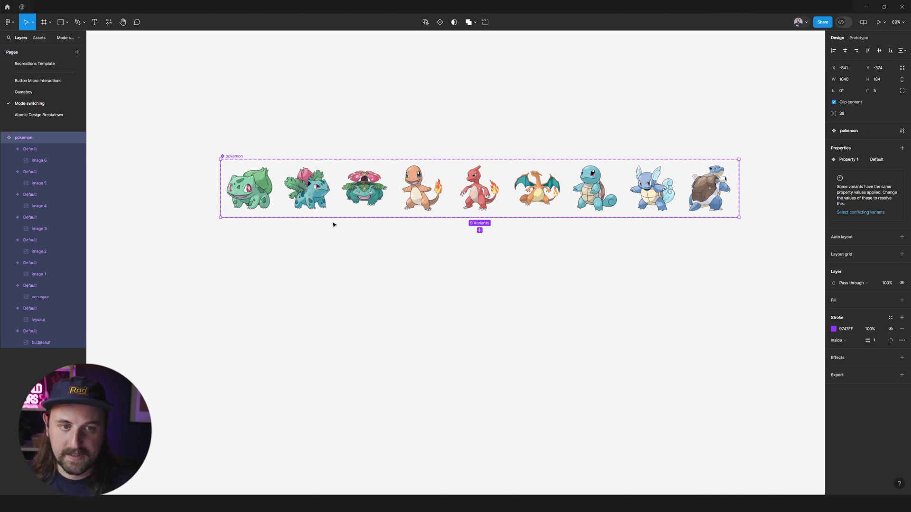
pyautogui.click(247, 188)
pyautogui.click(306, 187)
pyautogui.click(364, 188)
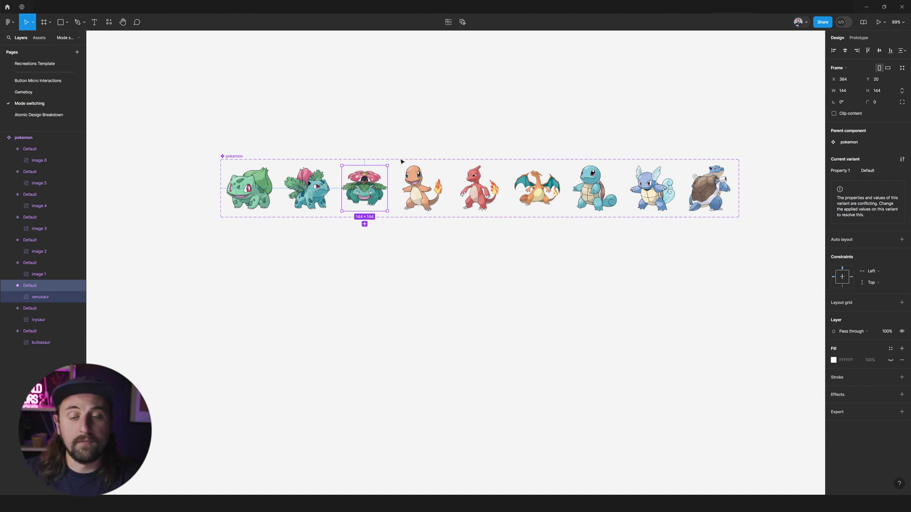
# Rename the variant property of the pokemon component set to Evolution
pyautogui.click(236, 156)
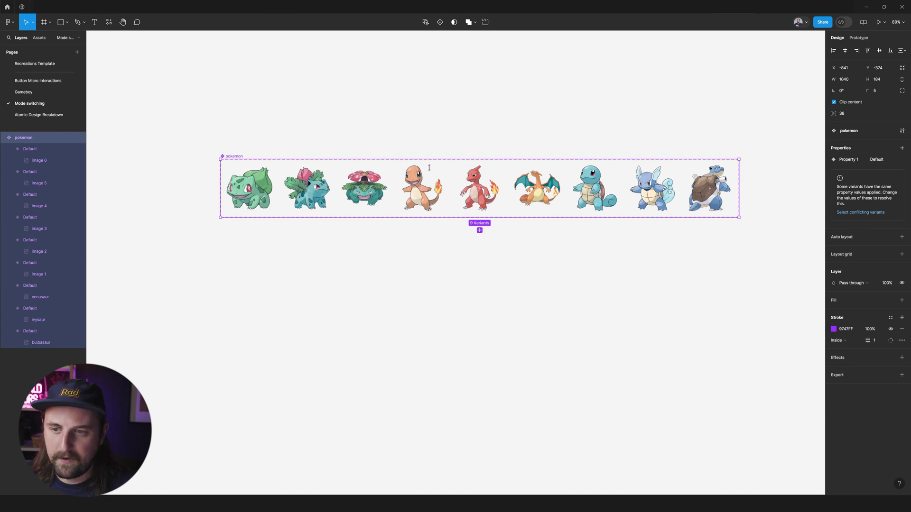
pyautogui.doubleClick(855, 161)
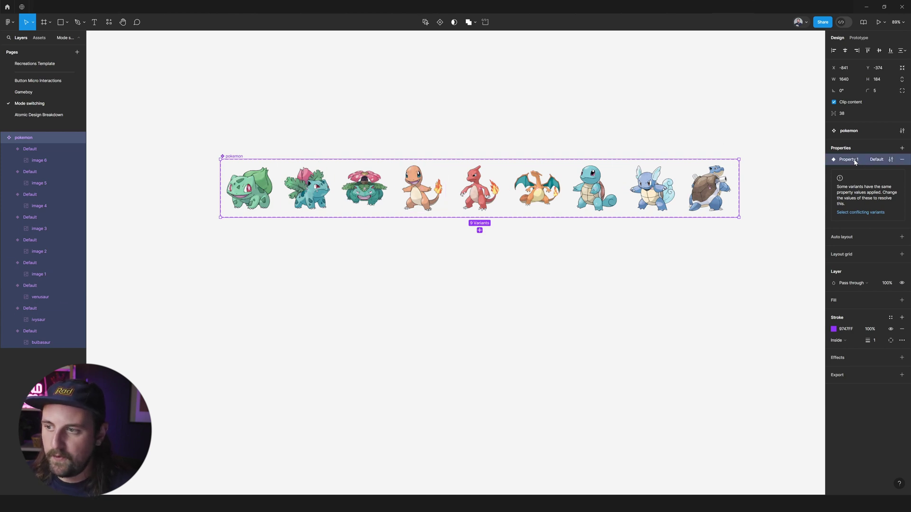
pyautogui.write('Evolution')
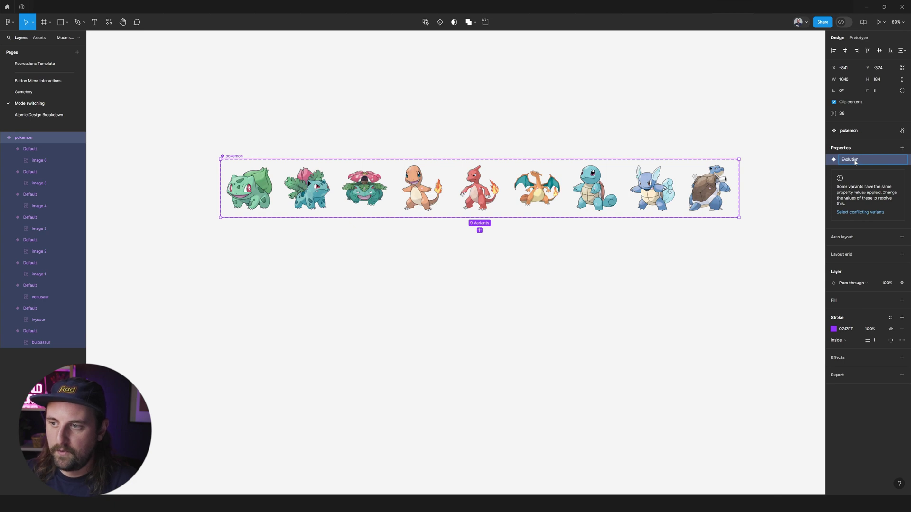
pyautogui.press('Return')
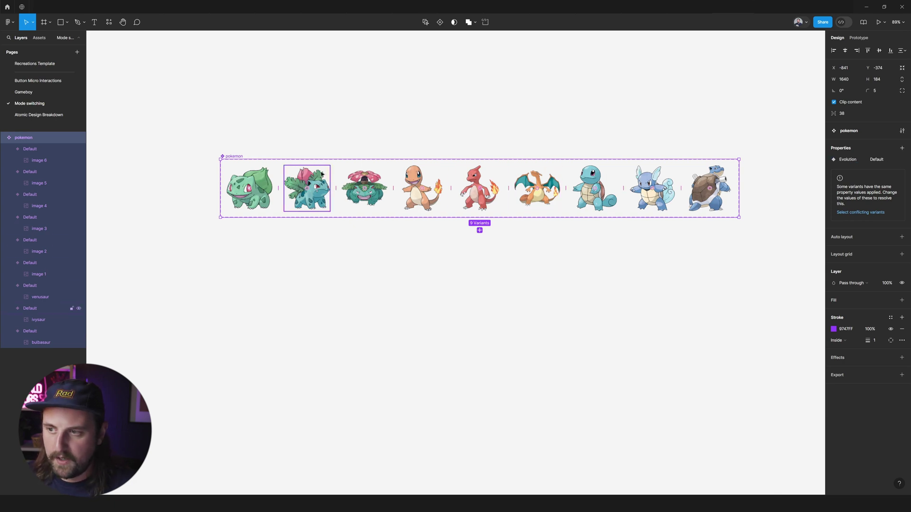
pyautogui.hotkey('ctrl', 'z')
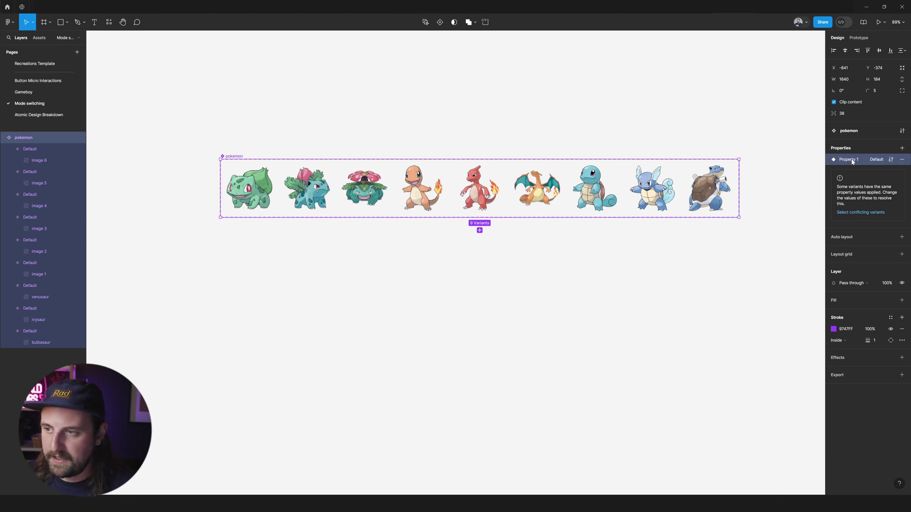
# Set the Evolution value of the Bulbasaur variant to 0
pyautogui.click(249, 187)
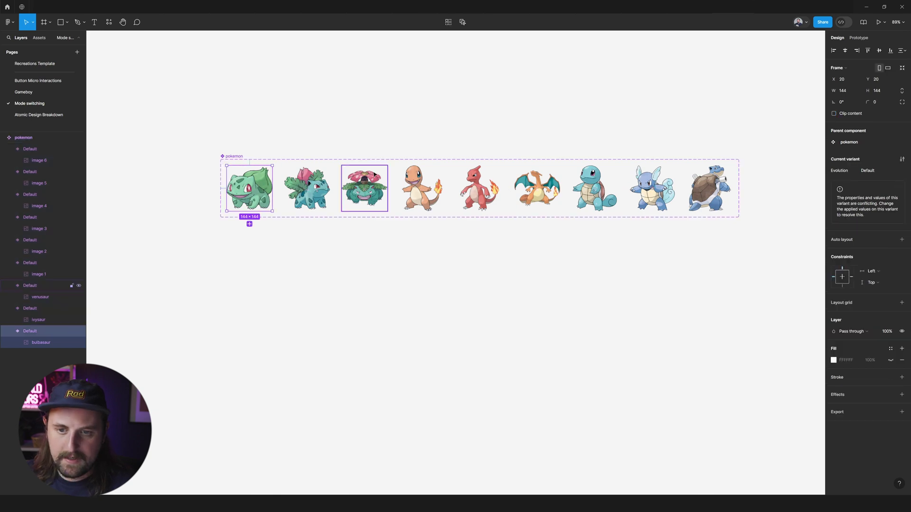
pyautogui.click(871, 171)
pyautogui.write('0')
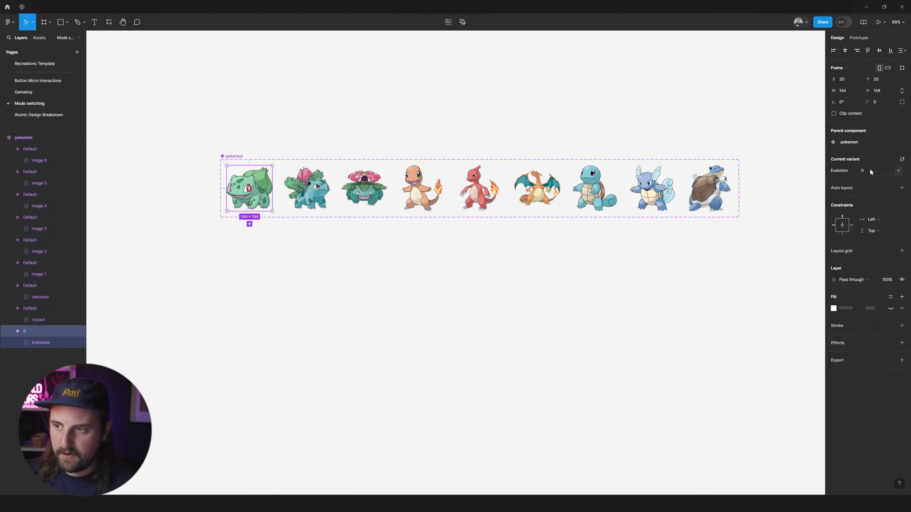
pyautogui.press('Return')
# Set the Evolution value of the Ivysaur variant to 1
pyautogui.press('Tab')
pyautogui.click(862, 172)
pyautogui.write('1')
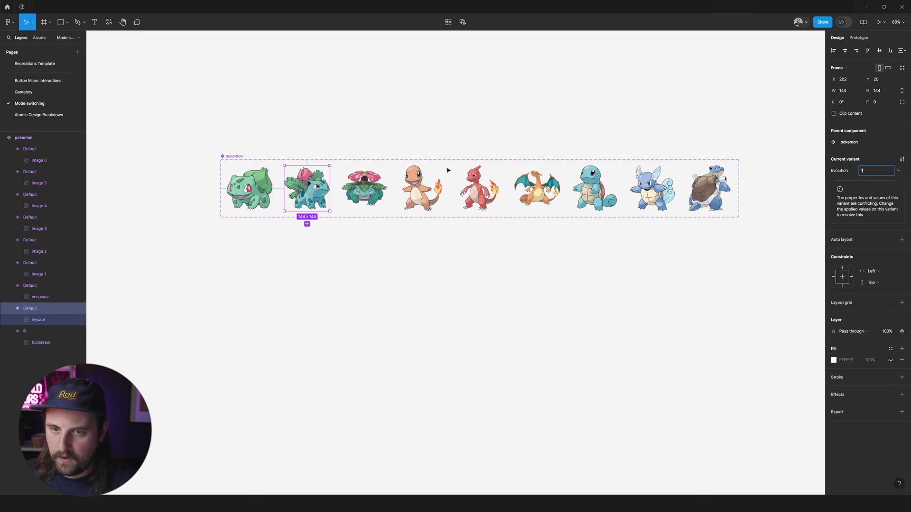
pyautogui.press('Return')
# Set the Evolution value of the Venusaur variant to 2
pyautogui.press('Tab')
pyautogui.click(872, 172)
pyautogui.write('2')
pyautogui.press('Return')
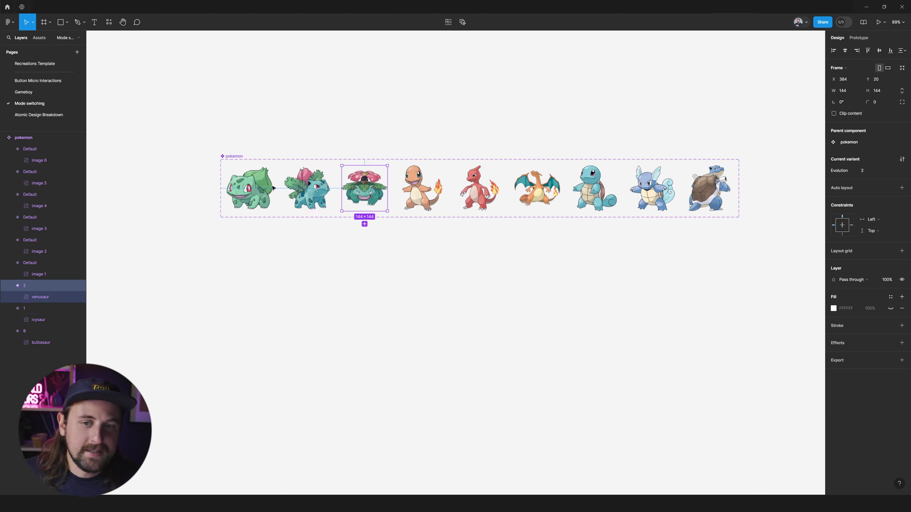
# Examine the Evolution values of the Bulbasaur, Ivysaur and Venusaur variants one after another
pyautogui.click(249, 188)
pyautogui.click(305, 188)
pyautogui.click(374, 188)
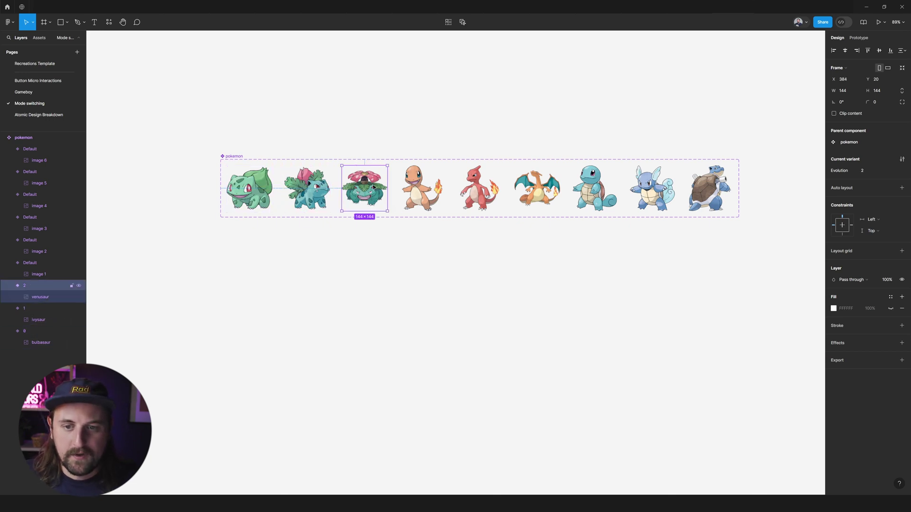
pyautogui.click(366, 146)
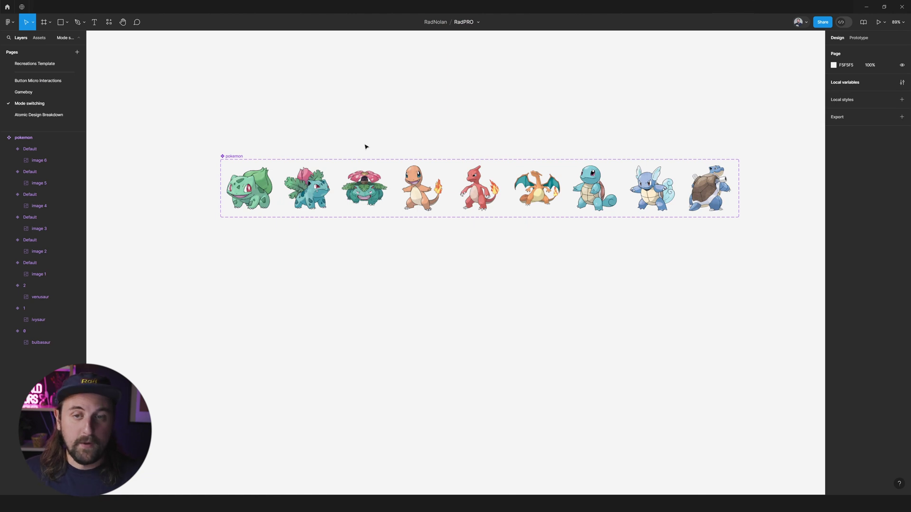
pyautogui.click(250, 188)
pyautogui.click(306, 189)
pyautogui.click(364, 188)
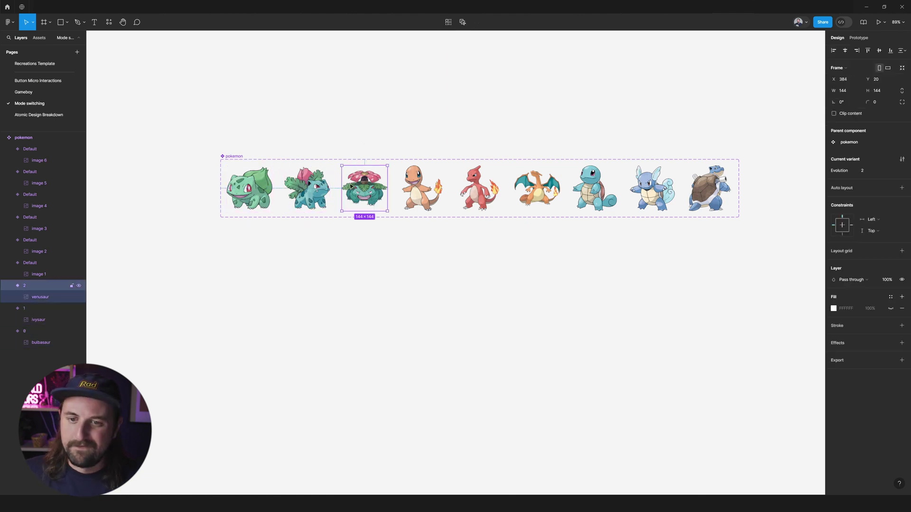
pyautogui.click(252, 188)
pyautogui.click(306, 189)
pyautogui.click(364, 190)
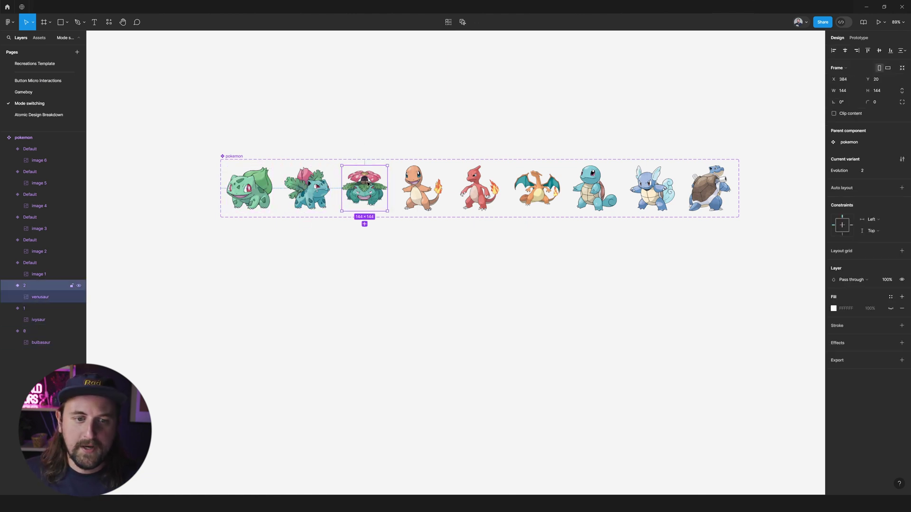
pyautogui.click(250, 190)
pyautogui.click(306, 185)
pyautogui.click(363, 188)
# Set the Evolution value of the Charmander variant to 0
pyautogui.click(422, 187)
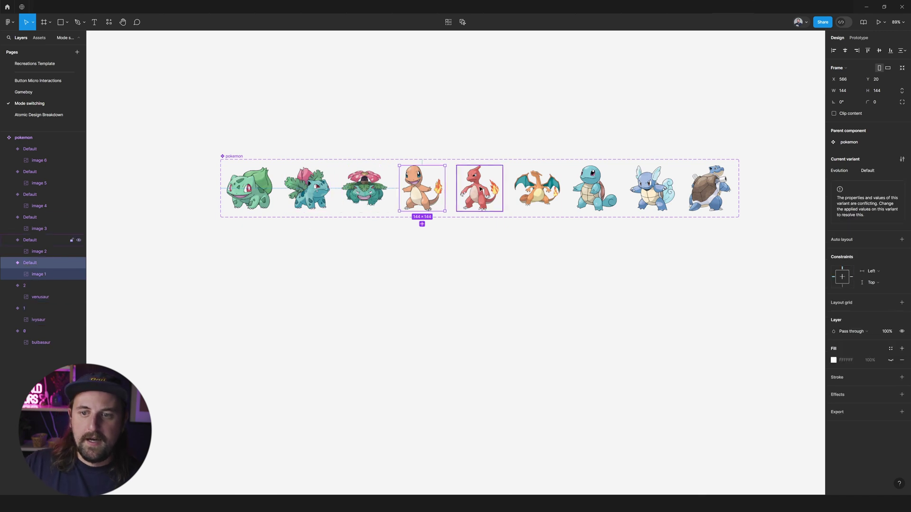
pyautogui.click(868, 173)
pyautogui.write('0')
pyautogui.press('Return')
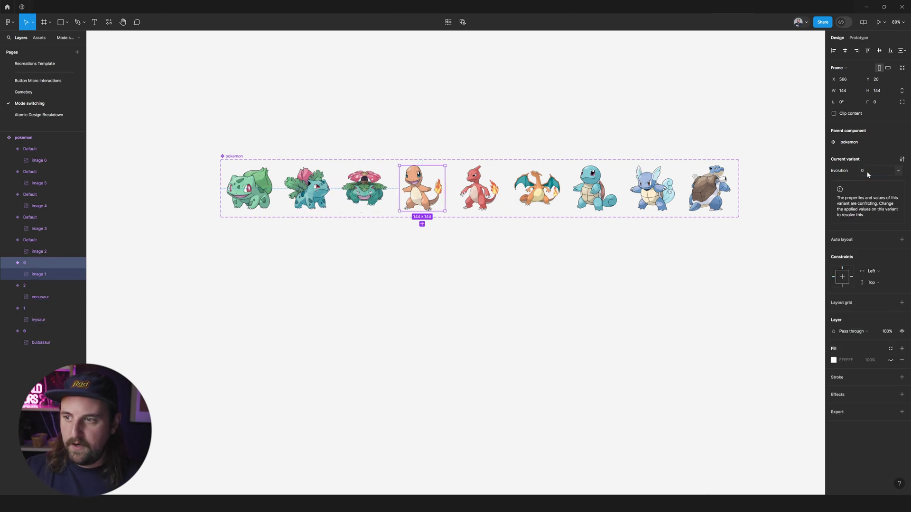
# Set the Evolution value of the Charmeleon variant to 1
pyautogui.press('Tab')
# Set the Evolution value of the Charizard variant to 2
pyautogui.press('Tab')
pyautogui.press('Tab')
pyautogui.click(879, 170)
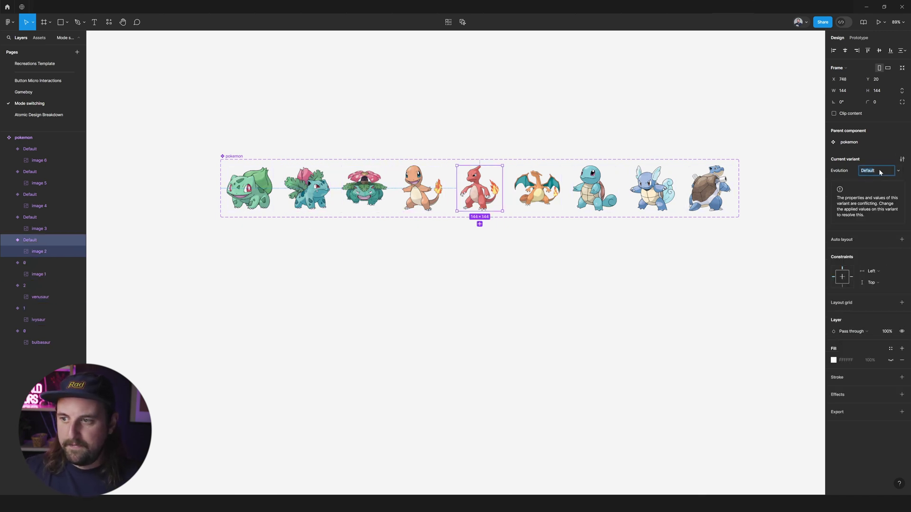
pyautogui.write('1')
pyautogui.press('Return')
# Set the Evolution value of the Squirtle variant to 0 and of the Wartortle variant to 1
pyautogui.press('Tab')
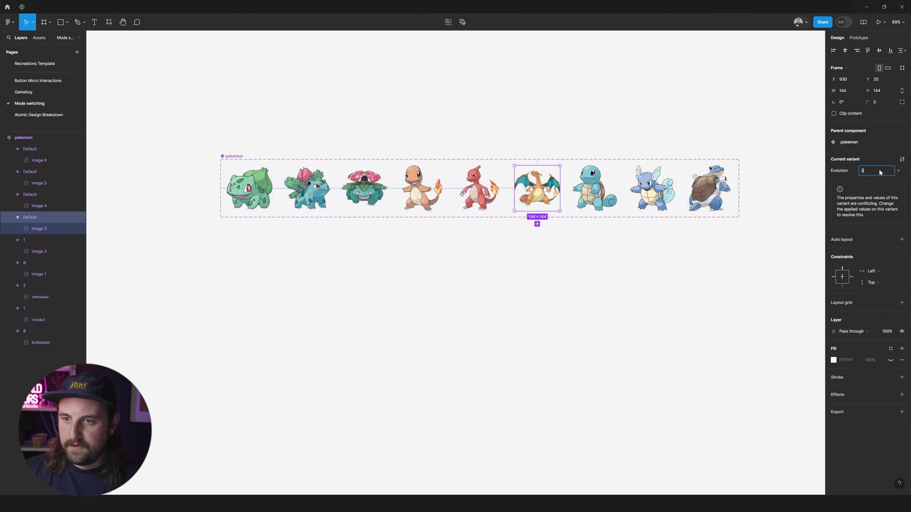
pyautogui.write('2')
pyautogui.press('Return')
pyautogui.press('Tab')
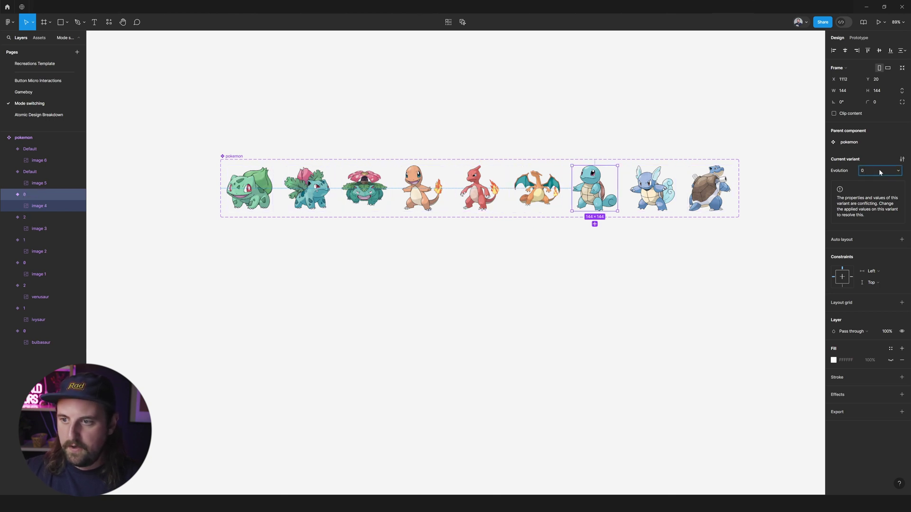
pyautogui.press('Return')
pyautogui.press('Tab')
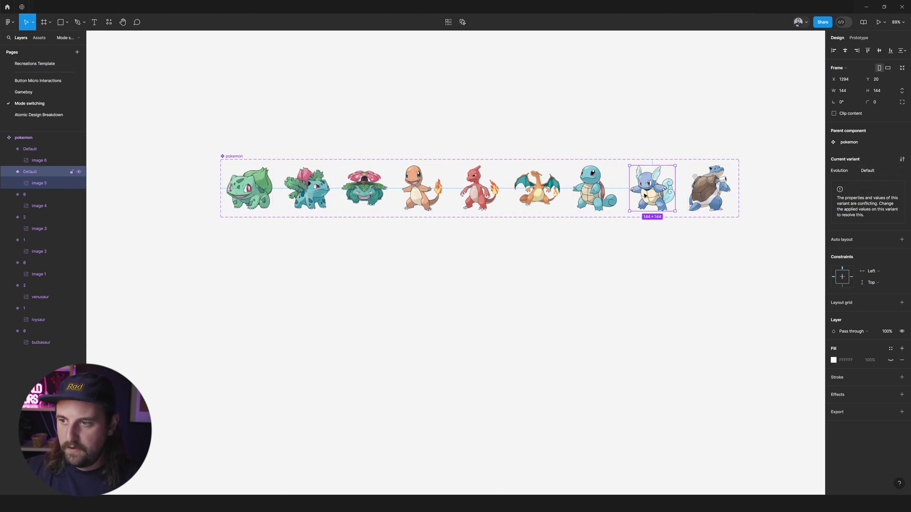
pyautogui.click(872, 170)
pyautogui.write('1')
# Set the Evolution value of the Blastoise variant to 2, undoing any accidental opacity change on it
pyautogui.click(707, 190)
pyautogui.press('2')
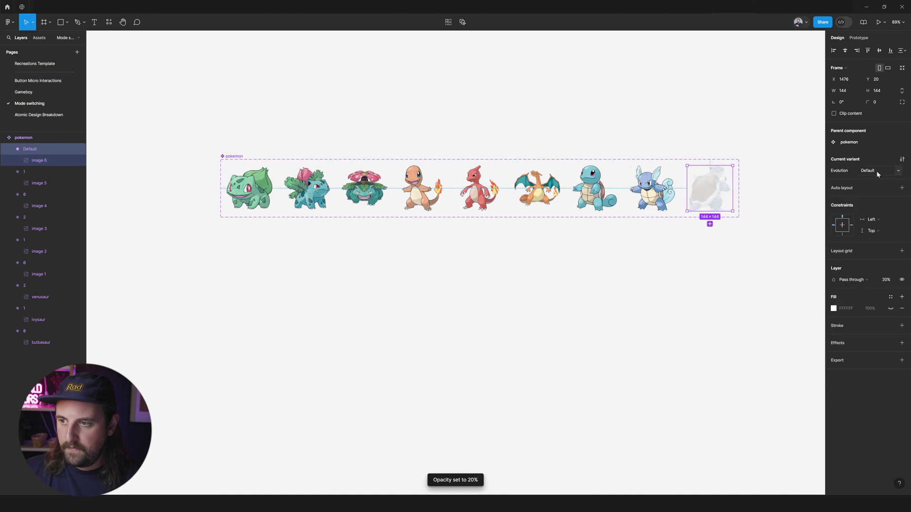
pyautogui.hotkey('ctrl', 'z')
pyautogui.click(876, 171)
pyautogui.write('2')
pyautogui.press('Return')
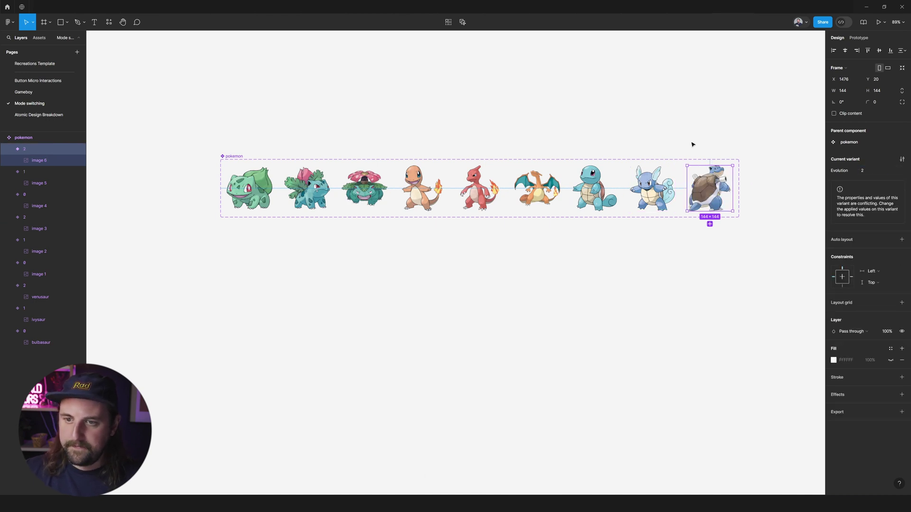
# Examine the Evolution values along the Bulbasaur line and compare the Bulbasaur, Charmander and Squirtle variants for conflicts
pyautogui.click(692, 144)
pyautogui.click(249, 192)
pyautogui.click(306, 192)
pyautogui.click(381, 189)
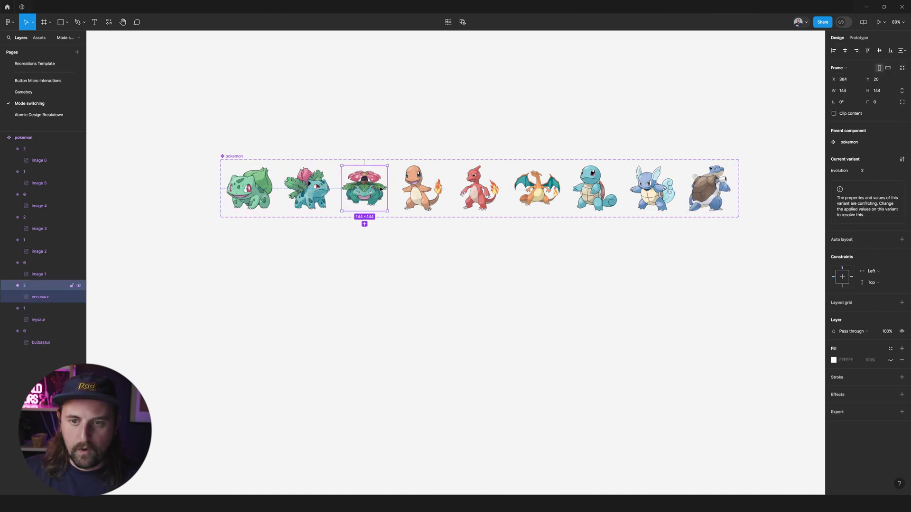
pyautogui.click(422, 190)
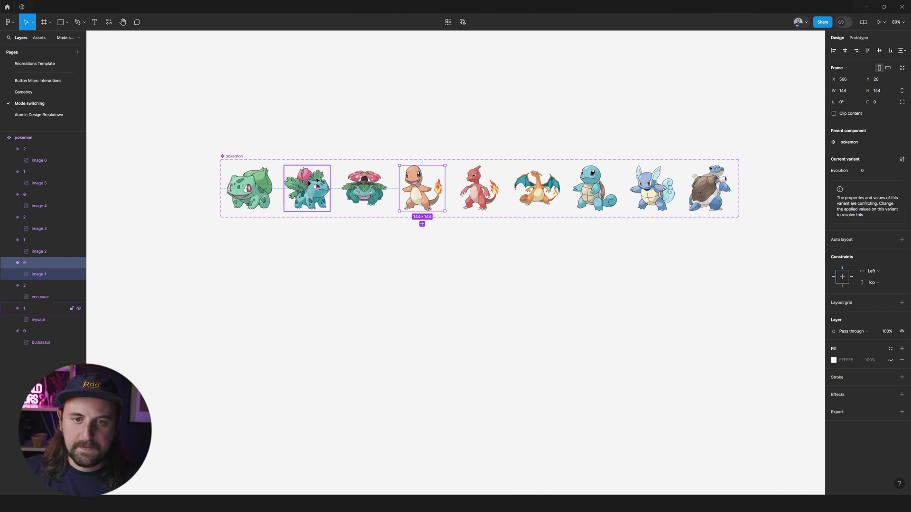
pyautogui.click(249, 189)
pyautogui.keyDown('shift'); pyautogui.click(421, 185); pyautogui.keyUp('shift')
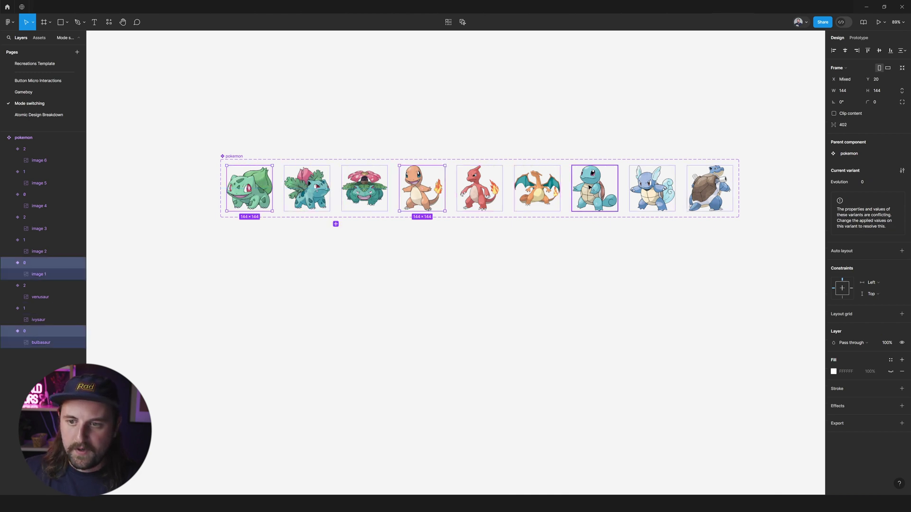
pyautogui.keyDown('shift'); pyautogui.click(599, 182); pyautogui.keyUp('shift')
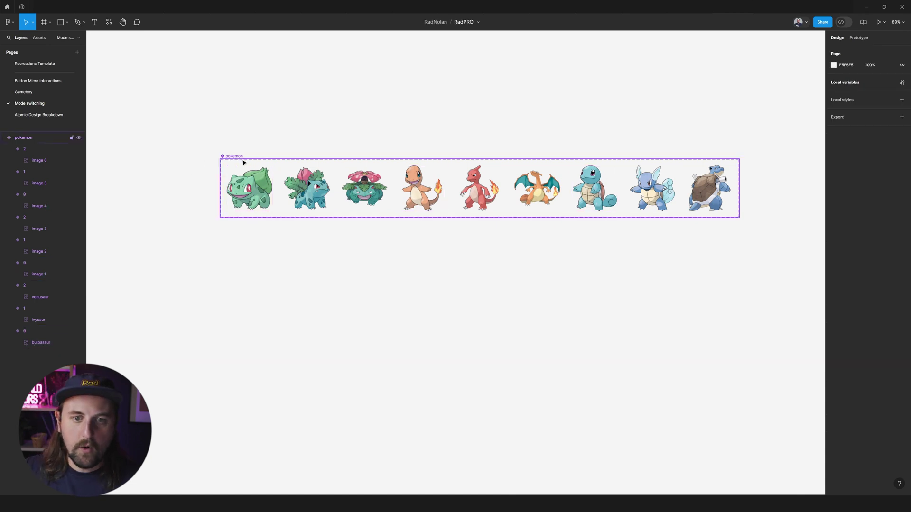
# Add a variant property named bulbasaur with the value false to the pokemon component set
pyautogui.click(237, 155)
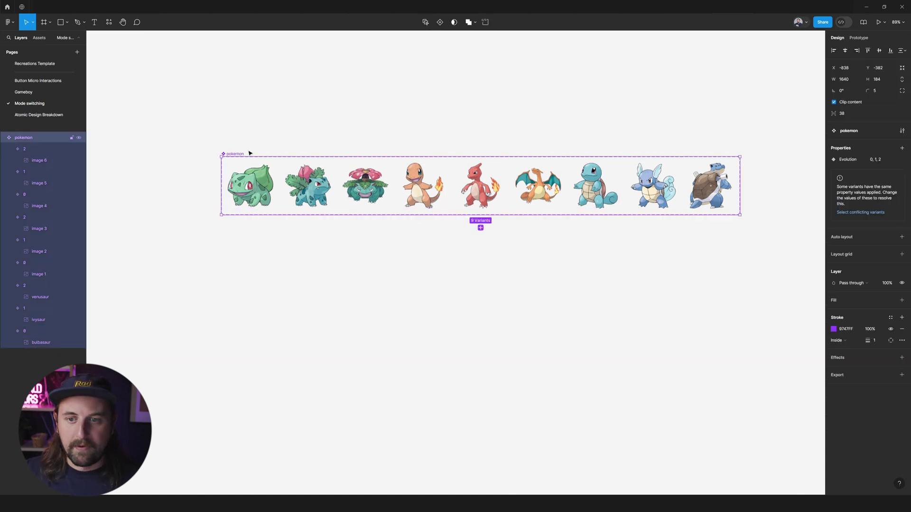
pyautogui.scroll(-2, 249, 152)
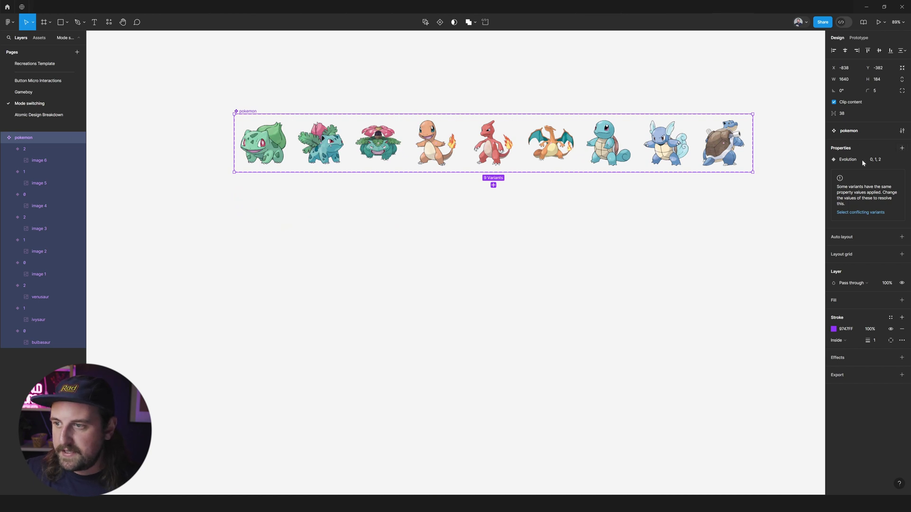
pyautogui.click(902, 149)
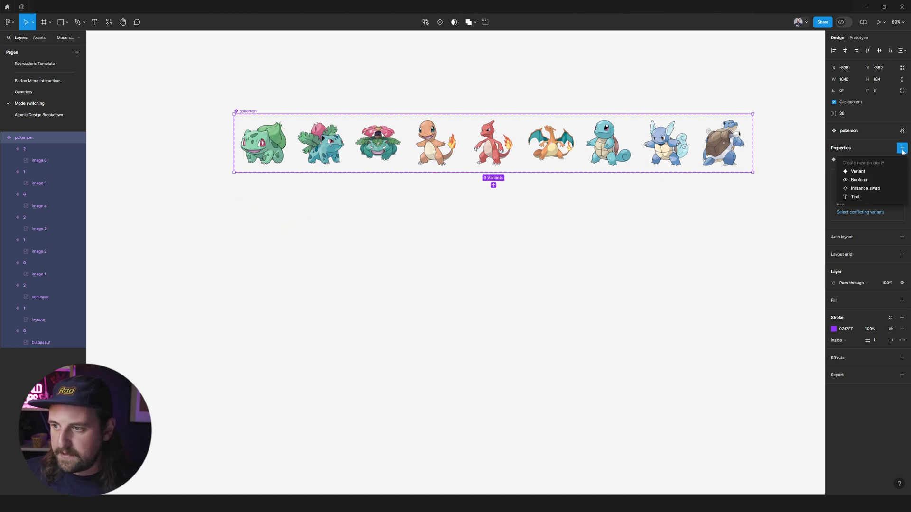
pyautogui.click(891, 173)
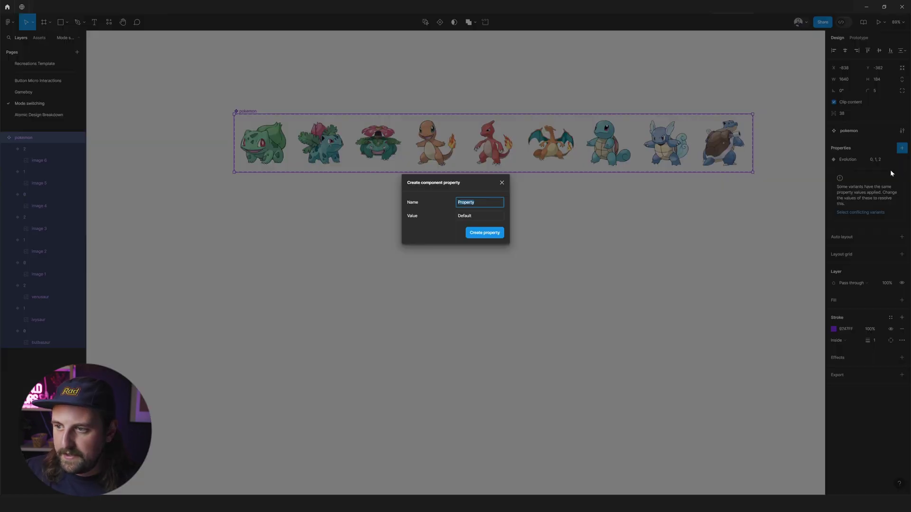
pyautogui.press('BackSpace')
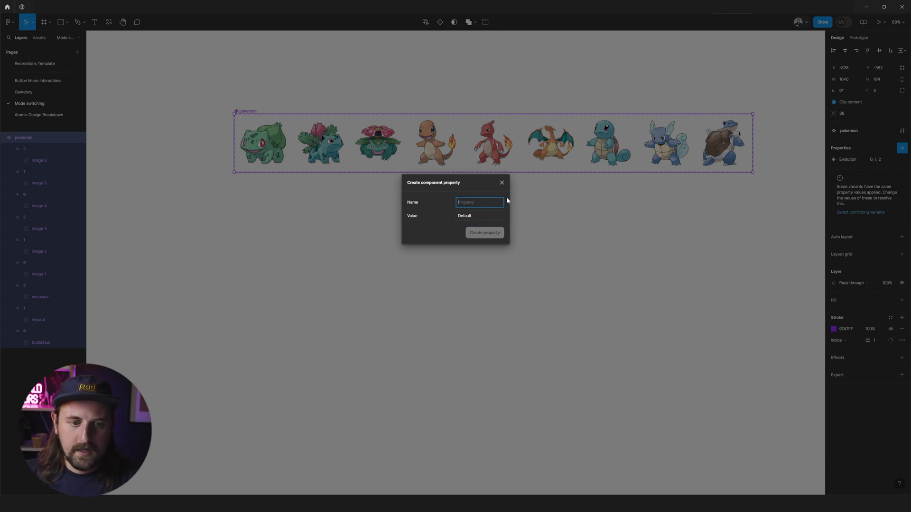
pyautogui.write('bulbasou')
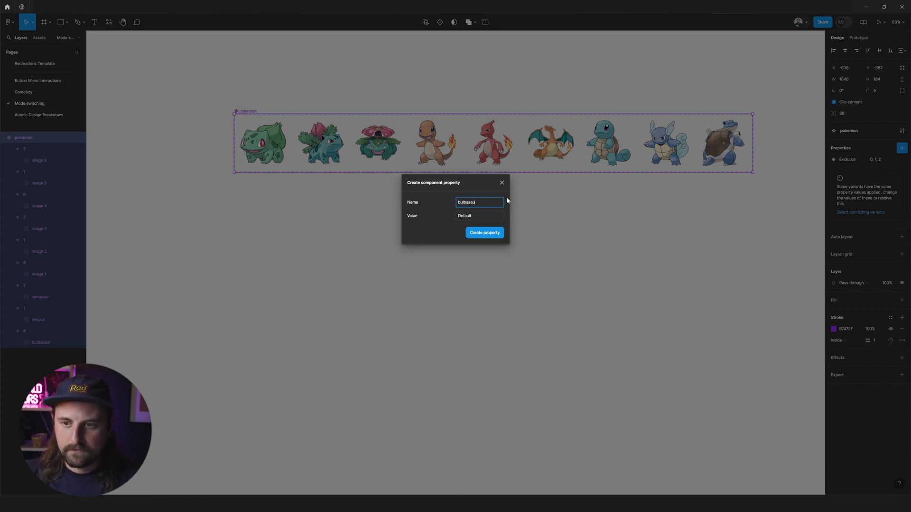
pyautogui.write('r')
pyautogui.press('Tab')
pyautogui.write('flas')
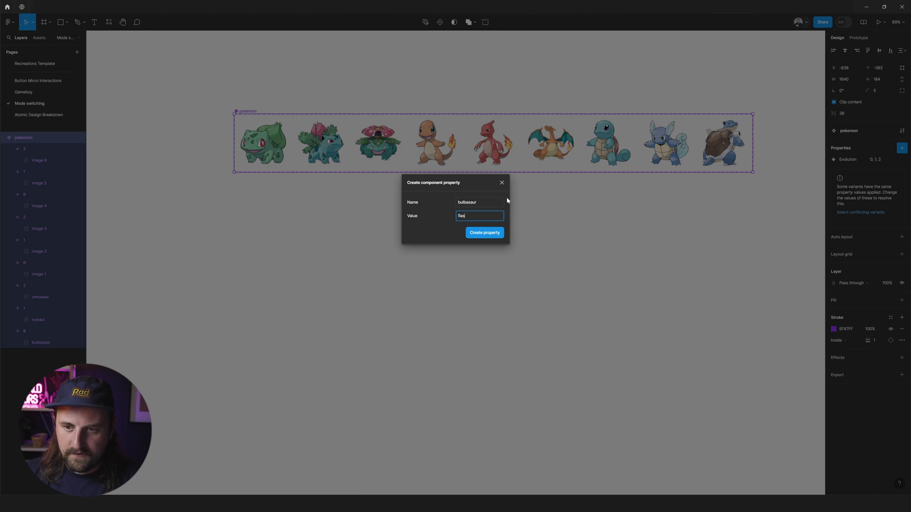
pyautogui.write('lse')
pyautogui.press('Return')
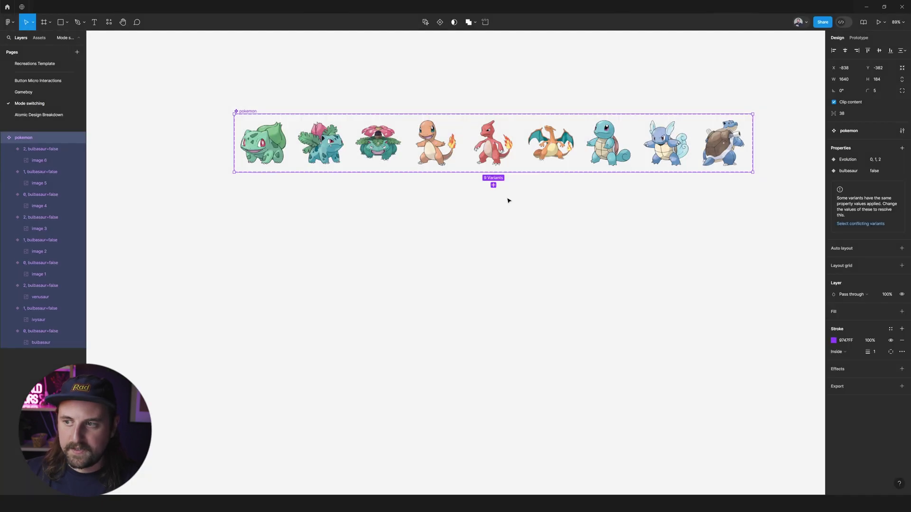
# Set the bulbasaur property of the Bulbasaur variant to true
pyautogui.click(743, 155)
pyautogui.press('Tab')
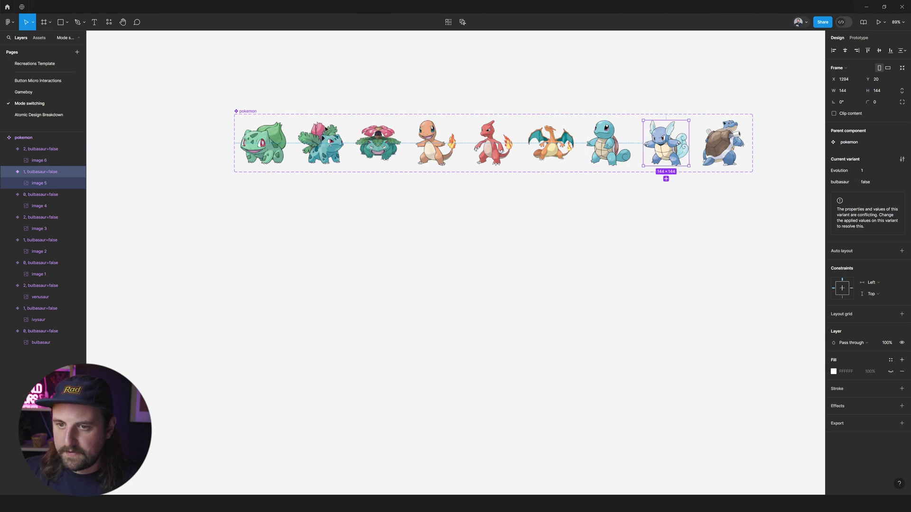
pyautogui.click(242, 143)
pyautogui.click(866, 183)
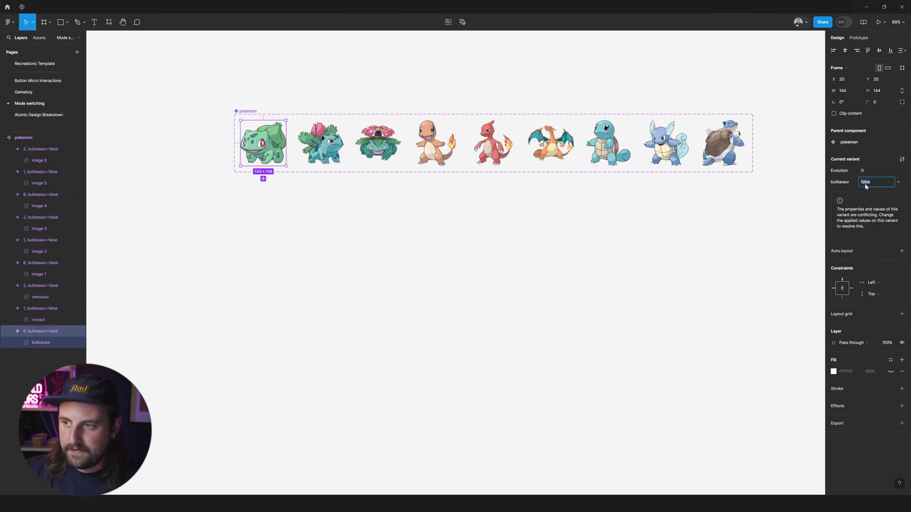
pyautogui.press('Return')
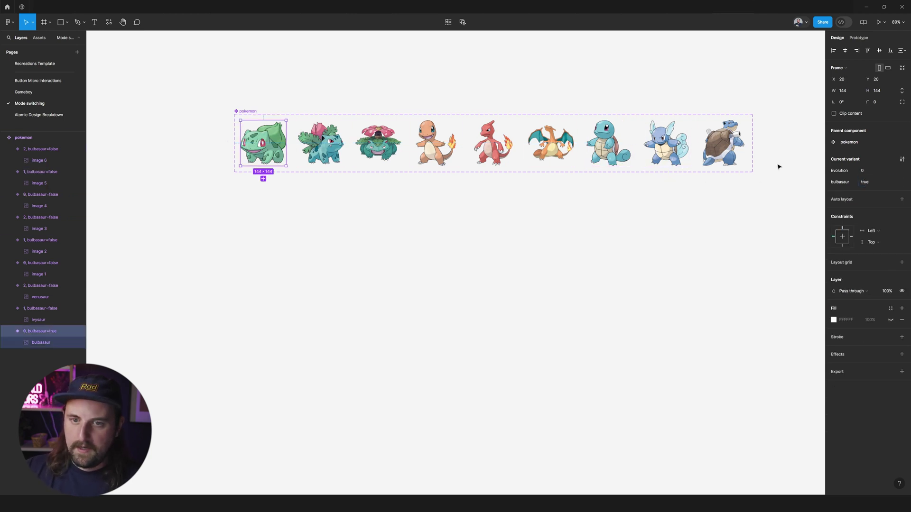
# Set the bulbasaur property of the Ivysaur and Venusaur variants to true and check it against the neighbouring variants
pyautogui.click(321, 142)
pyautogui.keyDown('shift'); pyautogui.click(392, 141); pyautogui.keyUp('shift')
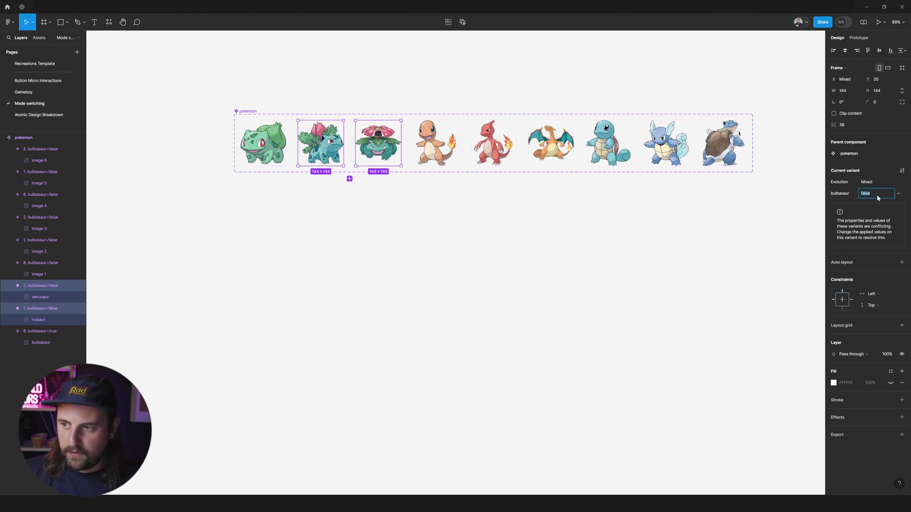
pyautogui.write('rue')
pyautogui.press('Return')
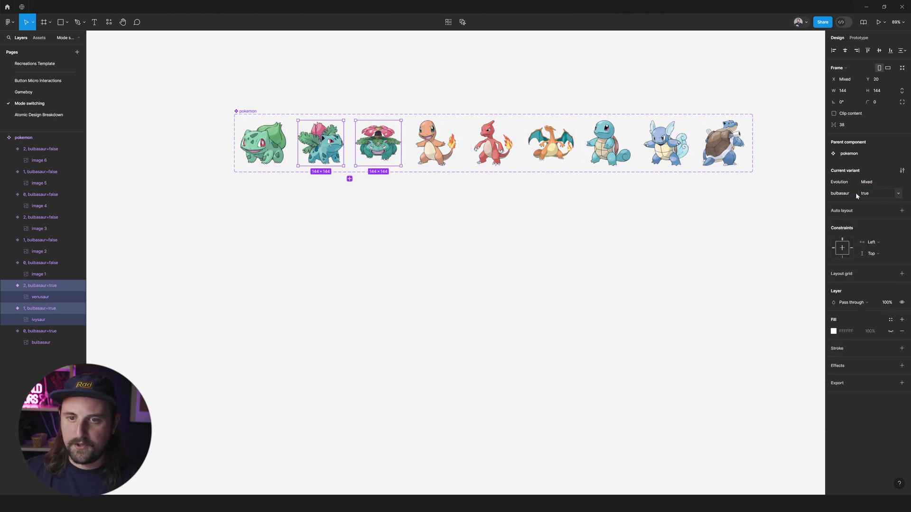
pyautogui.click(280, 149)
pyautogui.click(321, 143)
pyautogui.click(380, 142)
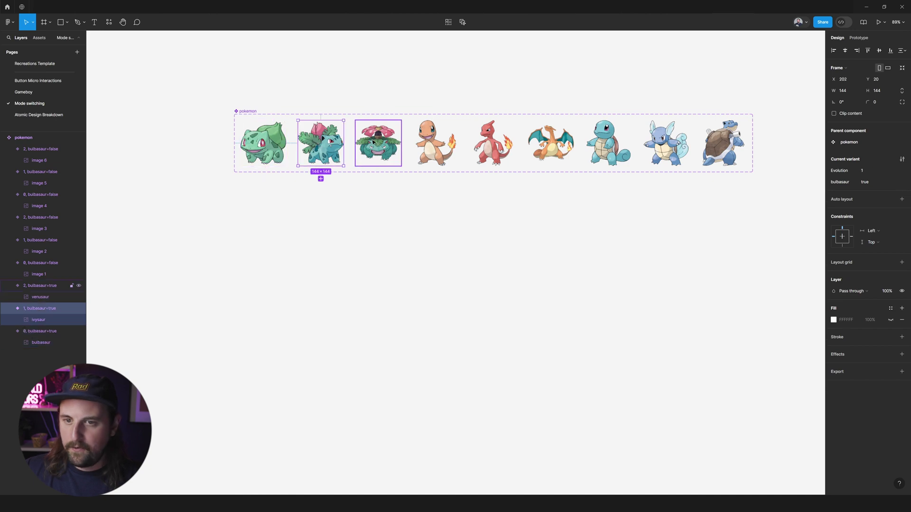
pyautogui.click(444, 142)
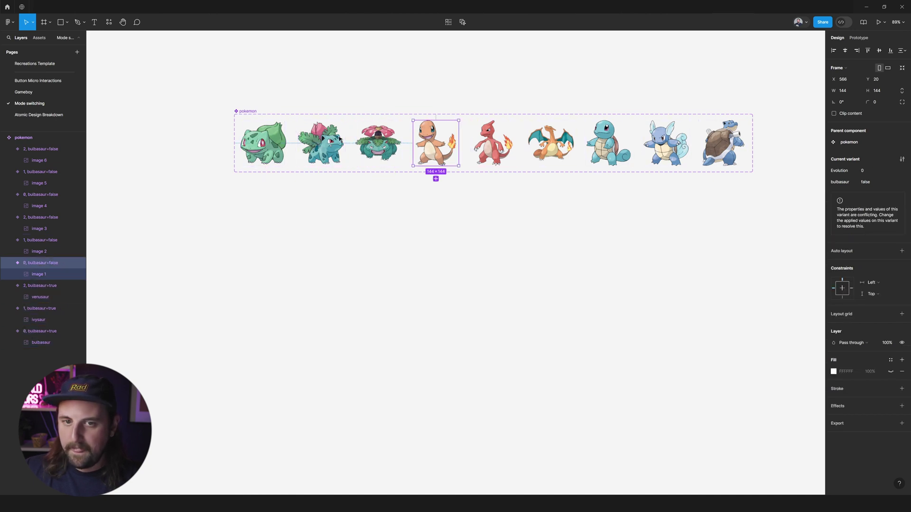
# Add a variant property named charmander with the value Default to the pokemon component set
pyautogui.click(241, 112)
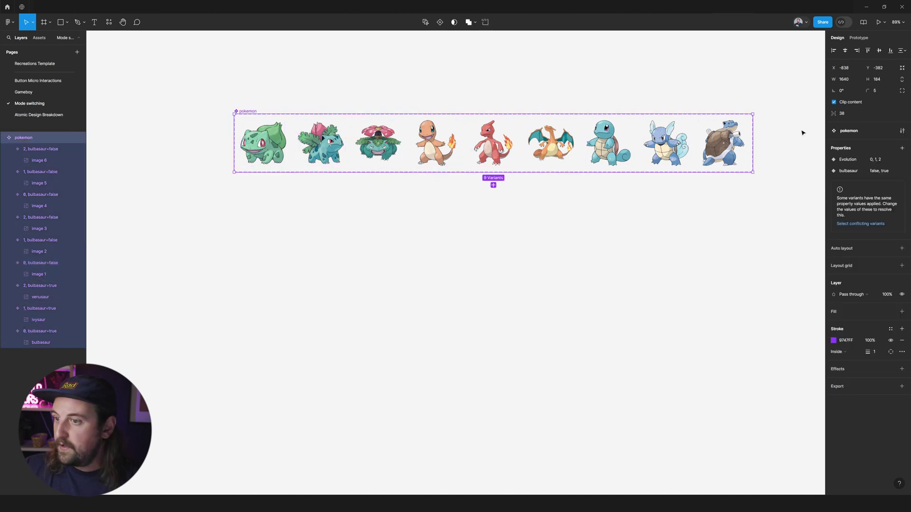
pyautogui.click(902, 148)
pyautogui.click(870, 171)
pyautogui.write('cha')
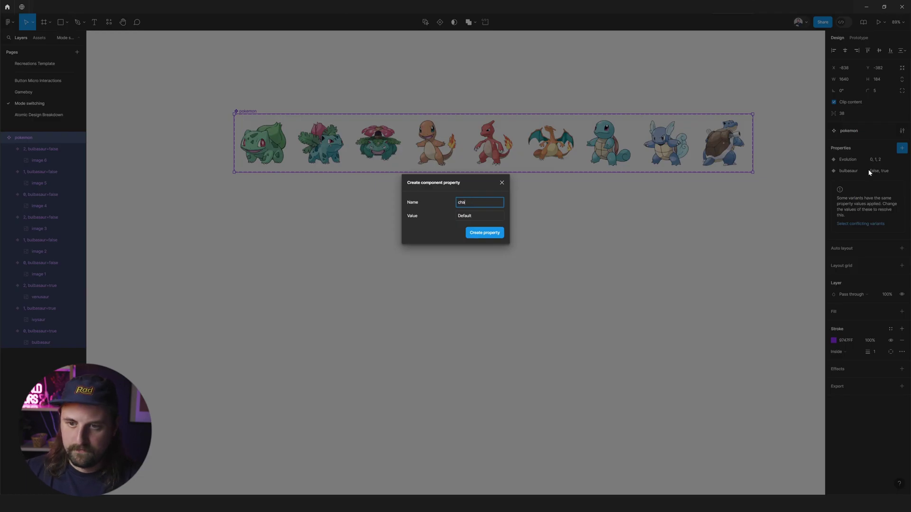
pyautogui.write('harmande')
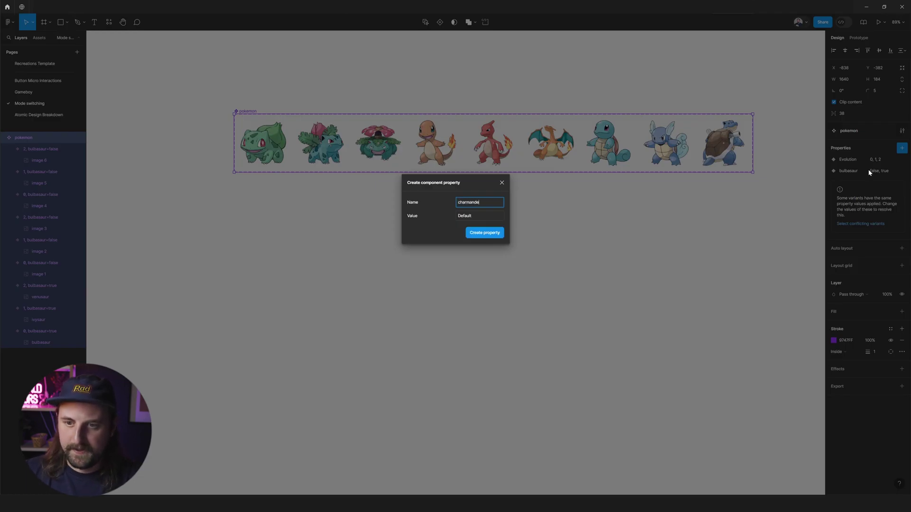
pyautogui.write('r')
pyautogui.press('Return')
# Set the charmander property of the Charmander, Charmeleon and Charizard variants to true
pyautogui.click(450, 131)
pyautogui.keyDown('shift'); pyautogui.click(493, 143); pyautogui.keyUp('shift')
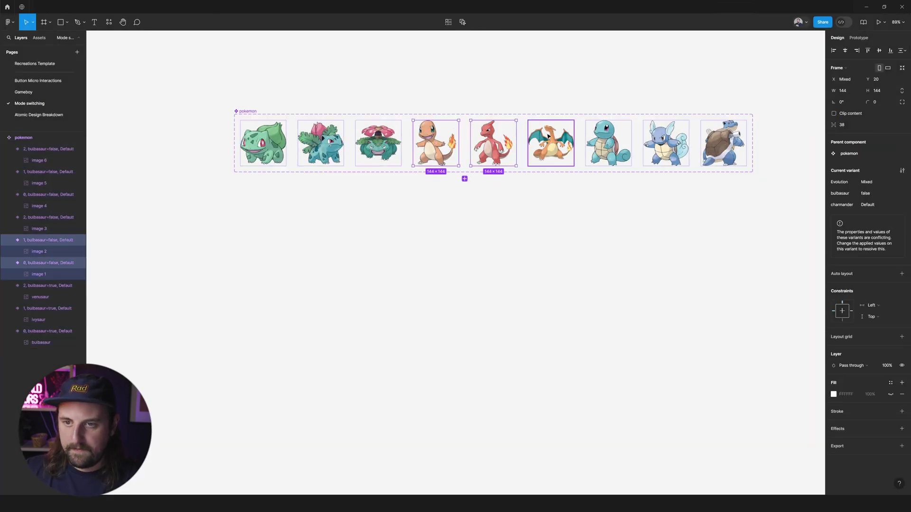
pyautogui.keyDown('shift'); pyautogui.click(547, 136); pyautogui.keyUp('shift')
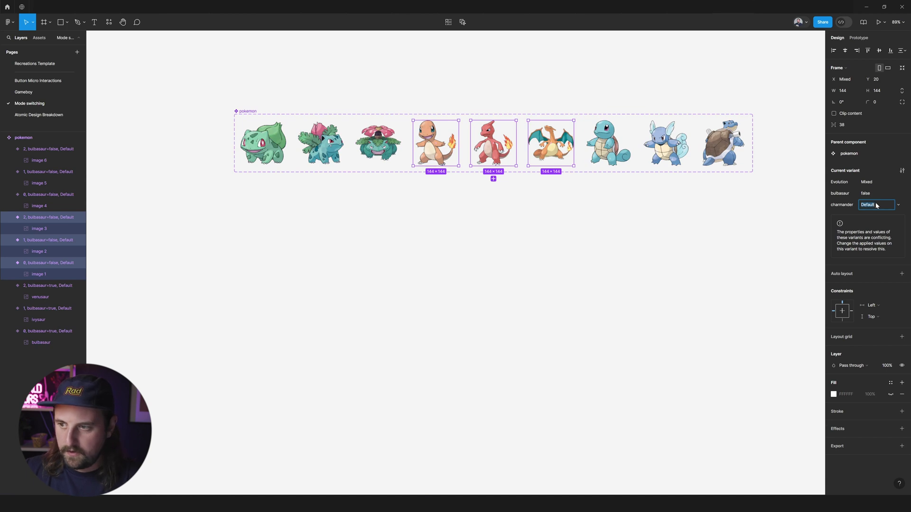
pyautogui.write('true')
pyautogui.press('Return')
# Add a variant property named squirtle with the value Default to the pokemon component set
pyautogui.click(602, 137)
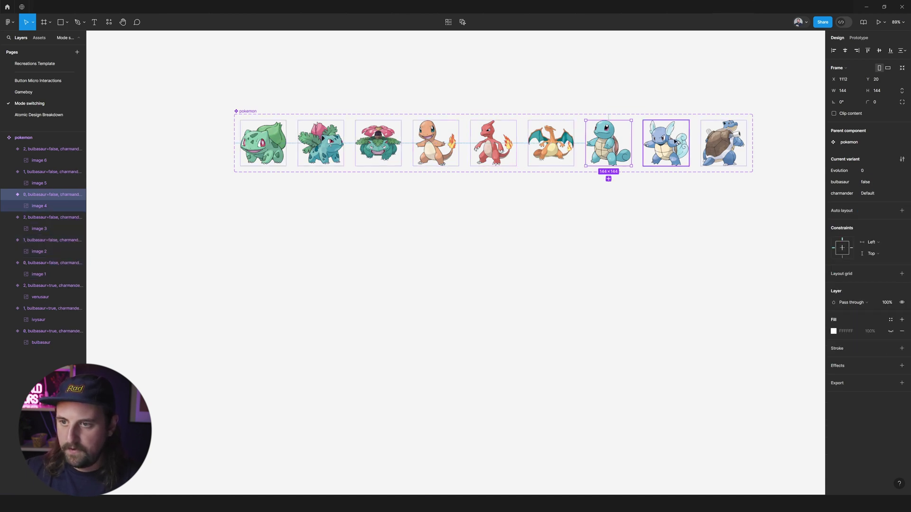
pyautogui.keyDown('shift'); pyautogui.click(666, 143); pyautogui.keyUp('shift')
pyautogui.keyDown('shift'); pyautogui.click(723, 143); pyautogui.keyUp('shift')
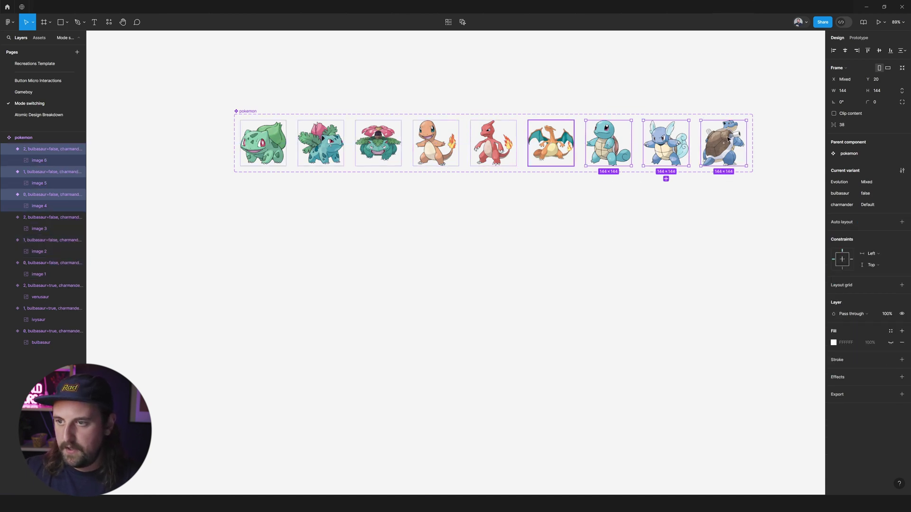
pyautogui.click(251, 114)
pyautogui.click(902, 147)
pyautogui.click(857, 175)
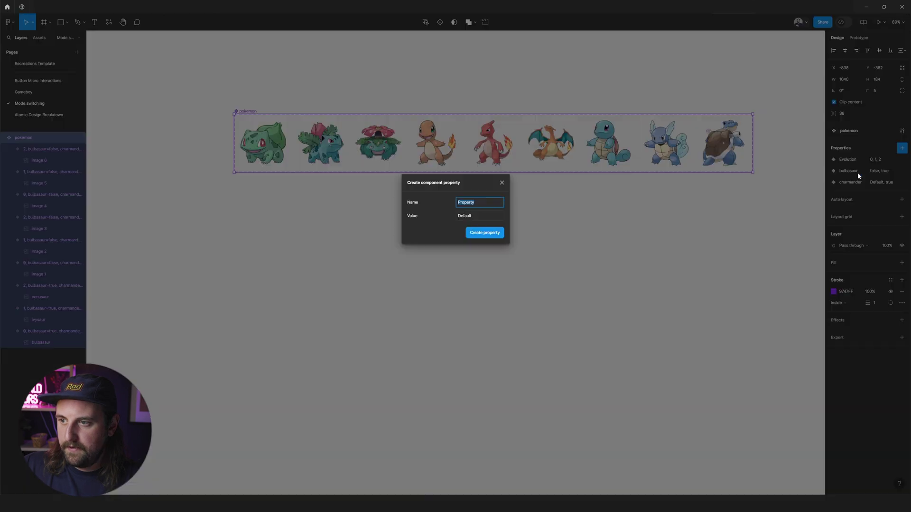
pyautogui.write('squirtle')
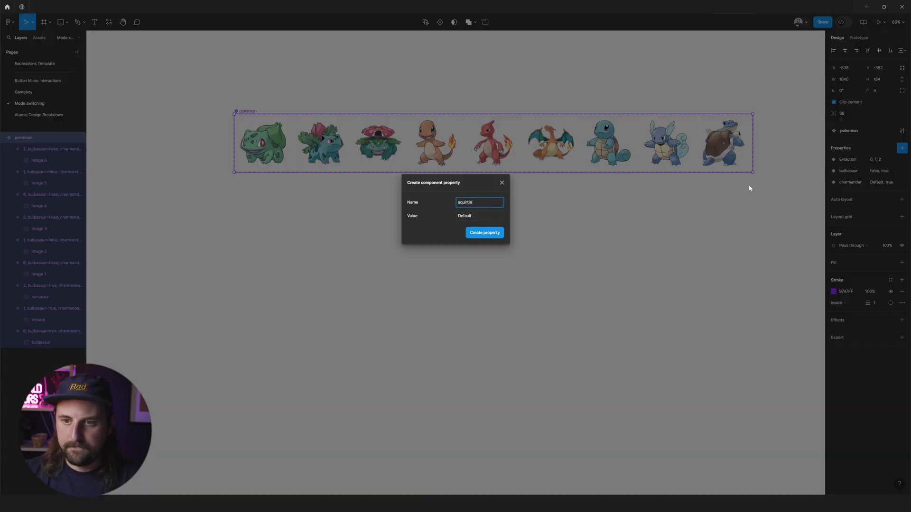
pyautogui.press('Return')
# Set the squirtle property of the Squirtle, Wartortle and Blastoise variants to true
pyautogui.click(608, 143)
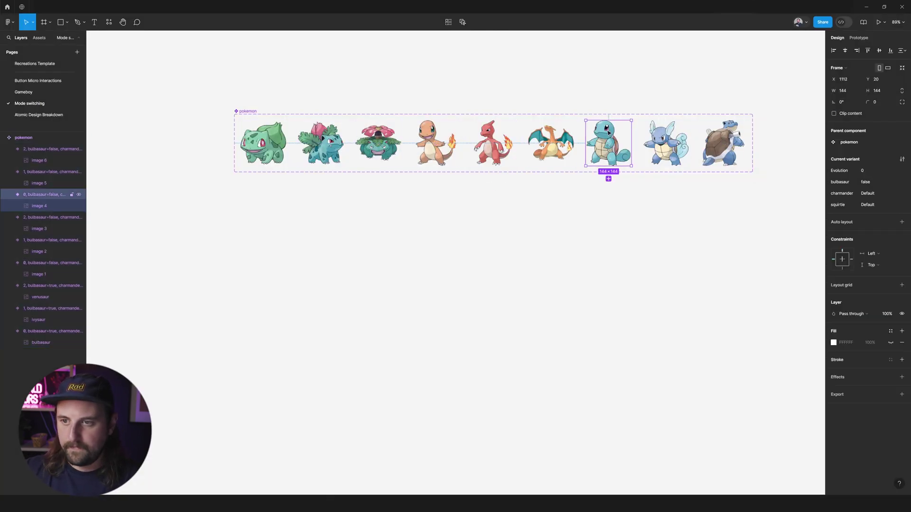
pyautogui.keyDown('shift'); pyautogui.click(666, 142); pyautogui.keyUp('shift')
pyautogui.keyDown('shift'); pyautogui.click(724, 142); pyautogui.keyUp('shift')
pyautogui.click(877, 220)
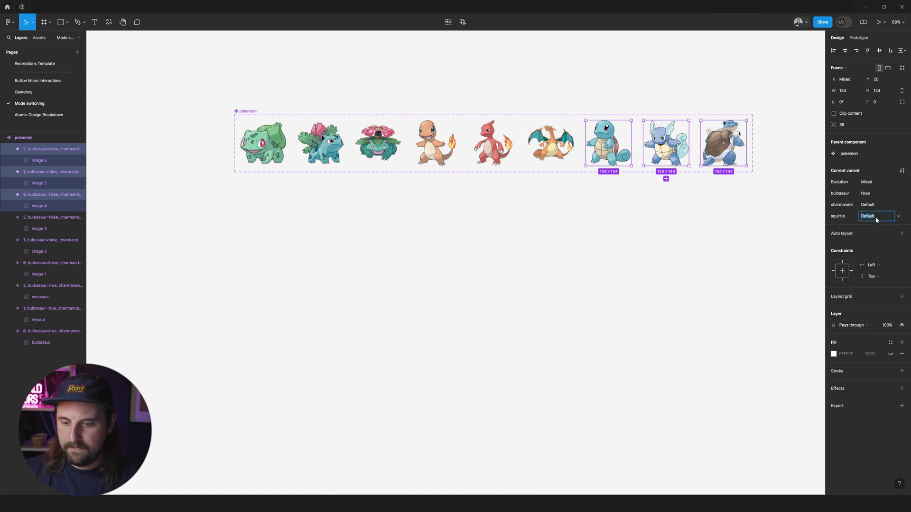
pyautogui.write('true')
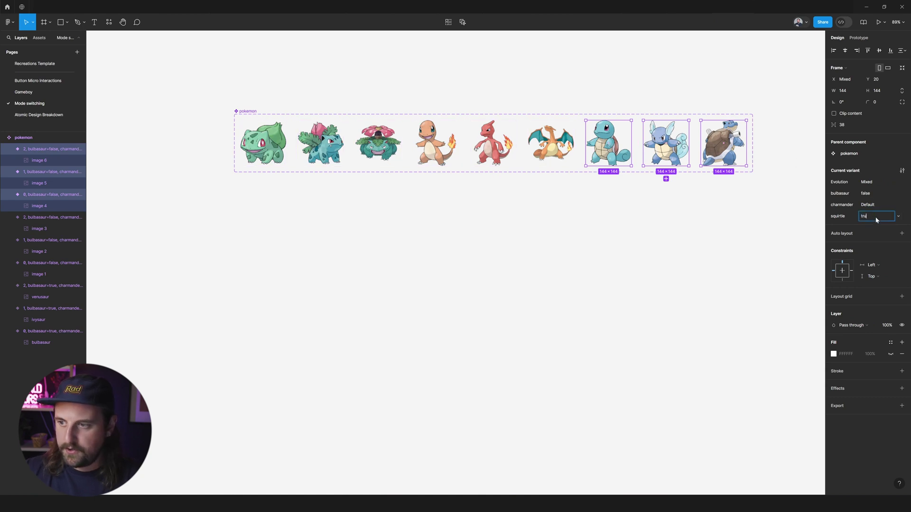
pyautogui.press('Return')
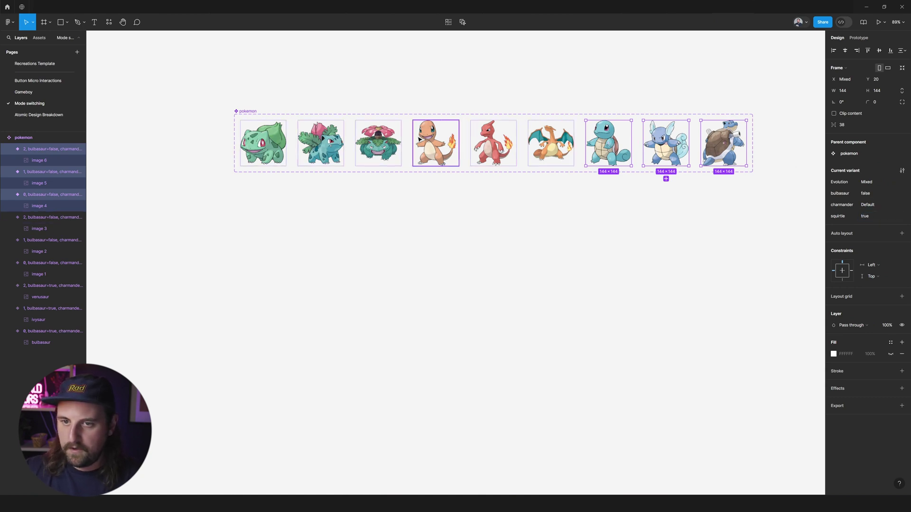
# Set the charmander property of all Bulbasaur-line and Squirtle-line variants to false
pyautogui.keyDown('shift'); pyautogui.click(378, 143); pyautogui.keyUp('shift')
pyautogui.keyDown('shift'); pyautogui.click(320, 143); pyautogui.keyUp('shift')
pyautogui.keyDown('shift'); pyautogui.click(283, 150); pyautogui.keyUp('shift')
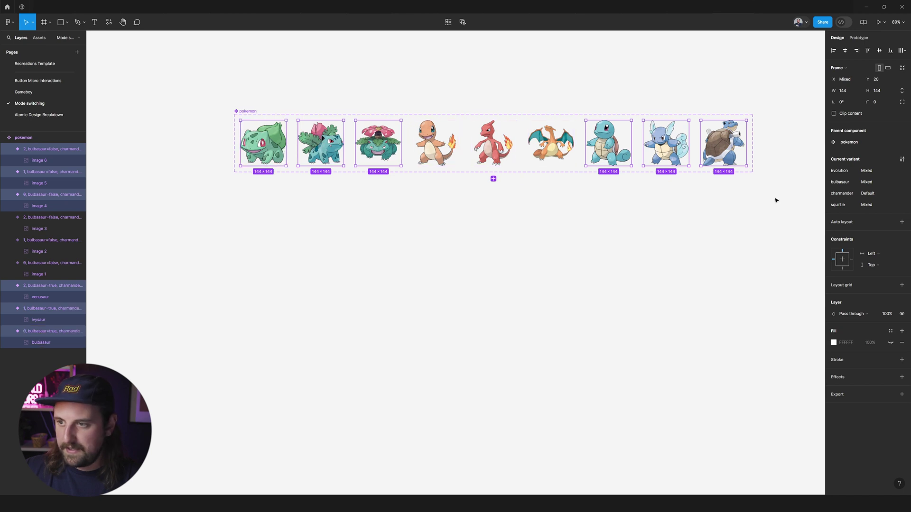
pyautogui.click(873, 194)
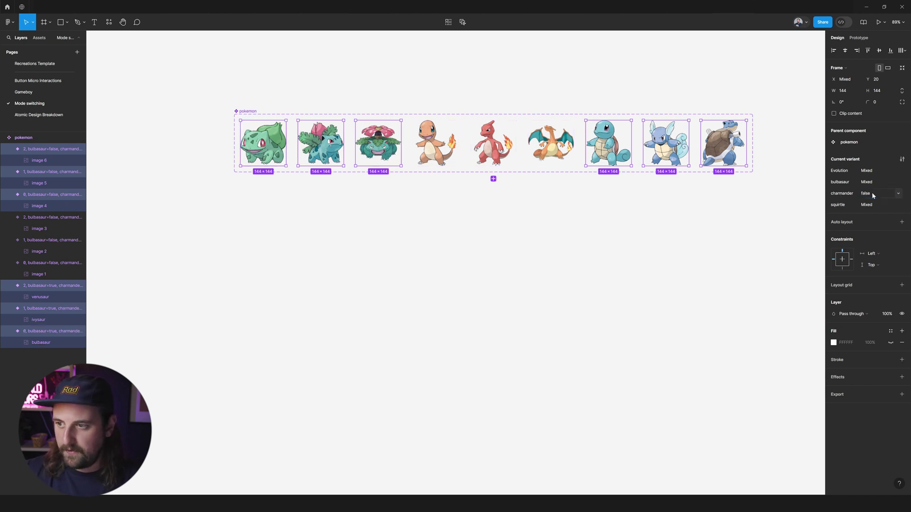
pyautogui.press('Return')
pyautogui.click(513, 80)
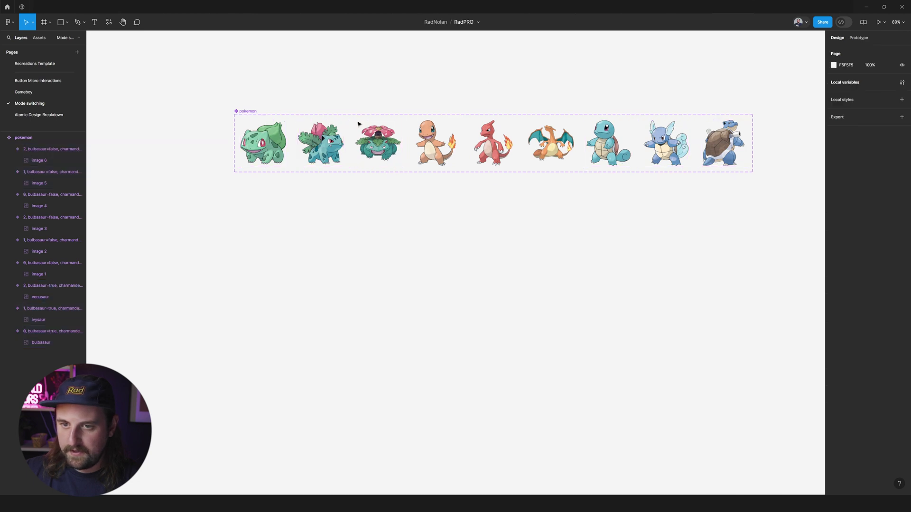
# Check the property values of individual variants from the Bulbasaur, Charmander and Squirtle lines
pyautogui.click(383, 141)
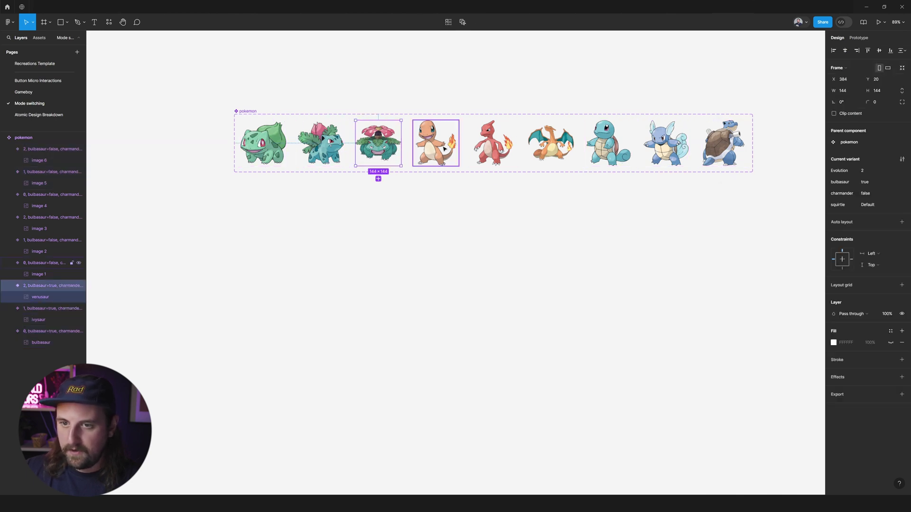
pyautogui.press('Tab')
pyautogui.click(484, 150)
pyautogui.click(450, 153)
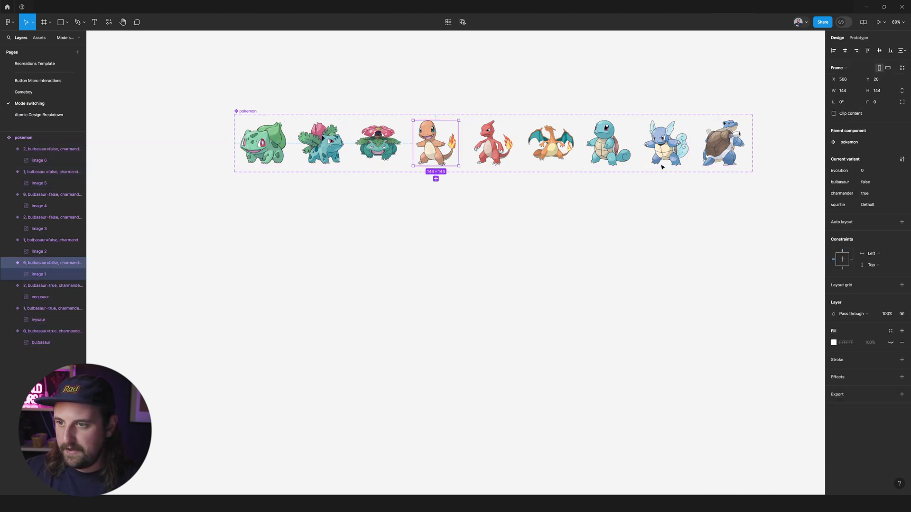
pyautogui.click(612, 154)
pyautogui.click(657, 154)
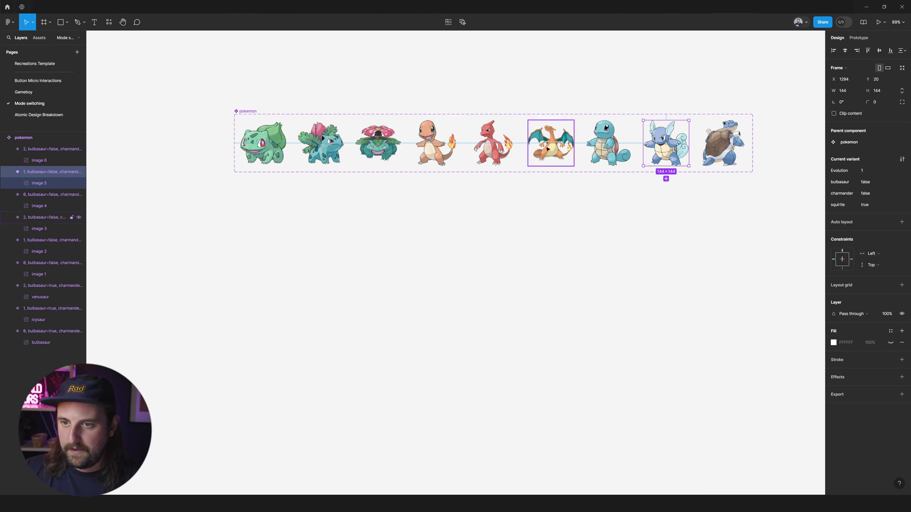
# Try to set the squirtle property of the six Bulbasaur-line and Charmander-line variants to false
pyautogui.click(548, 145)
pyautogui.click(494, 145)
pyautogui.keyDown('shift'); pyautogui.click(545, 145); pyautogui.keyUp('shift')
pyautogui.keyDown('shift'); pyautogui.click(434, 144); pyautogui.keyUp('shift')
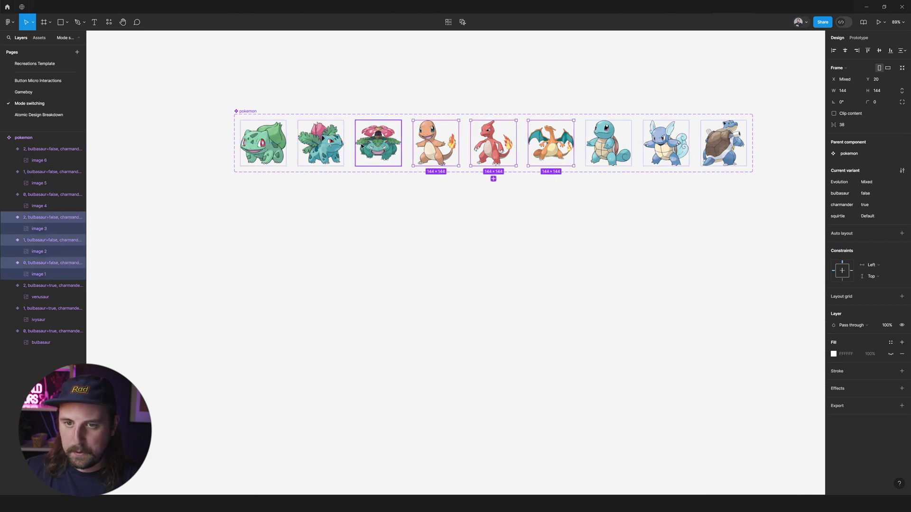
pyautogui.keyDown('shift'); pyautogui.click(378, 145); pyautogui.keyUp('shift')
pyautogui.keyDown('shift'); pyautogui.click(320, 145); pyautogui.keyUp('shift')
pyautogui.keyDown('shift'); pyautogui.click(264, 145); pyautogui.keyUp('shift')
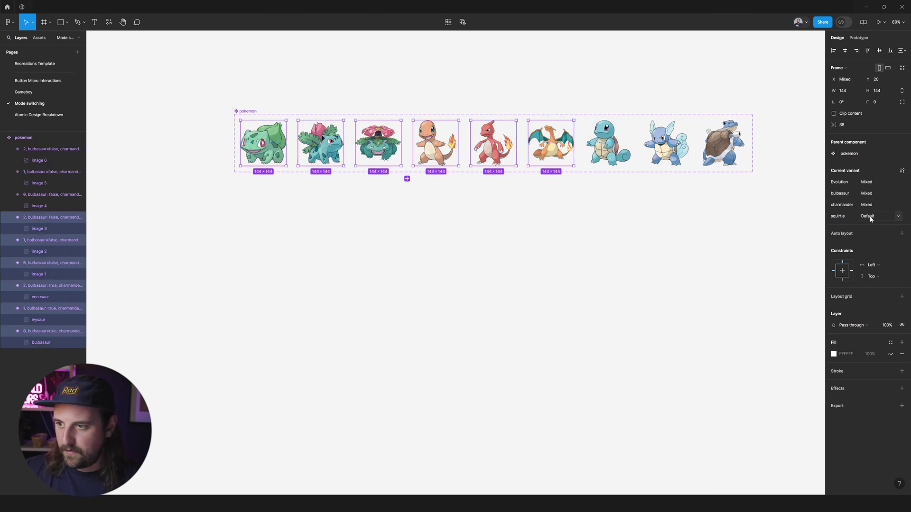
pyautogui.write('f')
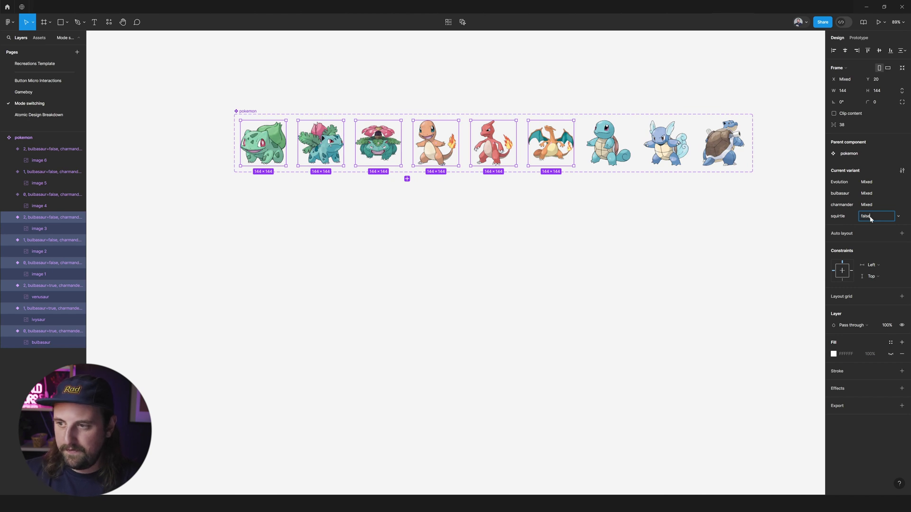
pyautogui.write('alse')
pyautogui.press('Return')
pyautogui.press('Escape')
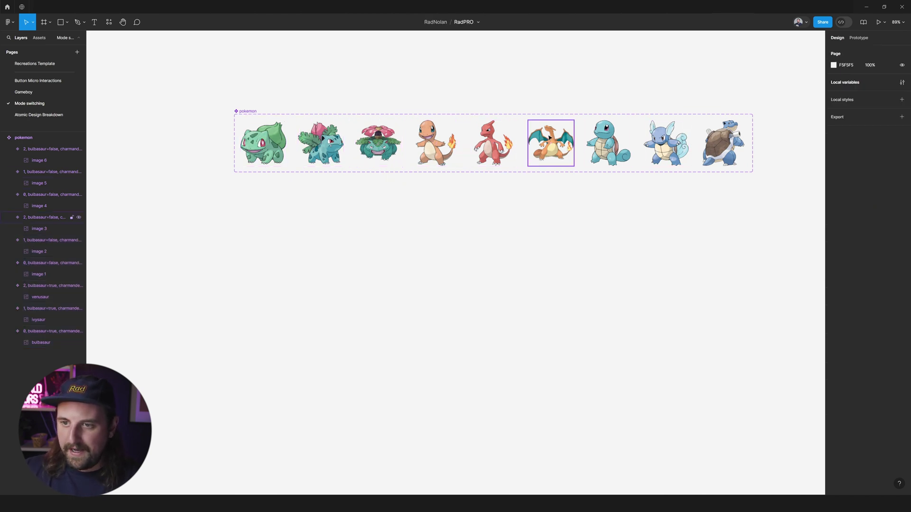
# Place an instance of the Charizard variant below the component set and try out its bulbasaur, charmander and squirtle properties
pyautogui.keyDown('alt'); pyautogui.moveTo(560, 122); pyautogui.dragTo(559, 244); pyautogui.keyUp('alt')
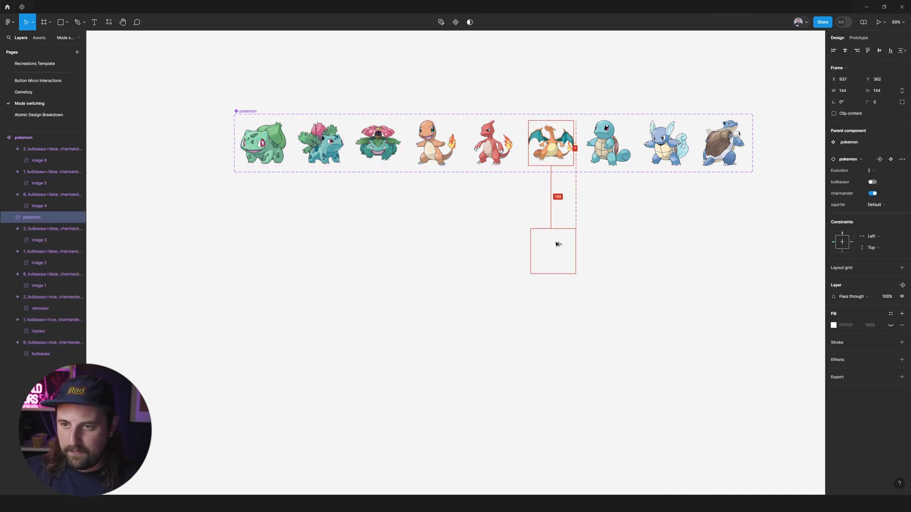
pyautogui.click(873, 153)
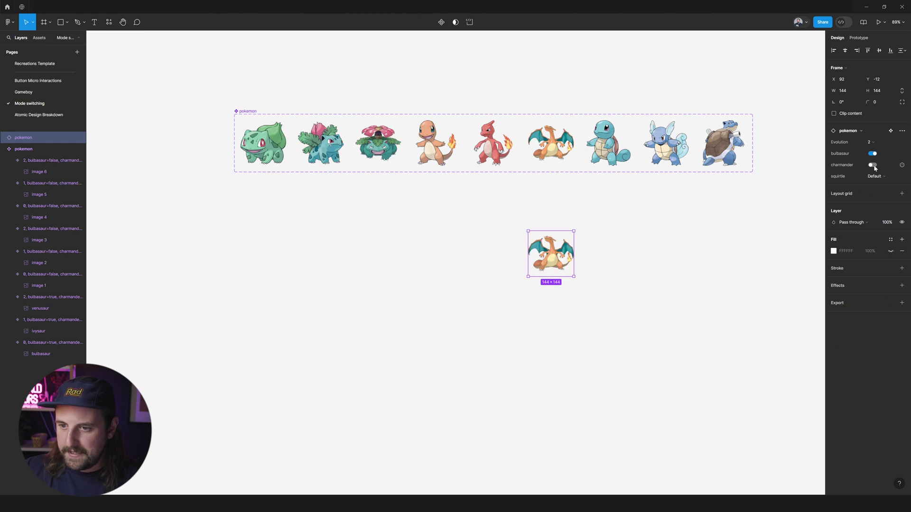
pyautogui.click(873, 165)
pyautogui.click(874, 166)
pyautogui.click(873, 154)
pyautogui.click(873, 155)
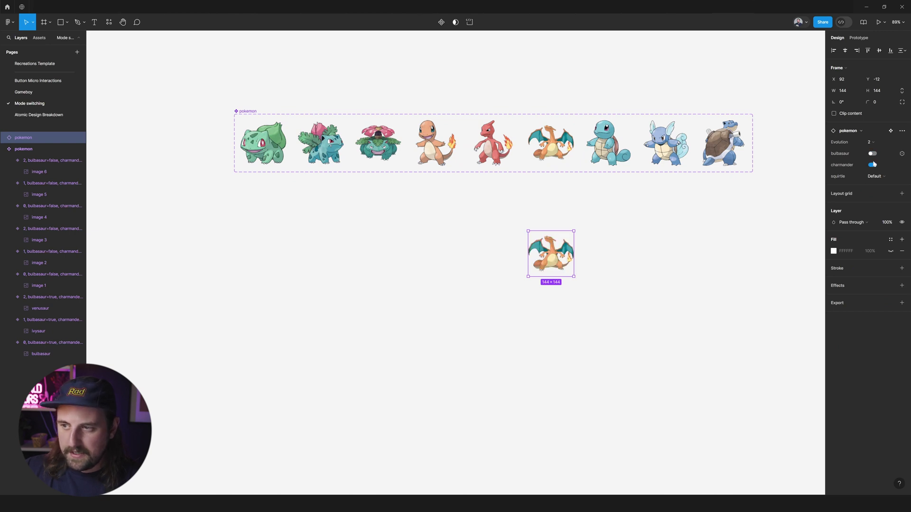
pyautogui.click(872, 165)
pyautogui.click(873, 153)
pyautogui.click(873, 166)
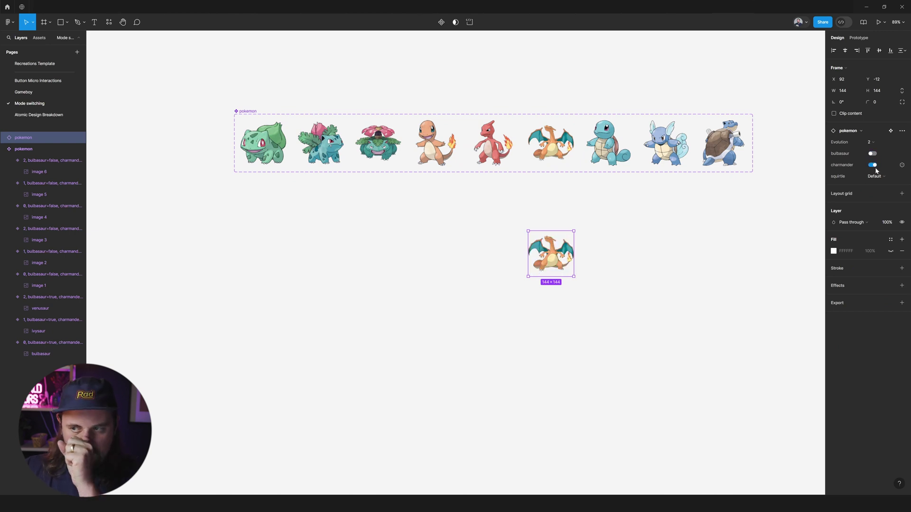
pyautogui.click(875, 177)
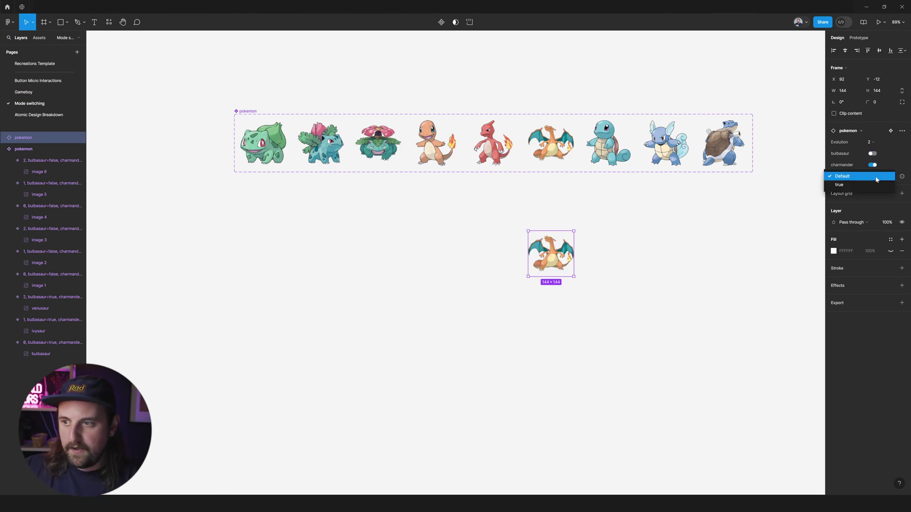
pyautogui.click(842, 163)
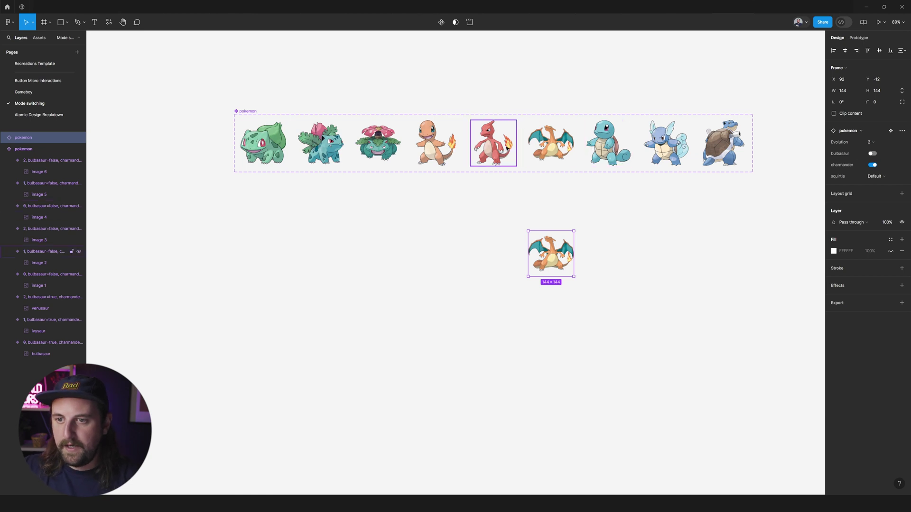
# Set the squirtle property of the three Bulbasaur-line and three Charmander-line variants to false
pyautogui.click(551, 143)
pyautogui.keyDown('shift'); pyautogui.click(484, 148); pyautogui.keyUp('shift')
pyautogui.keyDown('shift'); pyautogui.click(435, 145); pyautogui.keyUp('shift')
pyautogui.keyDown('shift'); pyautogui.click(378, 144); pyautogui.keyUp('shift')
pyautogui.keyDown('shift'); pyautogui.click(321, 145); pyautogui.keyUp('shift')
pyautogui.keyDown('shift'); pyautogui.click(264, 145); pyautogui.keyUp('shift')
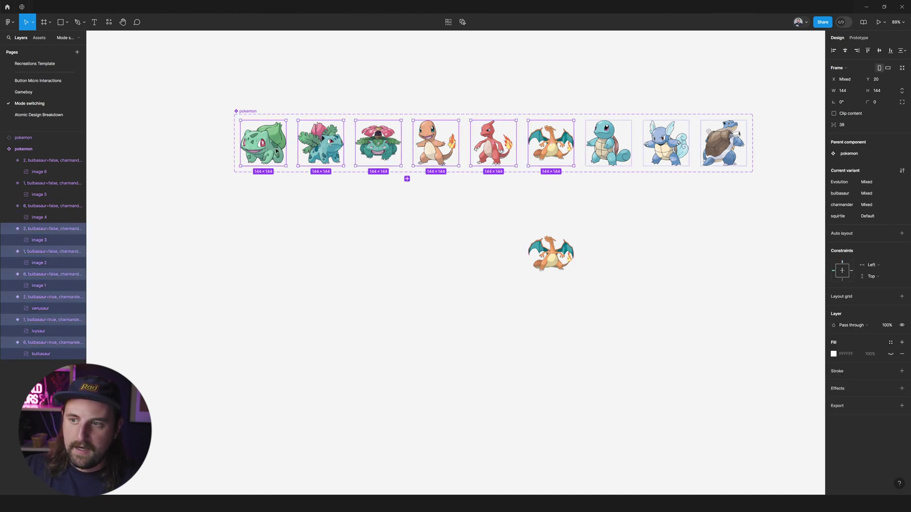
pyautogui.click(874, 217)
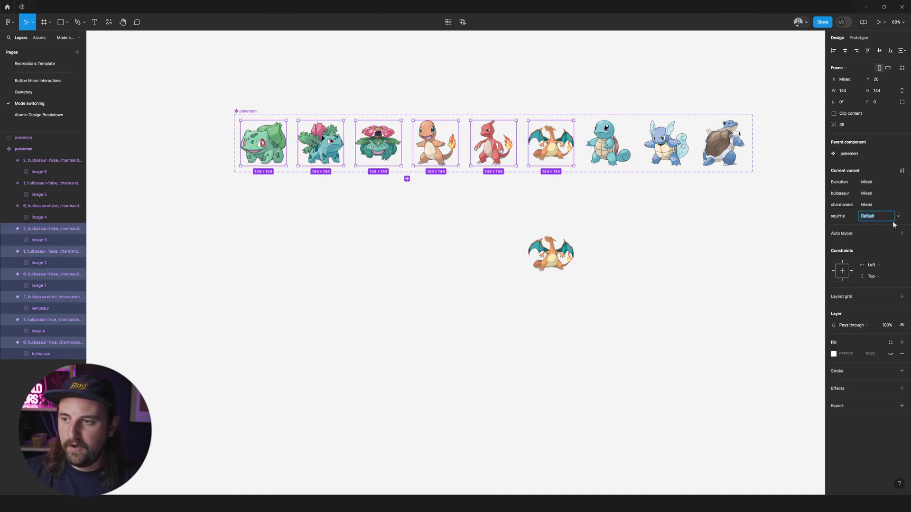
pyautogui.write('true')
pyautogui.press('Return')
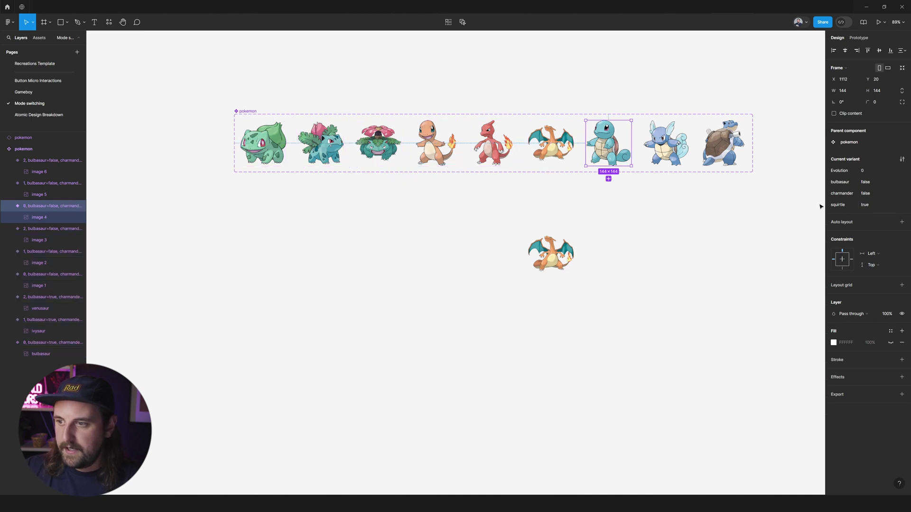
# Test the instance by switching its bulbasaur, charmander and squirtle properties, ending on the Blastoise variant with squirtle on
pyautogui.click(560, 250)
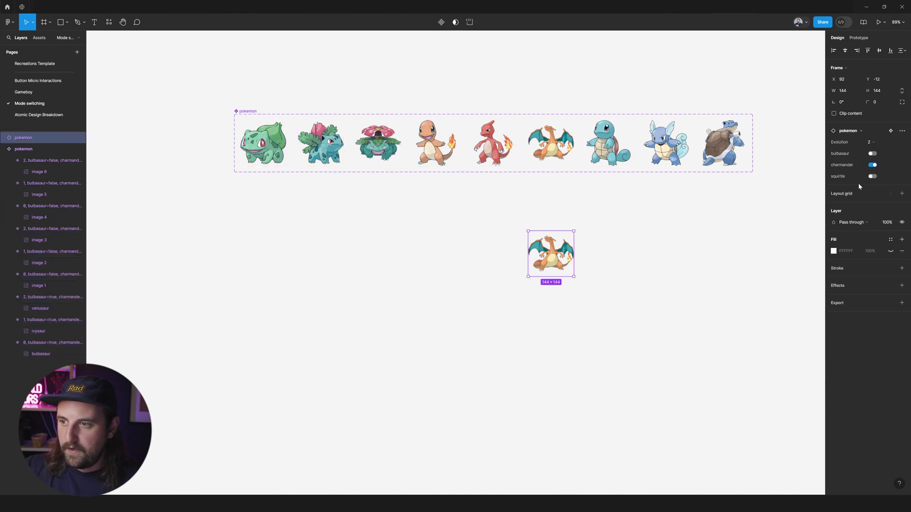
pyautogui.click(872, 177)
pyautogui.click(873, 165)
pyautogui.click(873, 153)
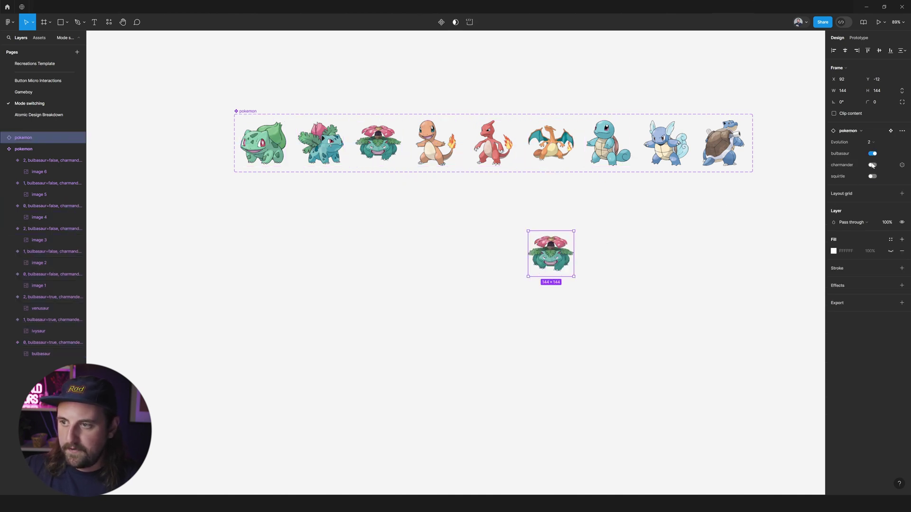
pyautogui.click(873, 164)
pyautogui.click(872, 176)
pyautogui.click(872, 165)
pyautogui.click(873, 165)
pyautogui.click(873, 164)
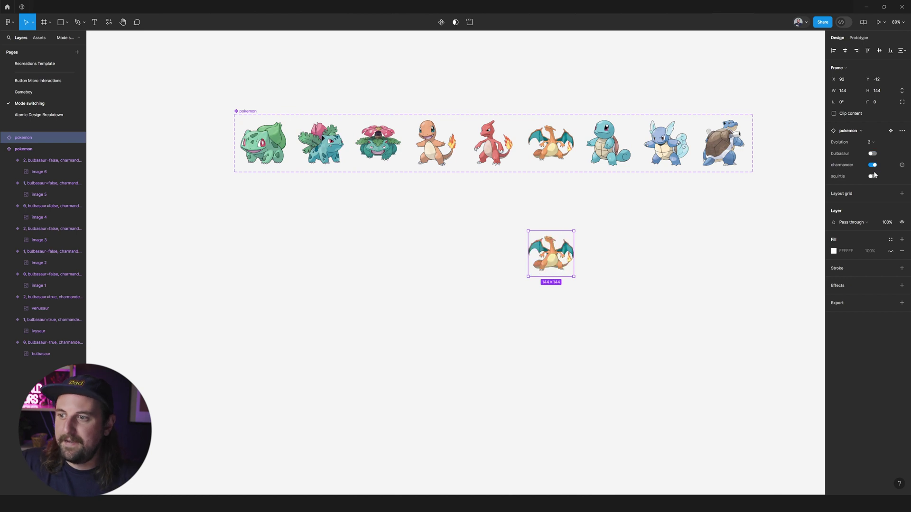
pyautogui.click(872, 176)
pyautogui.click(872, 165)
pyautogui.click(873, 153)
pyautogui.click(873, 165)
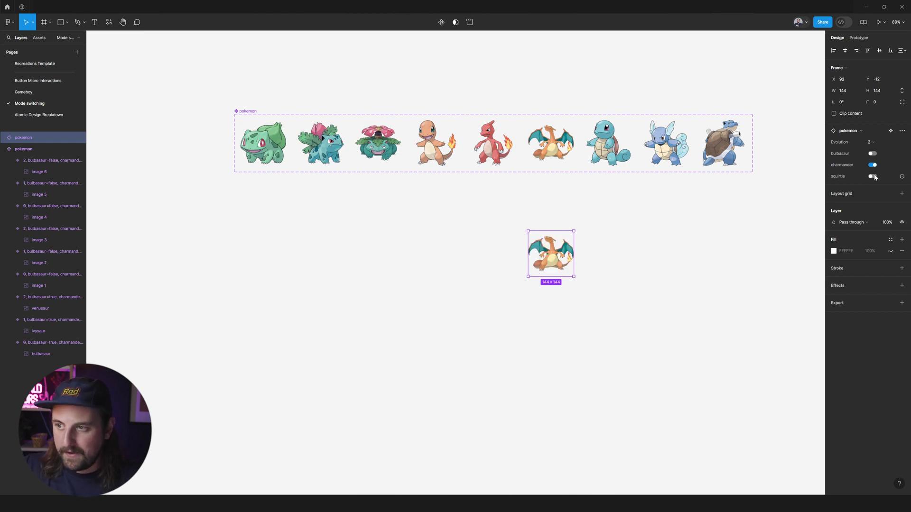
pyautogui.click(872, 176)
# Add a variant property named Pokemon with the value bulbasaur to the pokemon component set
pyautogui.click(252, 111)
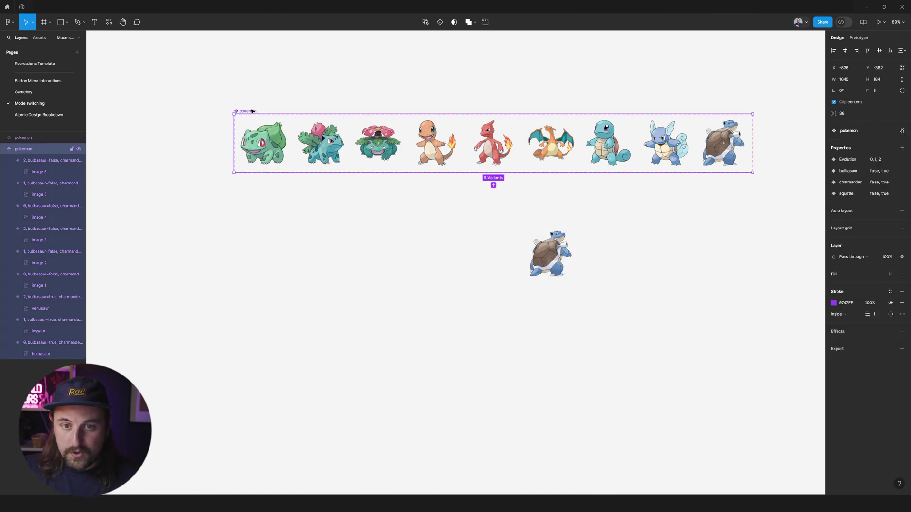
pyautogui.click(902, 148)
pyautogui.click(849, 185)
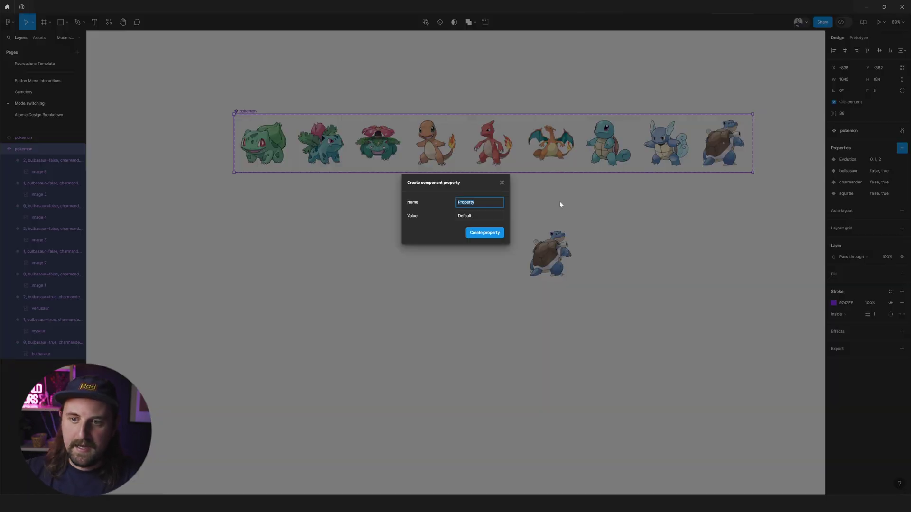
pyautogui.press('BackSpace')
pyautogui.write('Pokem')
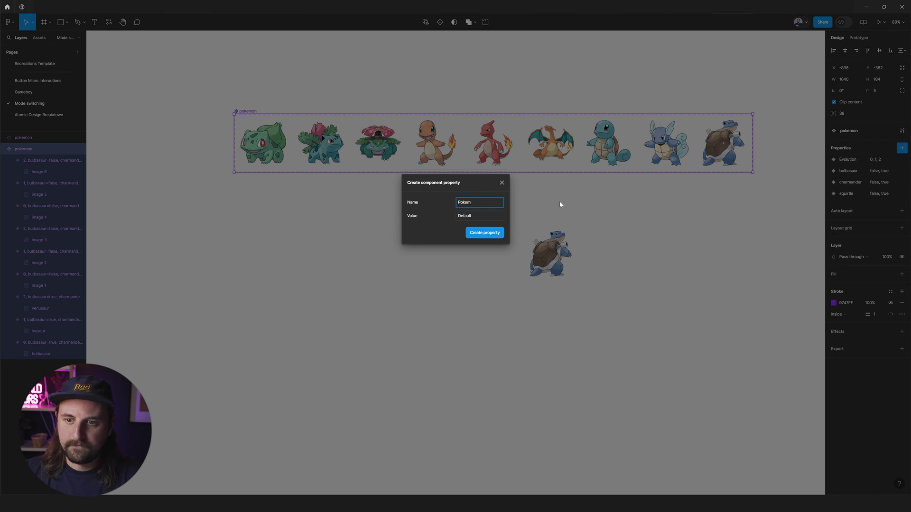
pyautogui.write('on')
pyautogui.press('Tab')
pyautogui.write('bulbas')
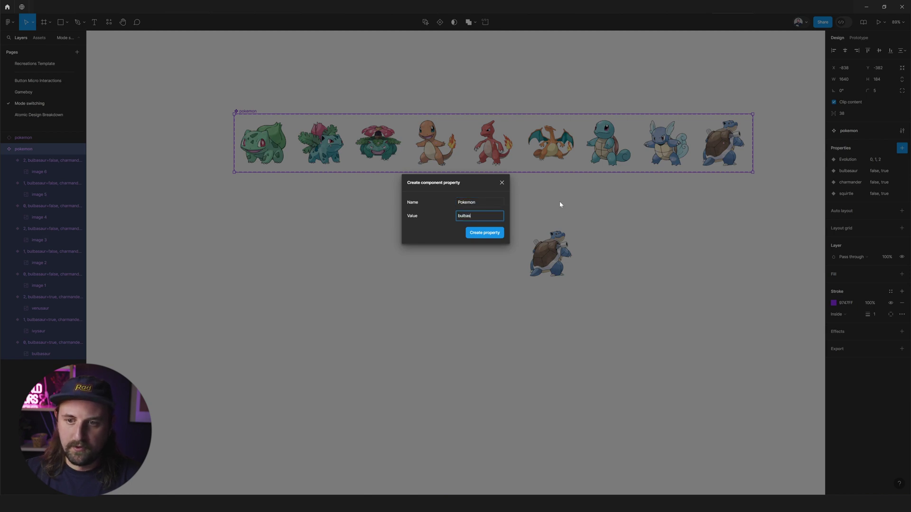
pyautogui.write('aur')
pyautogui.press('Return')
# Set the Pokemon property of the three Charmander-line variants to charmander
pyautogui.click(441, 138)
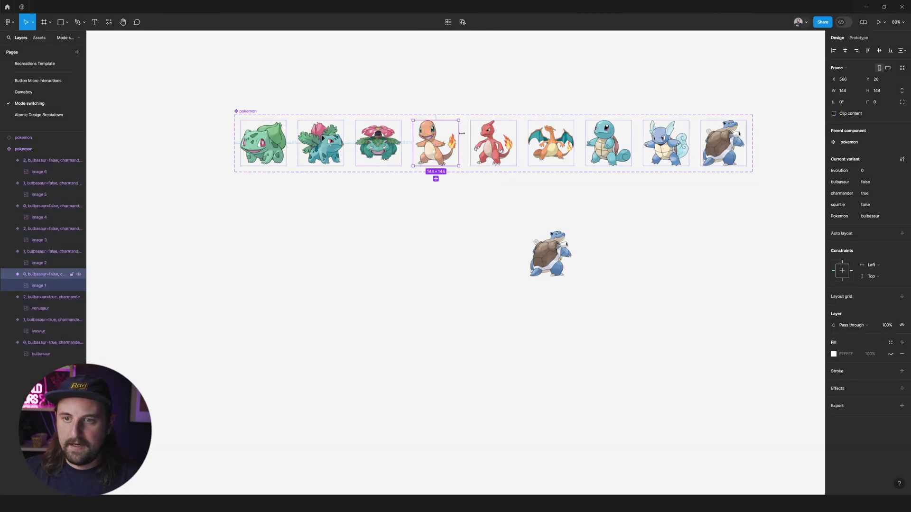
pyautogui.keyDown('shift'); pyautogui.click(494, 142); pyautogui.keyUp('shift')
pyautogui.keyDown('shift'); pyautogui.click(550, 142); pyautogui.keyUp('shift')
pyautogui.click(864, 228)
pyautogui.write('c')
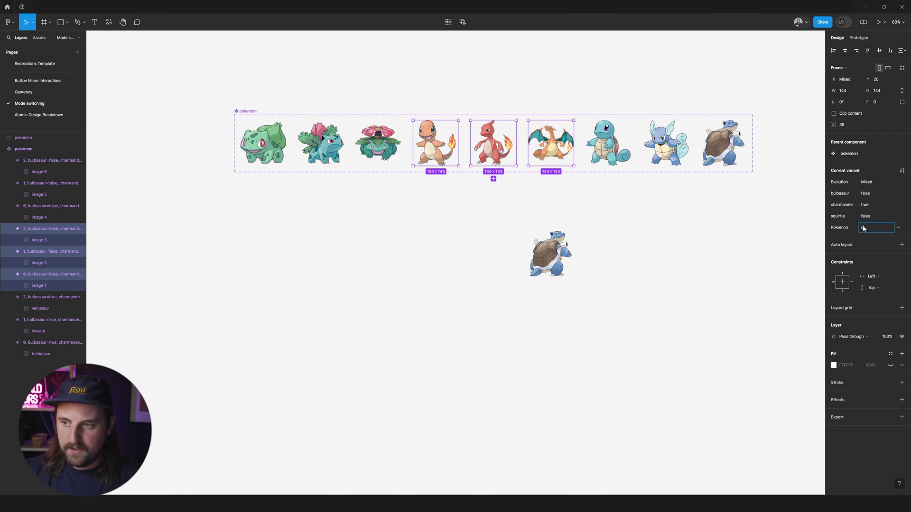
pyautogui.write('harmander')
pyautogui.press('Return')
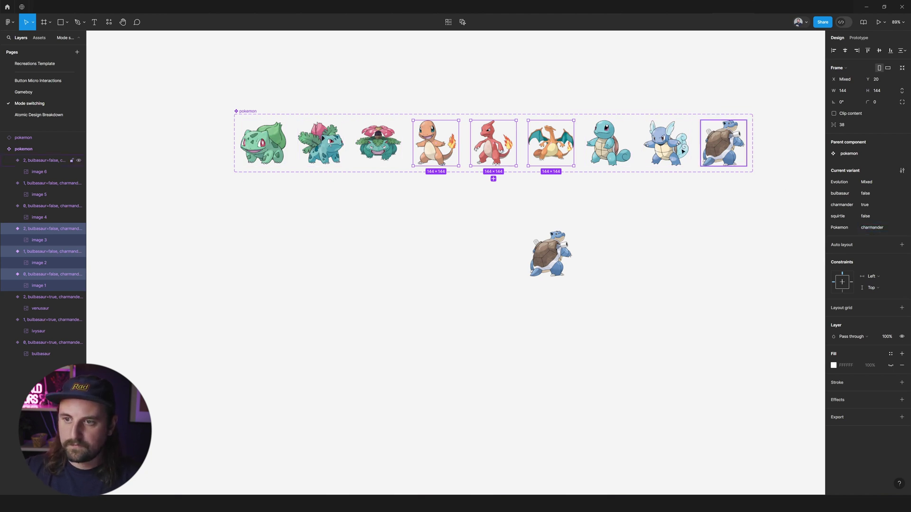
# Set the Pokemon property of the three Squirtle-line variants to squirtle
pyautogui.click(620, 148)
pyautogui.keyDown('shift'); pyautogui.click(669, 147); pyautogui.keyUp('shift')
pyautogui.keyDown('shift'); pyautogui.click(745, 147); pyautogui.keyUp('shift')
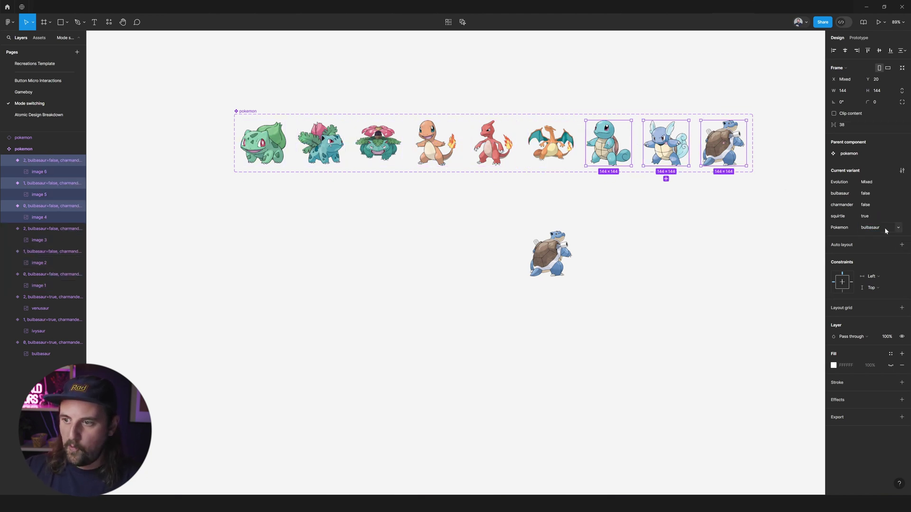
pyautogui.click(885, 229)
pyautogui.write('squirtle')
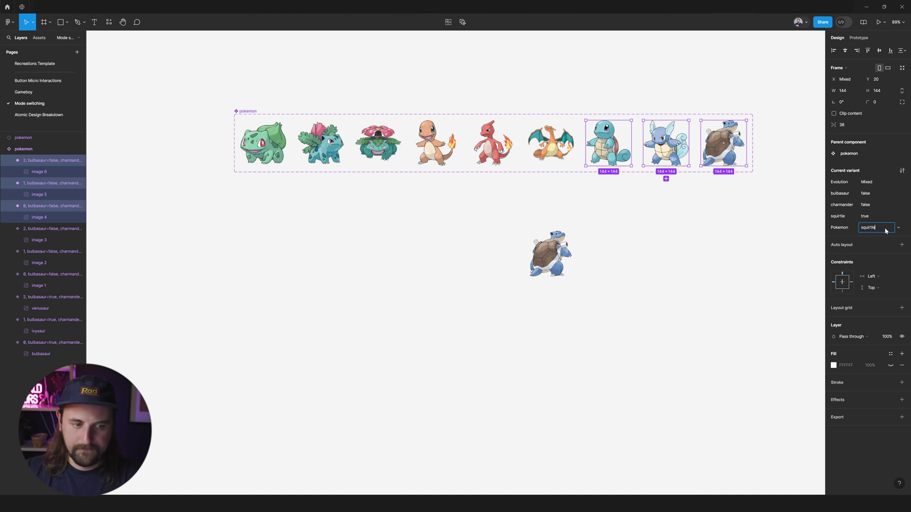
pyautogui.press('Return')
# Shift the instance toward the Charmander variant's column and test its Pokemon property with charmander, bulbasaur and squirtle
pyautogui.click(550, 254)
pyautogui.moveTo(550, 254); pyautogui.dragTo(409, 245)
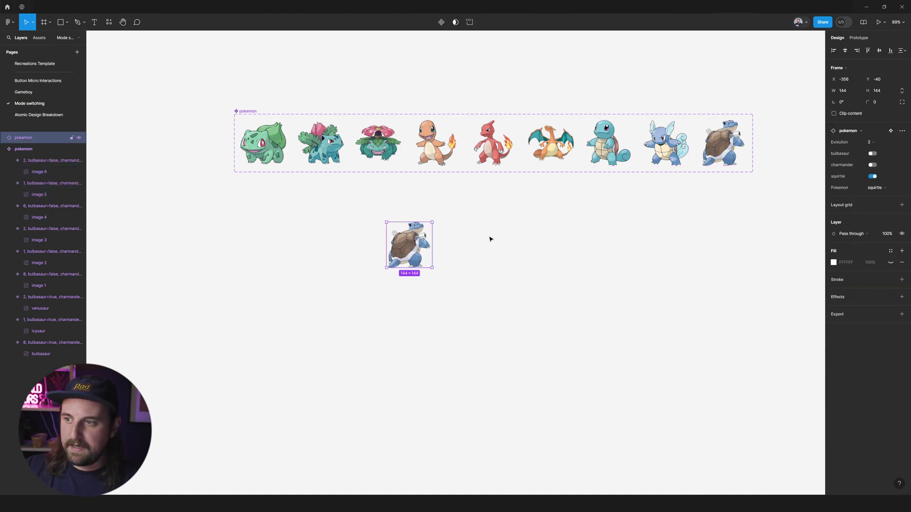
pyautogui.click(877, 192)
pyautogui.click(880, 191)
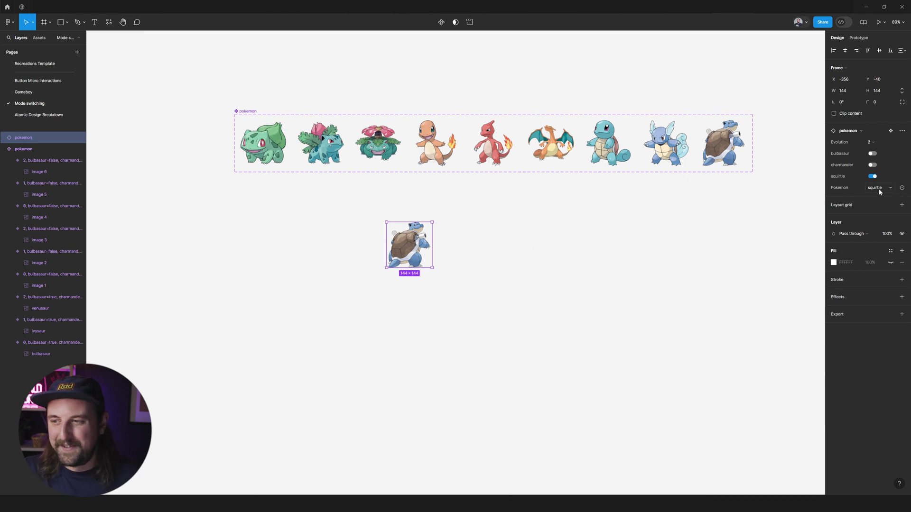
pyautogui.click(877, 191)
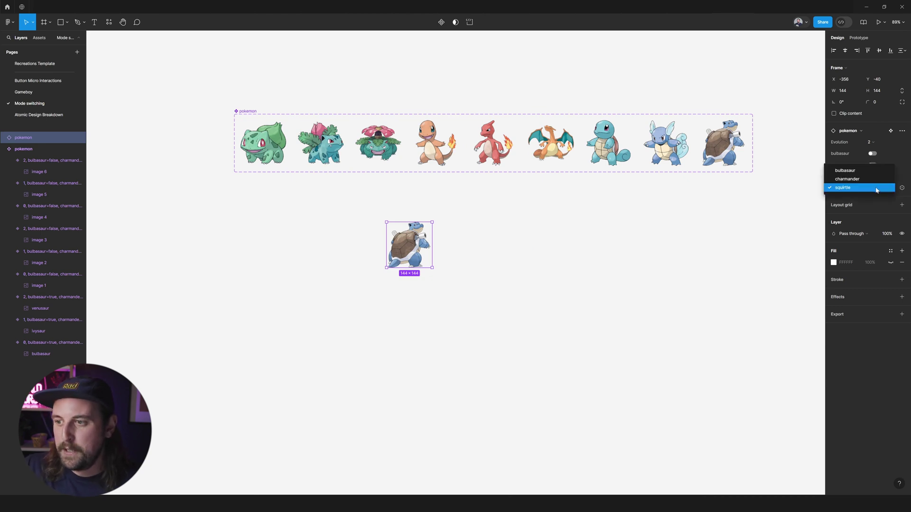
pyautogui.click(877, 179)
pyautogui.click(876, 183)
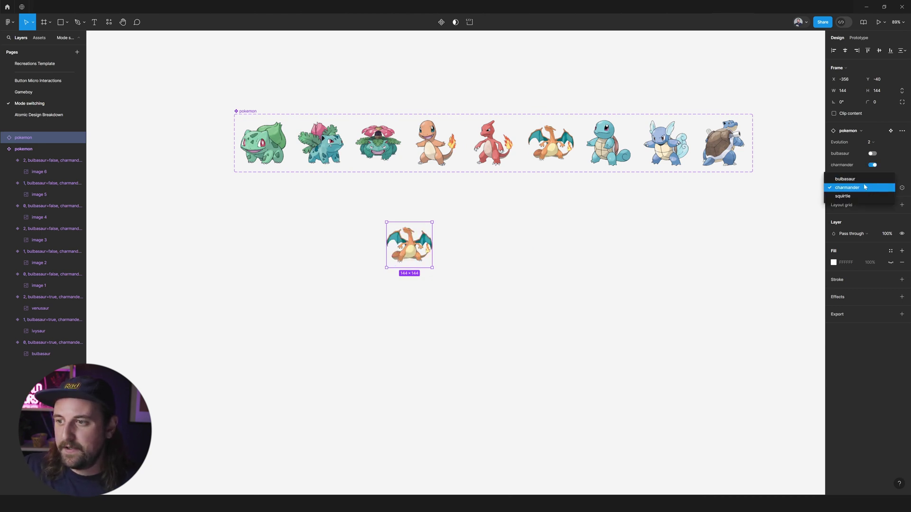
pyautogui.click(877, 181)
pyautogui.click(862, 188)
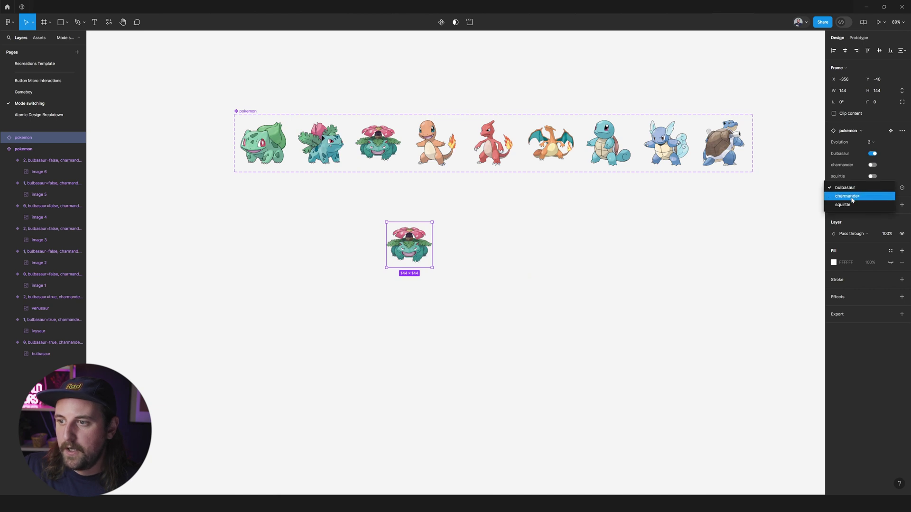
pyautogui.click(863, 197)
pyautogui.click(864, 188)
pyautogui.click(864, 197)
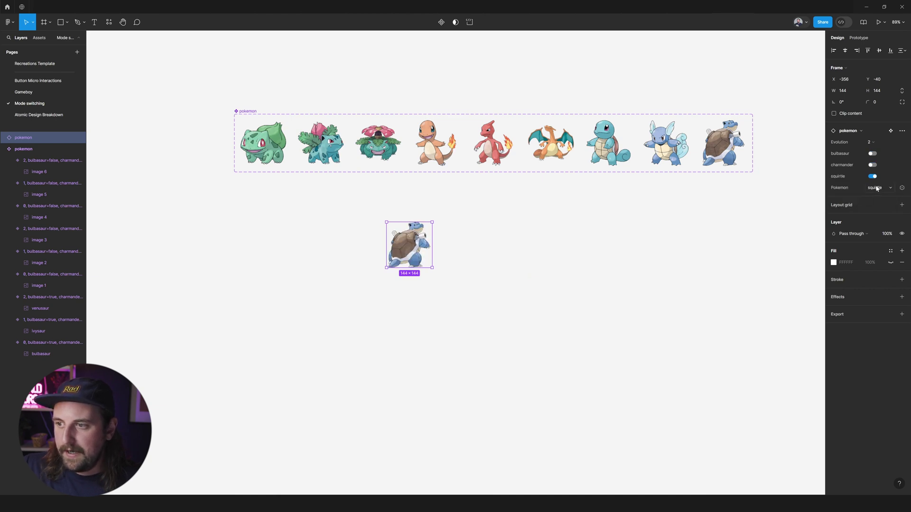
# Switch the instance to charmander through its Pokemon property, then try its three true/false properties, ending with bulbasaur on
pyautogui.click(876, 188)
pyautogui.click(876, 180)
pyautogui.click(872, 155)
pyautogui.click(872, 165)
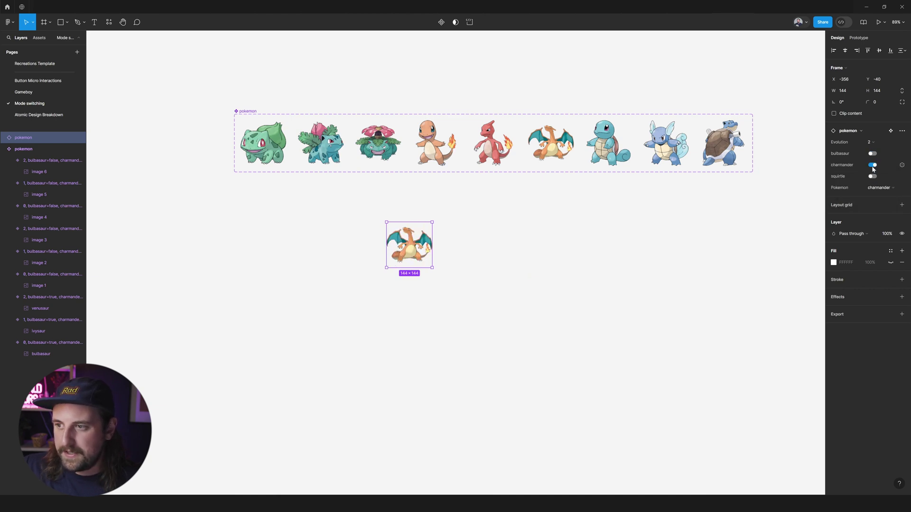
pyautogui.click(872, 176)
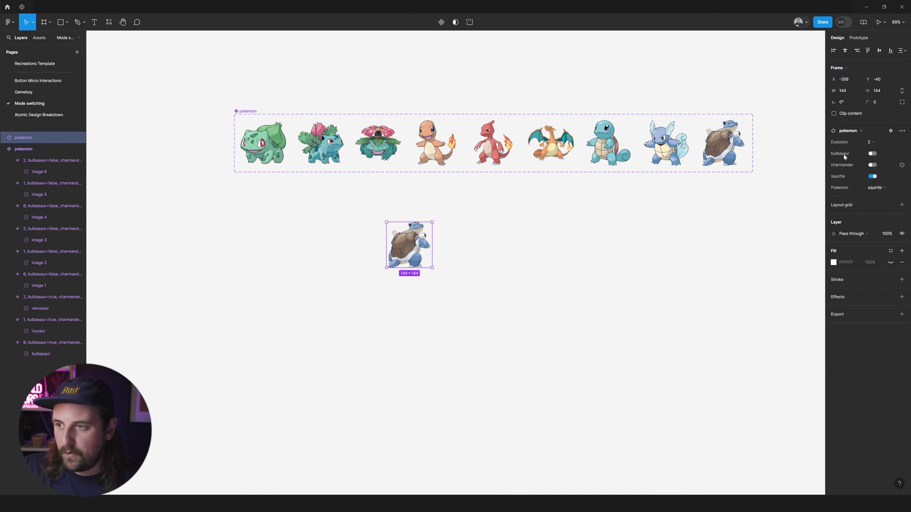
pyautogui.click(872, 155)
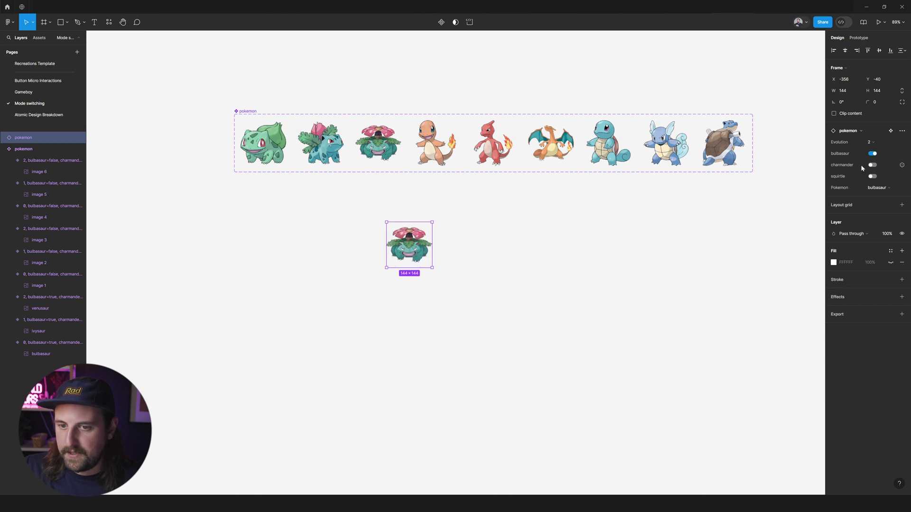
# Delete the Pokemon property from the pokemon component set
pyautogui.click(247, 112)
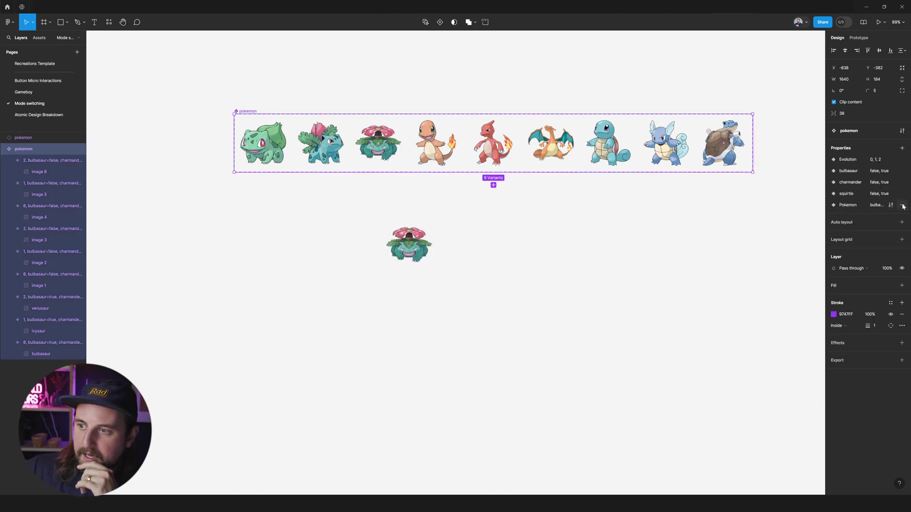
pyautogui.click(520, 192)
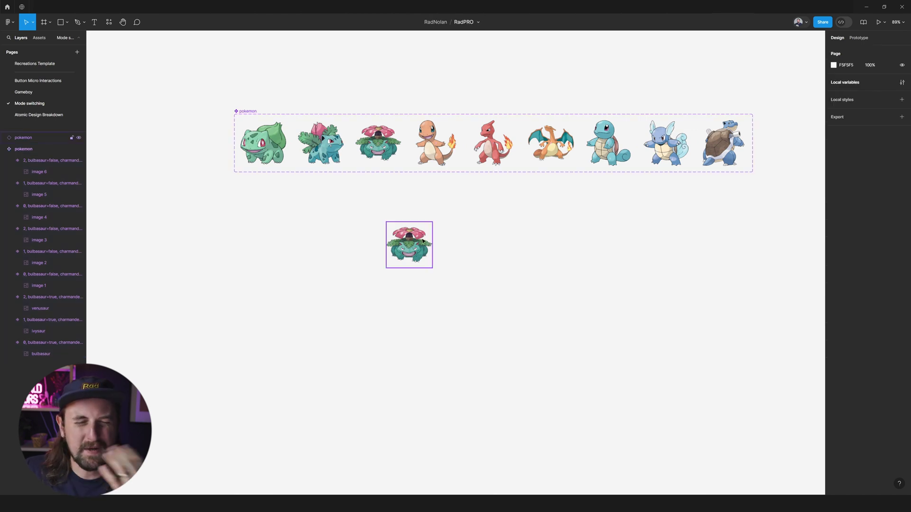
pyautogui.hscroll(-2, 423, 241)
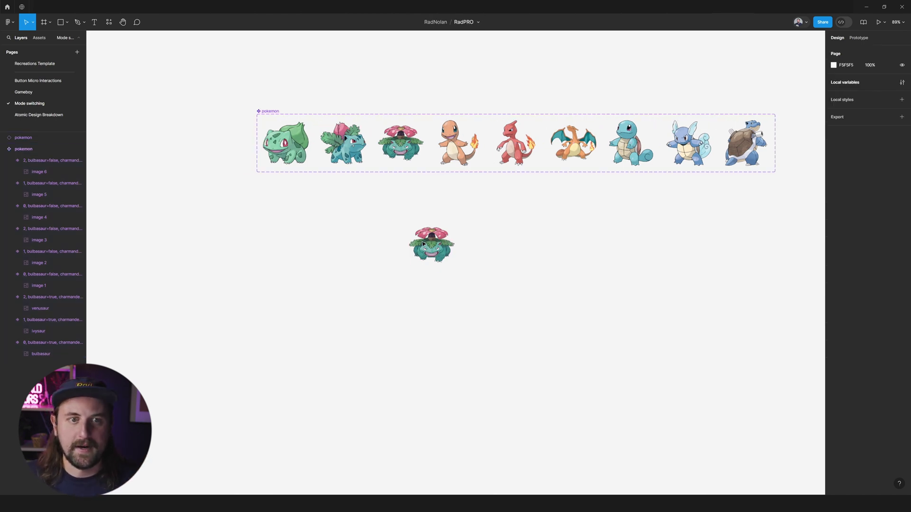
# Move the Venusaur instance slightly further below the component set, to X -386, Y -11
pyautogui.click(423, 244)
pyautogui.hscroll(1, 477, 261)
pyautogui.hscroll(-6, 476, 263)
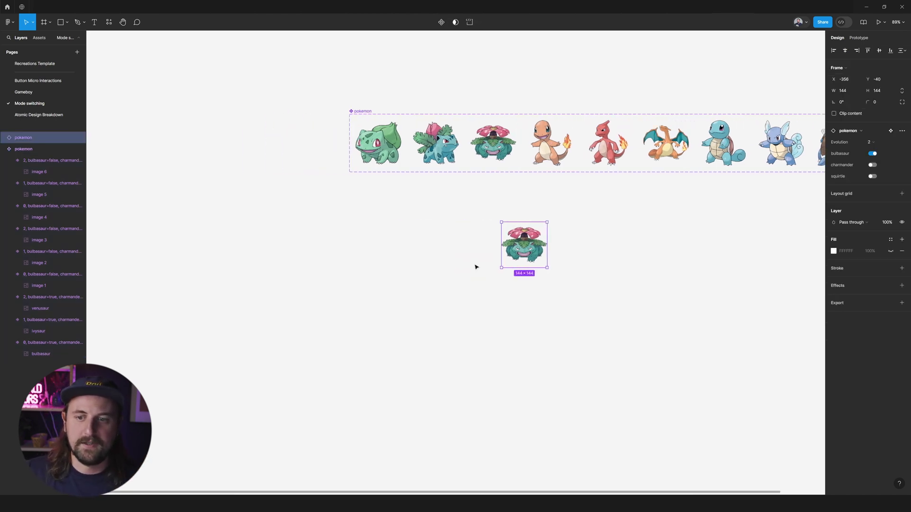
pyautogui.hscroll(5, 476, 267)
pyautogui.moveTo(428, 243)
pyautogui.mouseDown()
pyautogui.moveTo(381, 260)
pyautogui.moveTo(426, 251)
pyautogui.mouseUp()
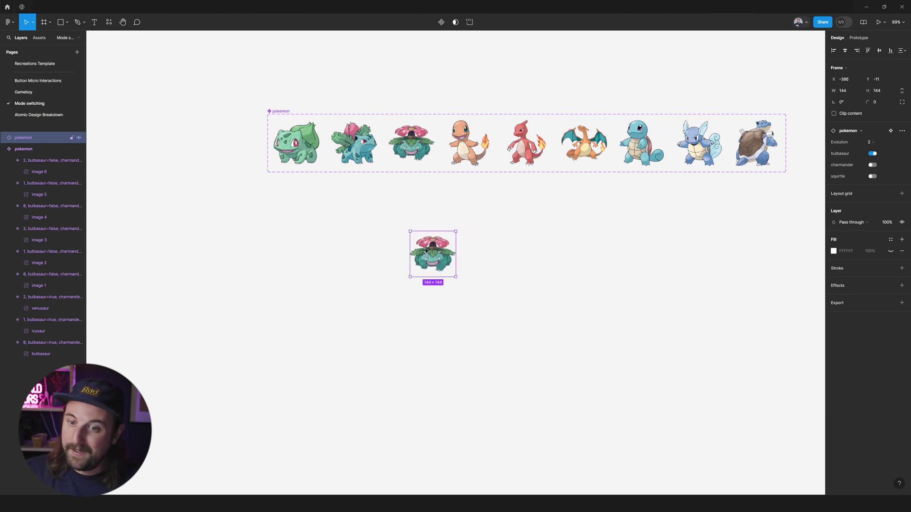
# Switch the instance's Evolution property to 1 and then to 0
pyautogui.click(884, 145)
pyautogui.click(877, 134)
pyautogui.click(878, 142)
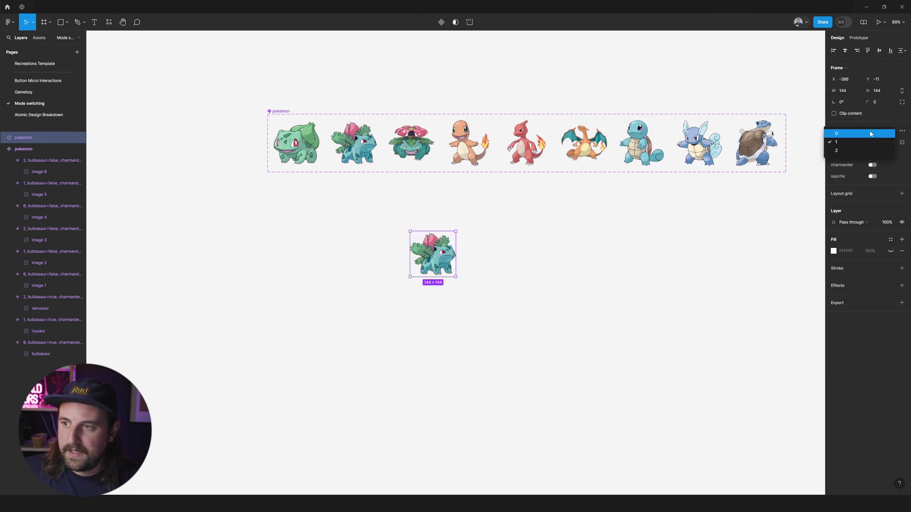
pyautogui.click(870, 134)
pyautogui.click(875, 142)
pyautogui.click(875, 142)
pyautogui.click(875, 142)
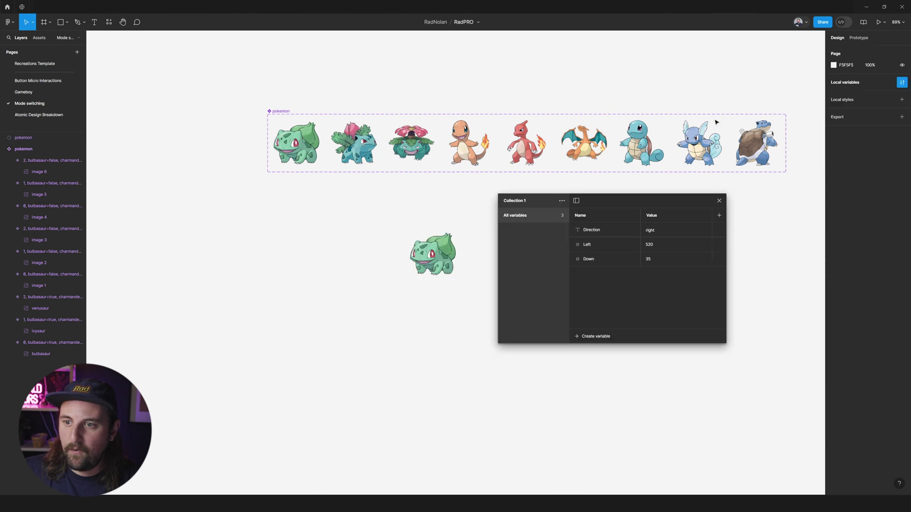
# Create a new local variable collection named Pokemon Evolution
pyautogui.click(562, 201)
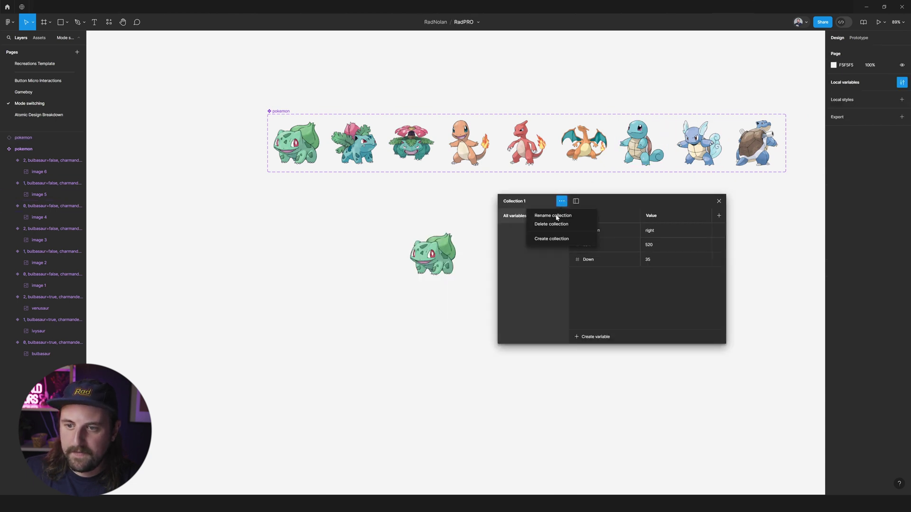
pyautogui.click(558, 238)
pyautogui.tripleClick(520, 201)
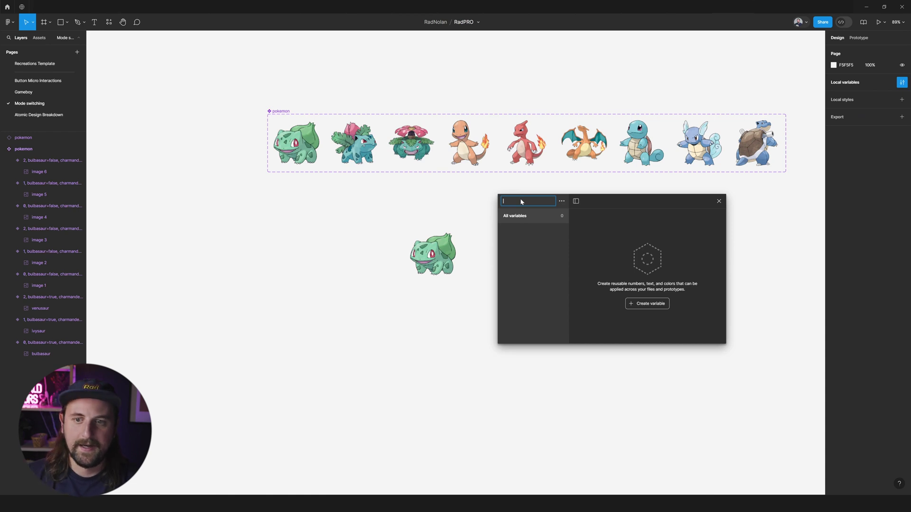
pyautogui.write('Pokemon Evo')
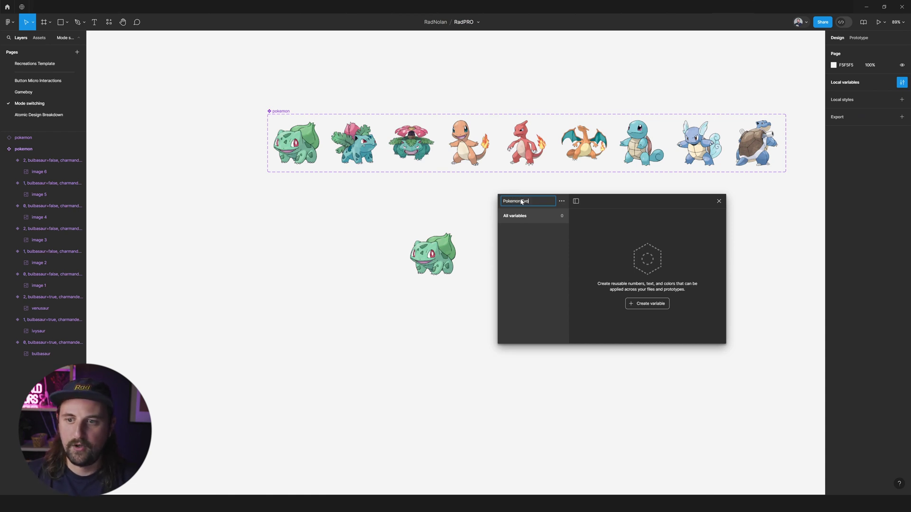
pyautogui.write('lution')
pyautogui.press('Return')
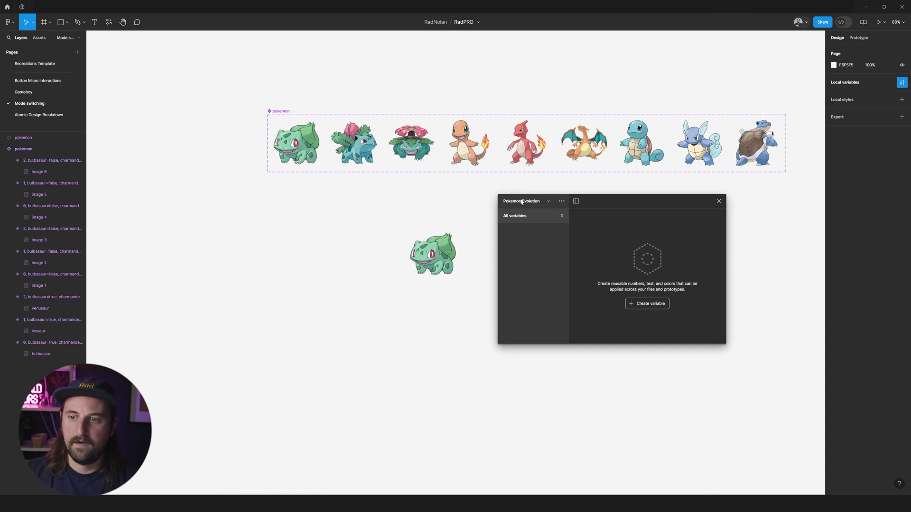
# Create a number variable named Evolution Stage with value 0 in the Pokemon Evolution collection
pyautogui.click(648, 306)
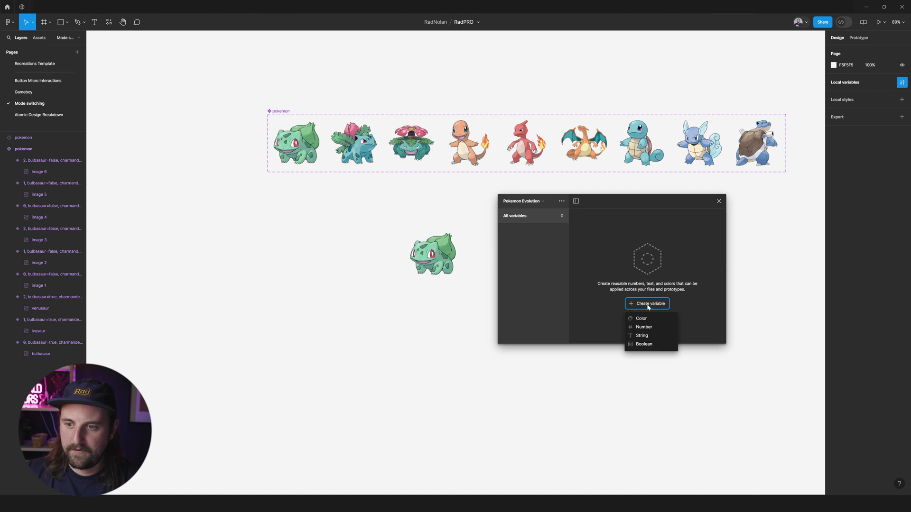
pyautogui.click(643, 328)
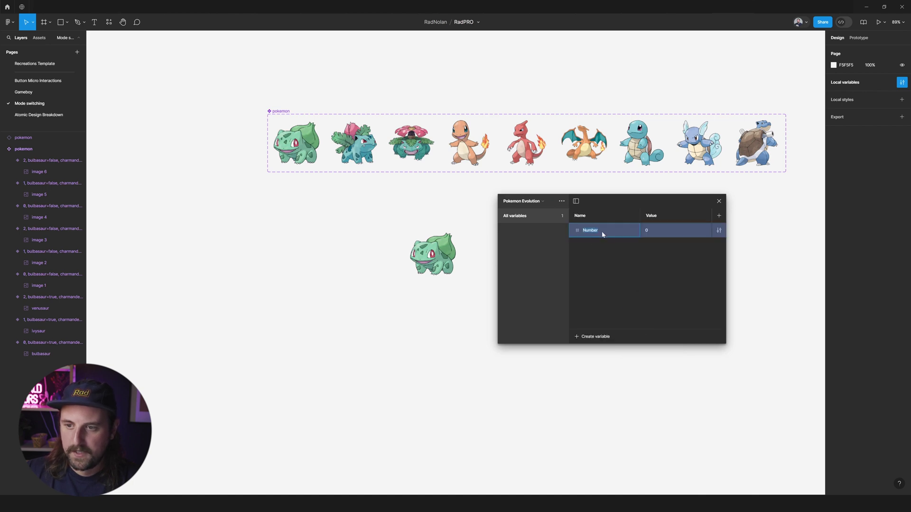
pyautogui.write('Ev')
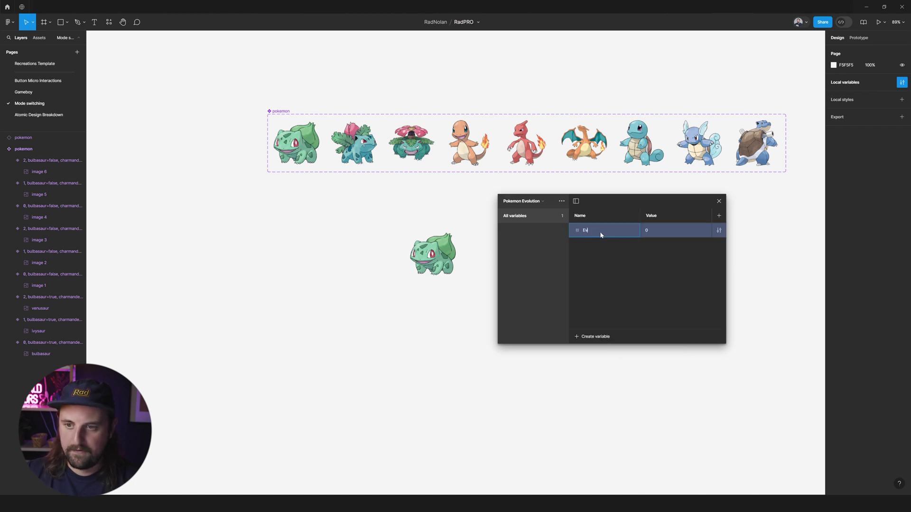
pyautogui.write('olution Stage')
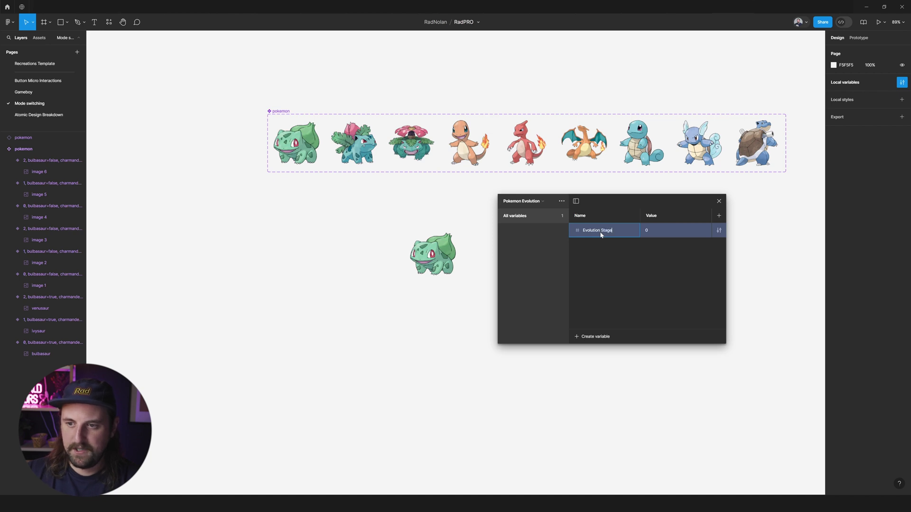
pyautogui.press('Return')
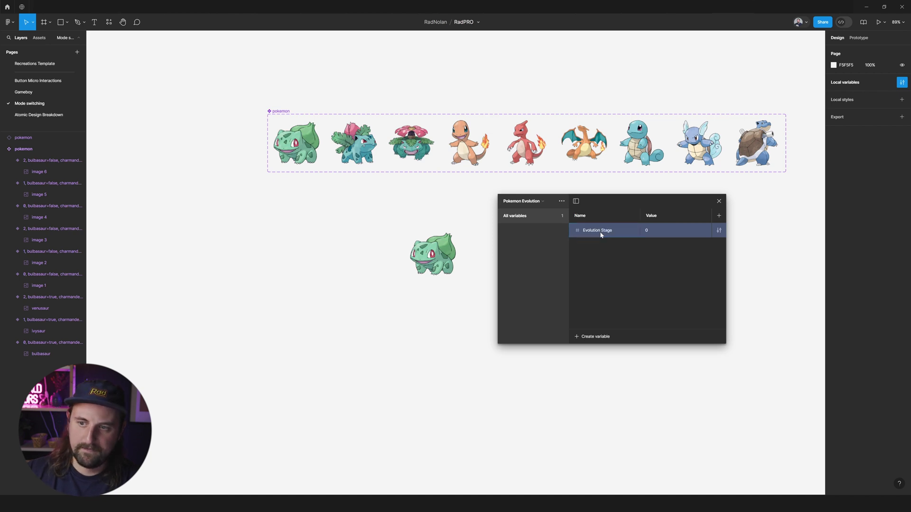
pyautogui.click(650, 232)
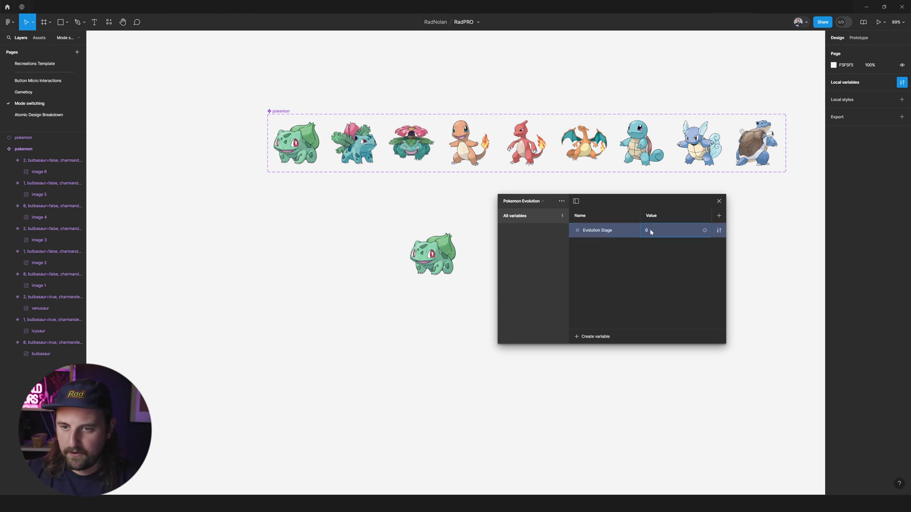
pyautogui.press('Return')
# Switch the pokemon instance's Evolution property to 2, then bind that property to the Evolution Stage variable
pyautogui.click(433, 254)
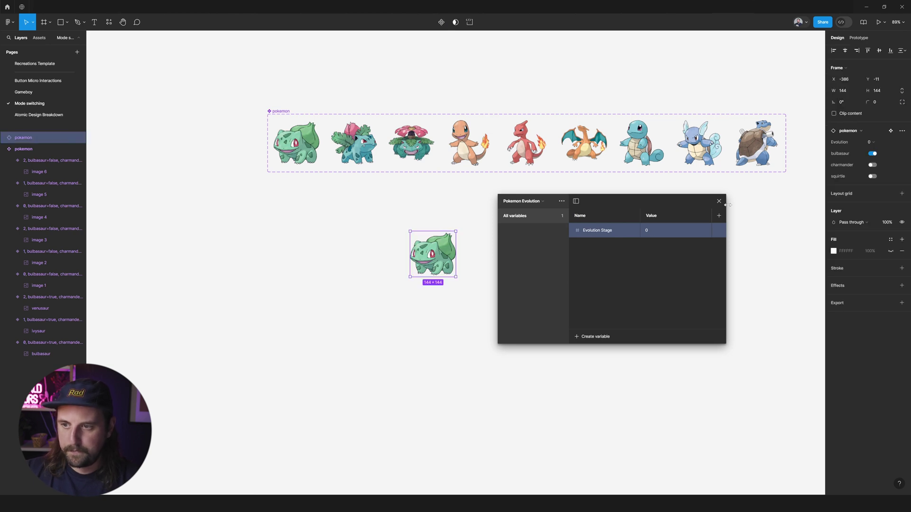
pyautogui.click(870, 142)
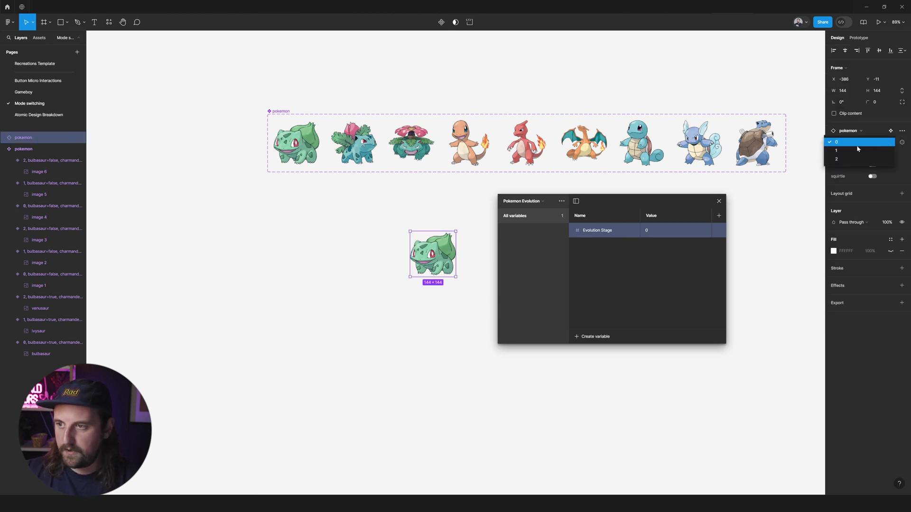
pyautogui.click(854, 159)
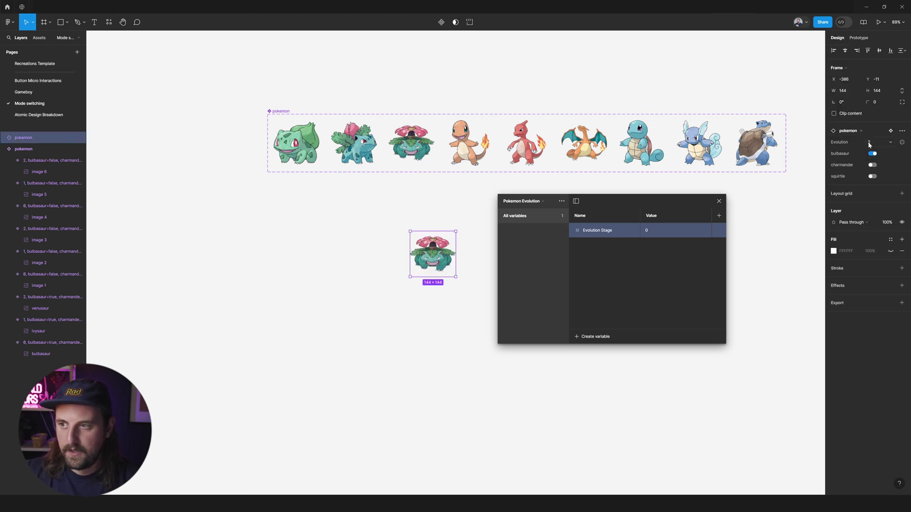
pyautogui.click(901, 143)
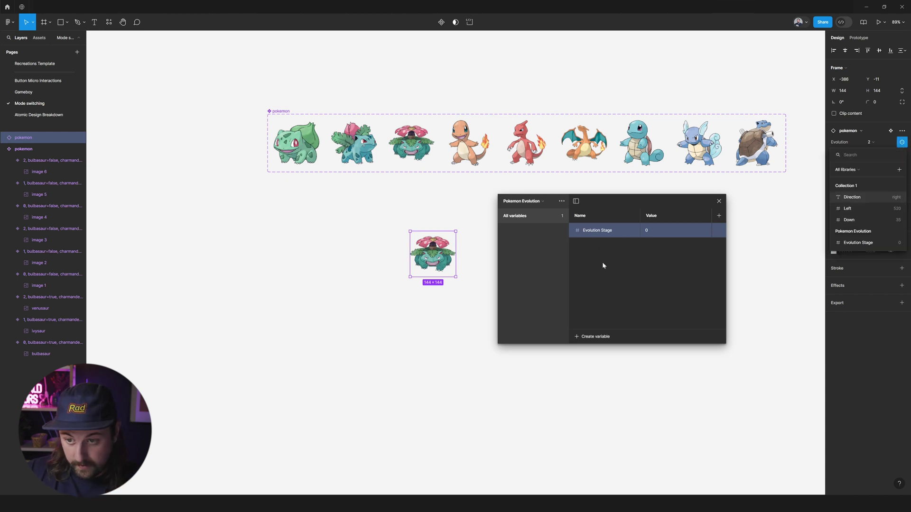
pyautogui.click(858, 243)
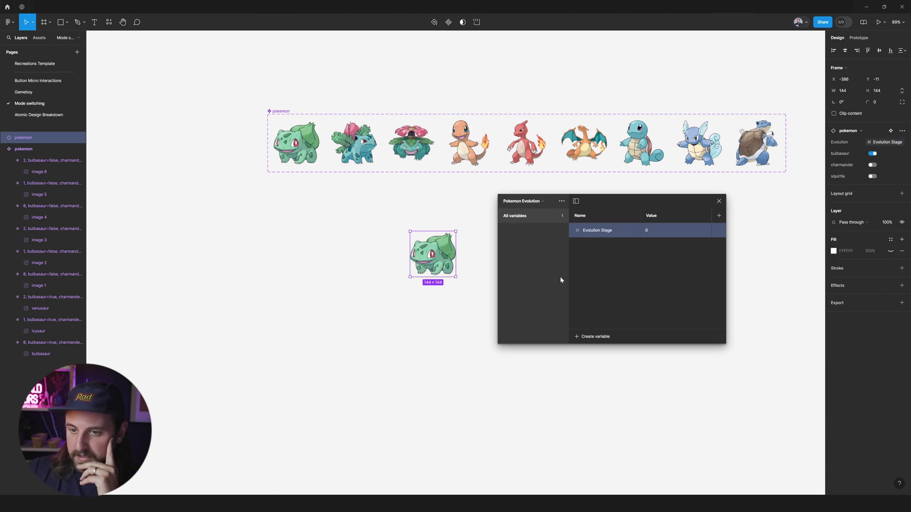
# Move the instance to X -682, Y -52 and set the Evolution Stage variable to 1 and then 2
pyautogui.moveTo(427, 252); pyautogui.dragTo(333, 239)
pyautogui.click(663, 231)
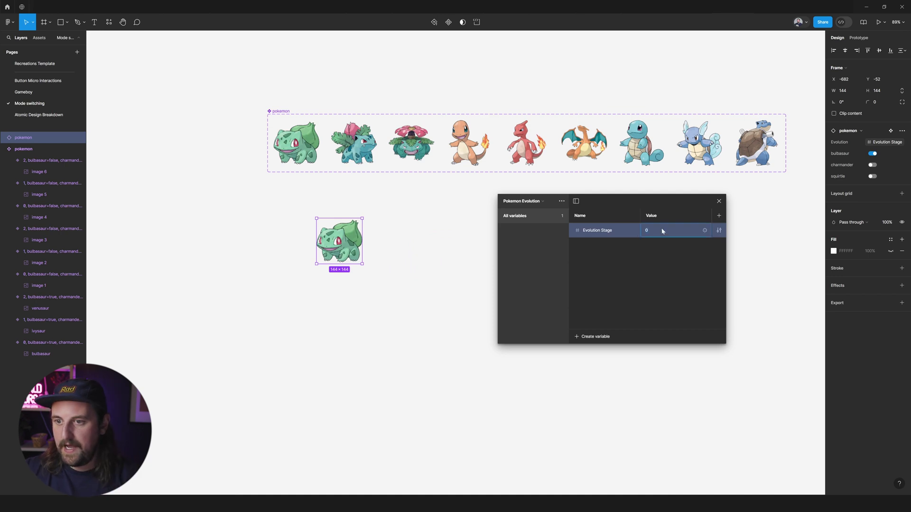
pyautogui.write('1')
pyautogui.press('Return')
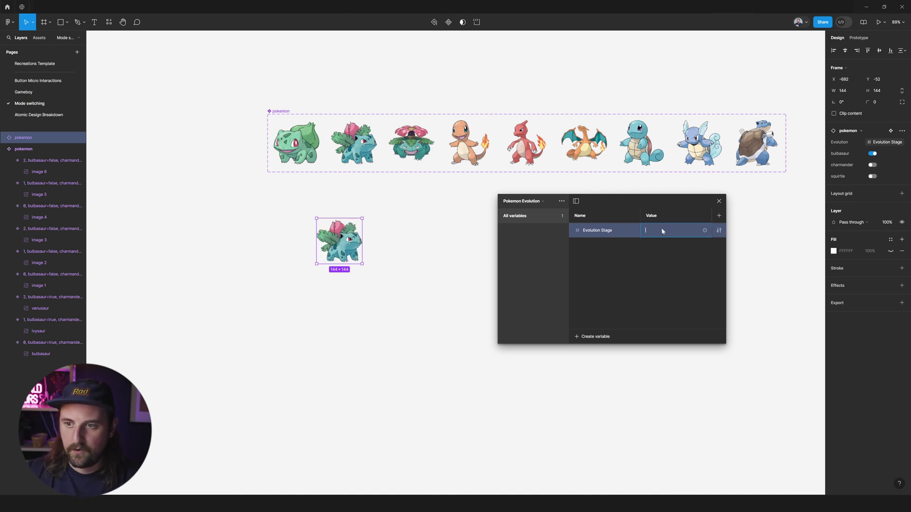
pyautogui.write('2')
pyautogui.press('Return')
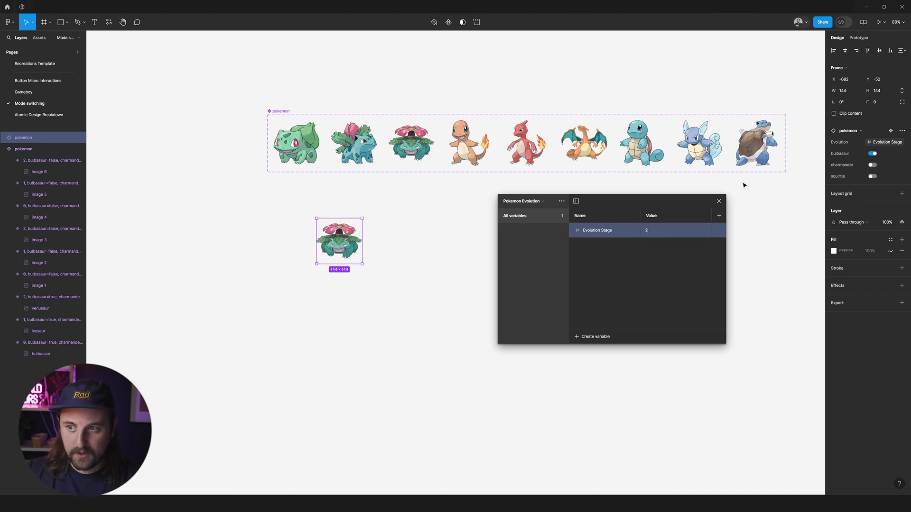
# Close the variables window and move the Venusaur instance slightly further below the component set
pyautogui.click(719, 201)
pyautogui.click(524, 207)
pyautogui.moveTo(338, 237); pyautogui.dragTo(343, 264)
pyautogui.click(435, 245)
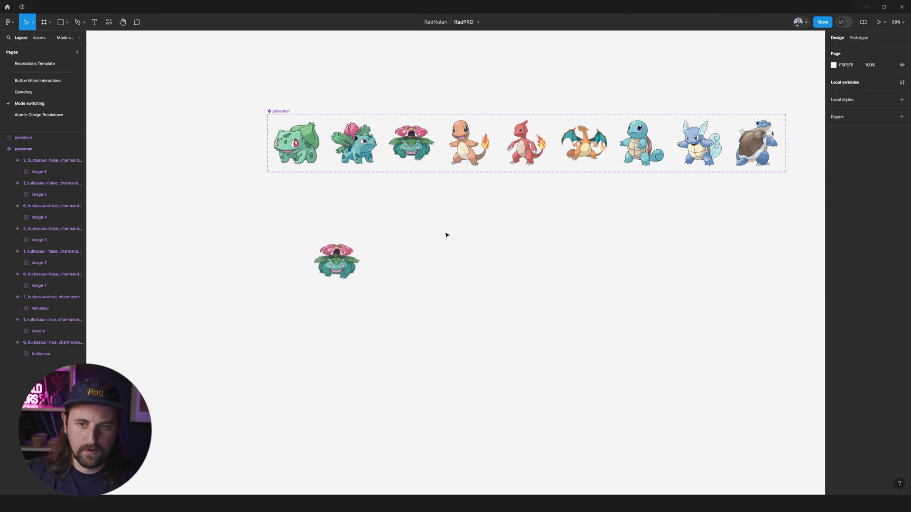
pyautogui.click(337, 261)
pyautogui.click(500, 216)
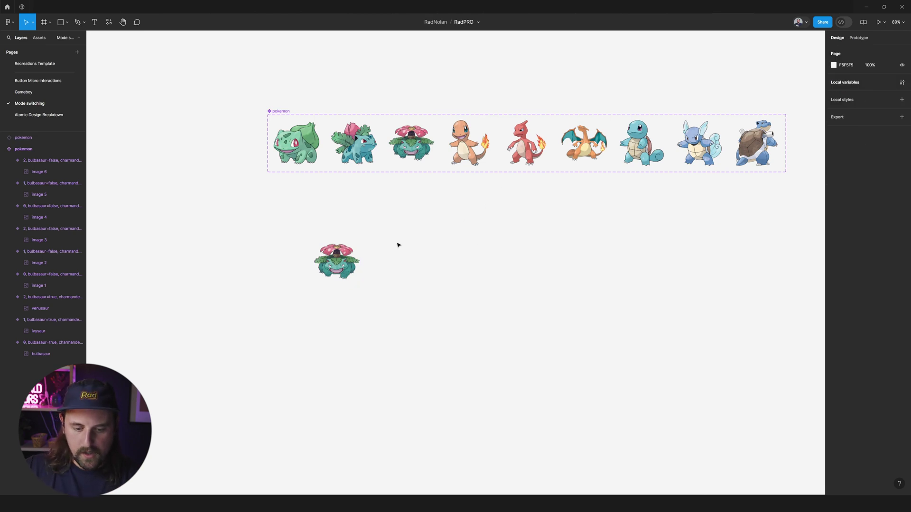
pyautogui.press('f')
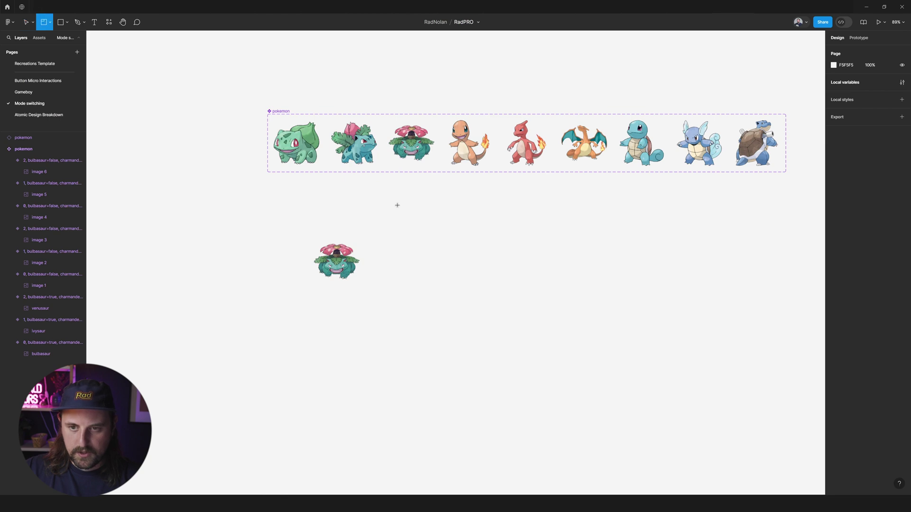
pyautogui.moveTo(372, 192); pyautogui.dragTo(489, 343)
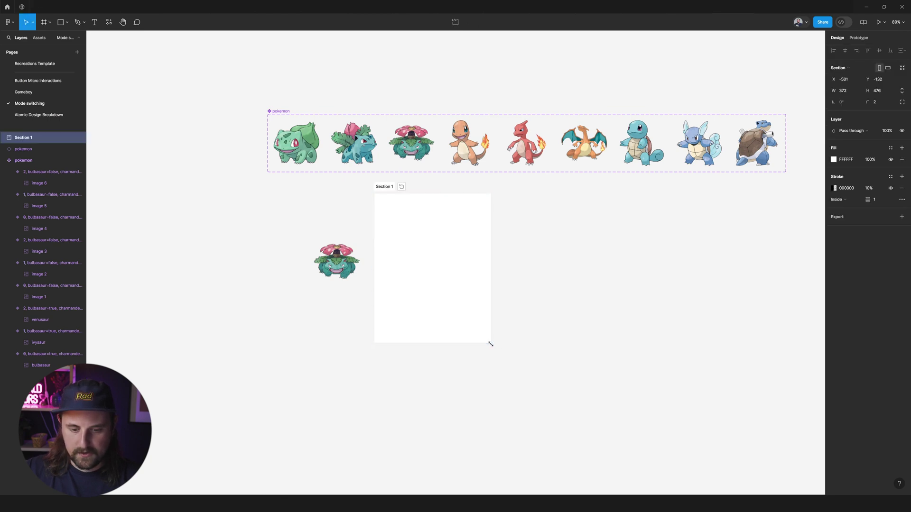
pyautogui.hotkey('ctrl', 'z')
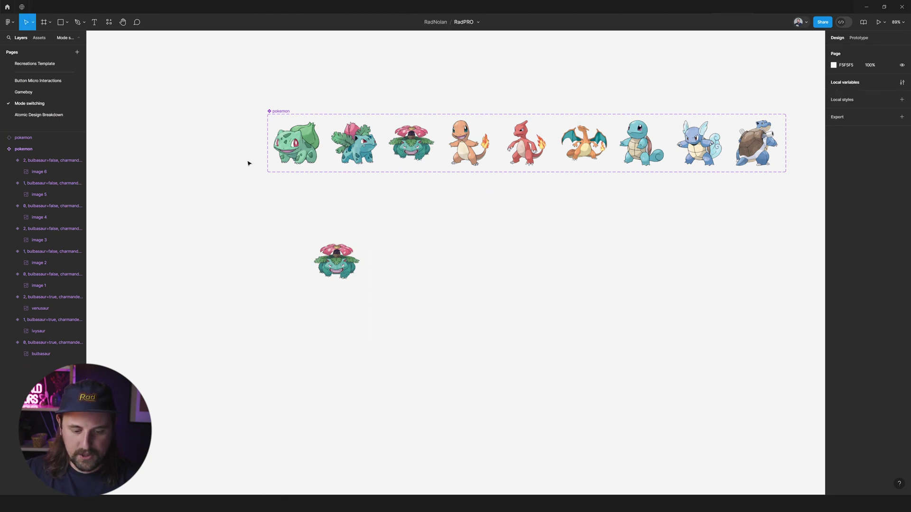
# Draw a section about 426 by 793 below the component set and name it Non-Evolved
pyautogui.click(49, 22)
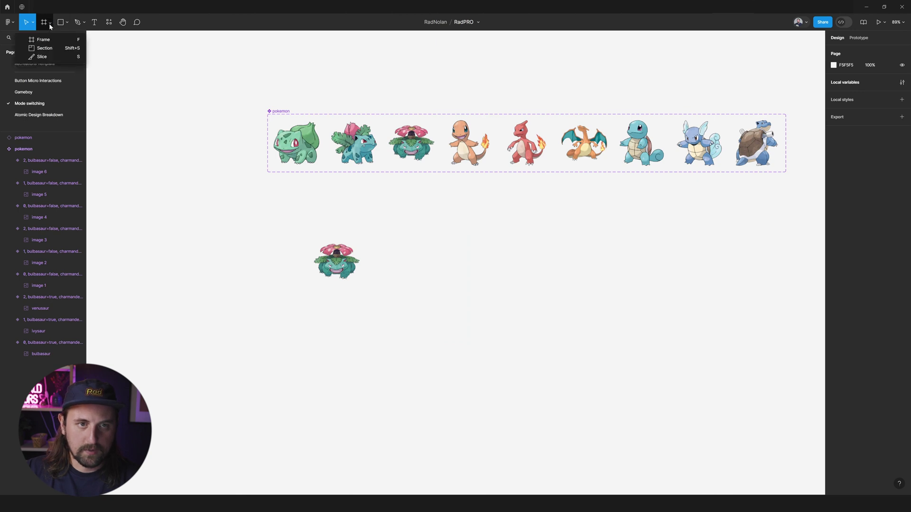
pyautogui.click(36, 50)
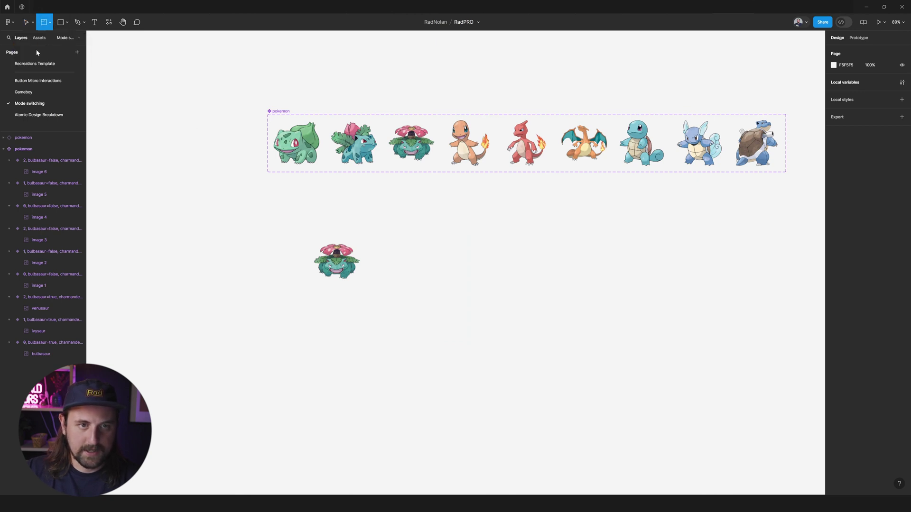
pyautogui.moveTo(386, 207); pyautogui.dragTo(521, 458)
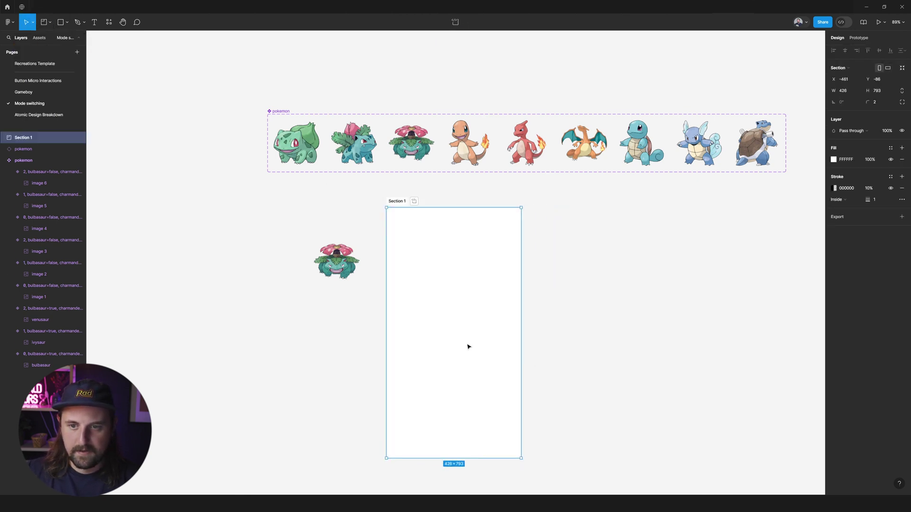
pyautogui.doubleClick(396, 201)
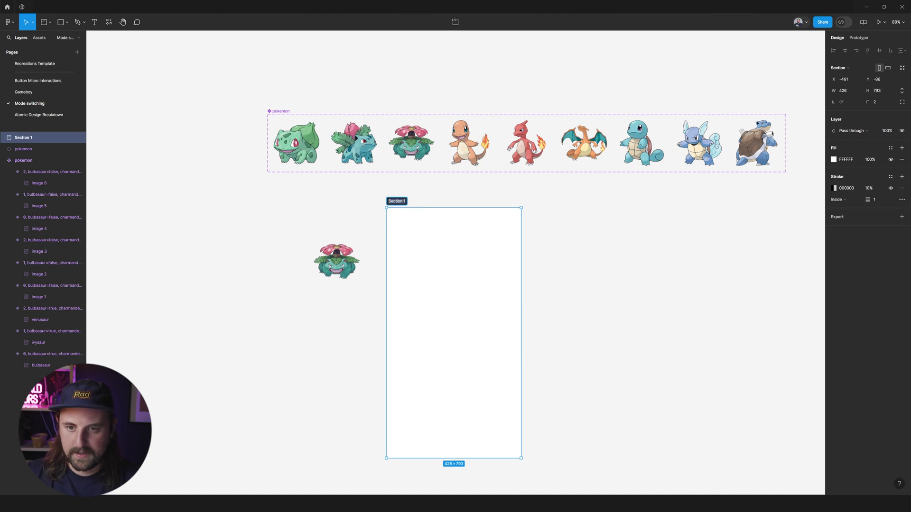
pyautogui.write('Nor-Evolved')
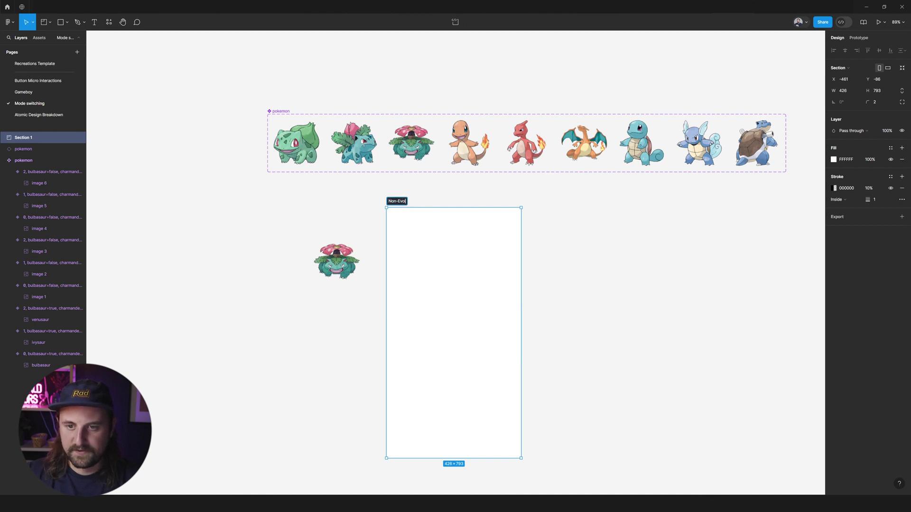
pyautogui.press('Return')
# Place the Venusaur instance in the upper part of the Non-Evolved section and resize the section to about 416 by 775
pyautogui.click(337, 261)
pyautogui.moveTo(336, 260); pyautogui.dragTo(349, 241)
pyautogui.click(525, 217)
pyautogui.click(403, 203)
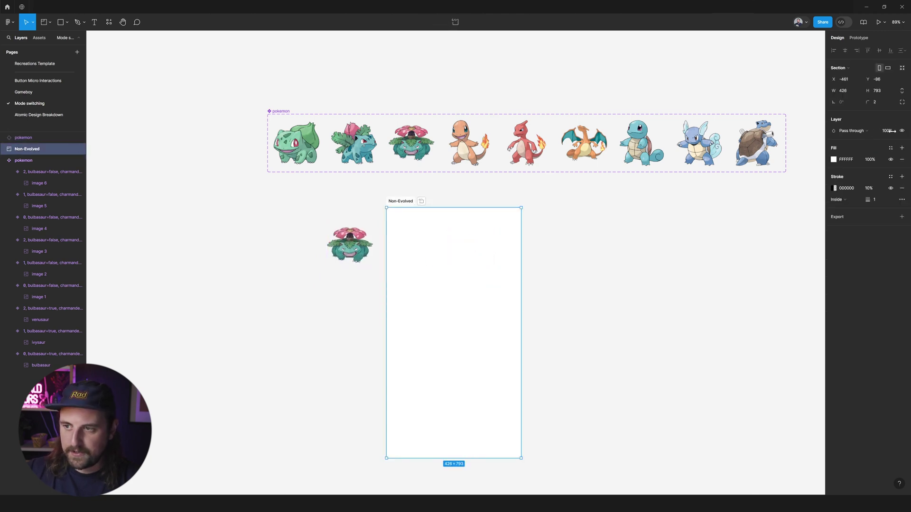
pyautogui.moveTo(341, 249); pyautogui.dragTo(438, 247)
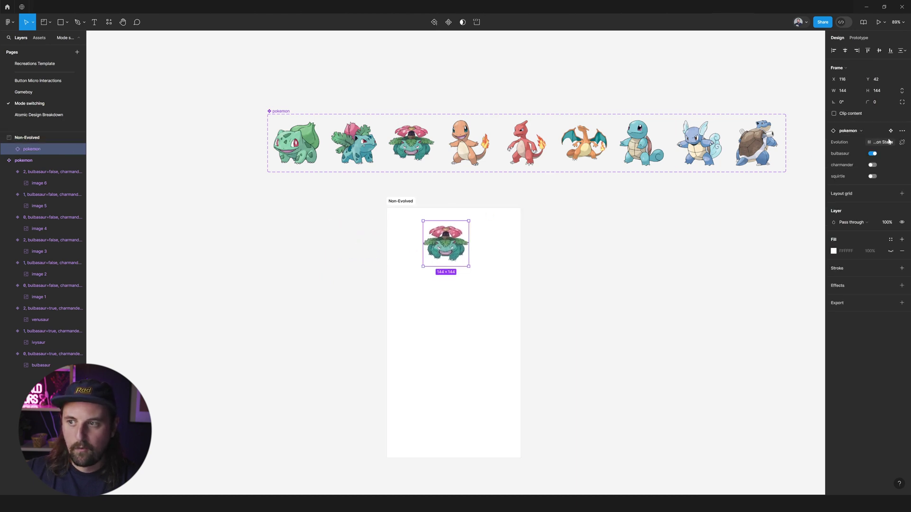
pyautogui.moveTo(304, 206); pyautogui.dragTo(355, 202)
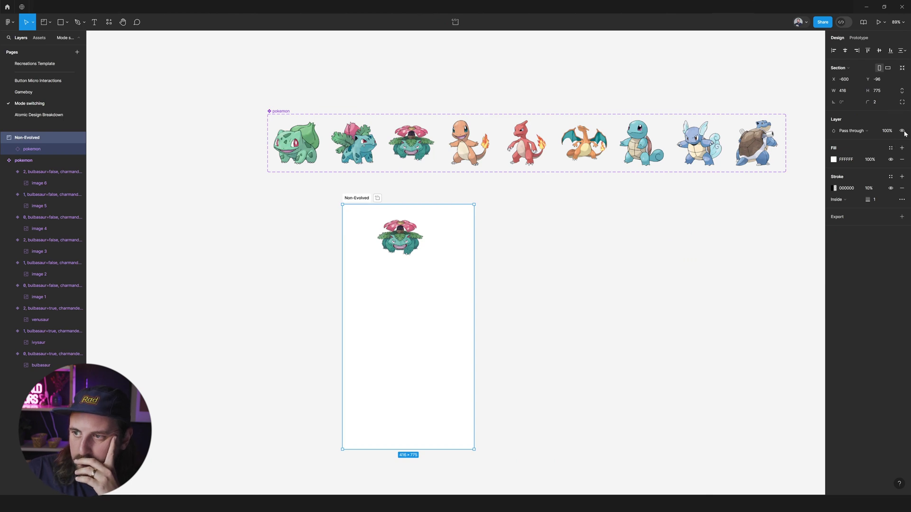
pyautogui.click(720, 174)
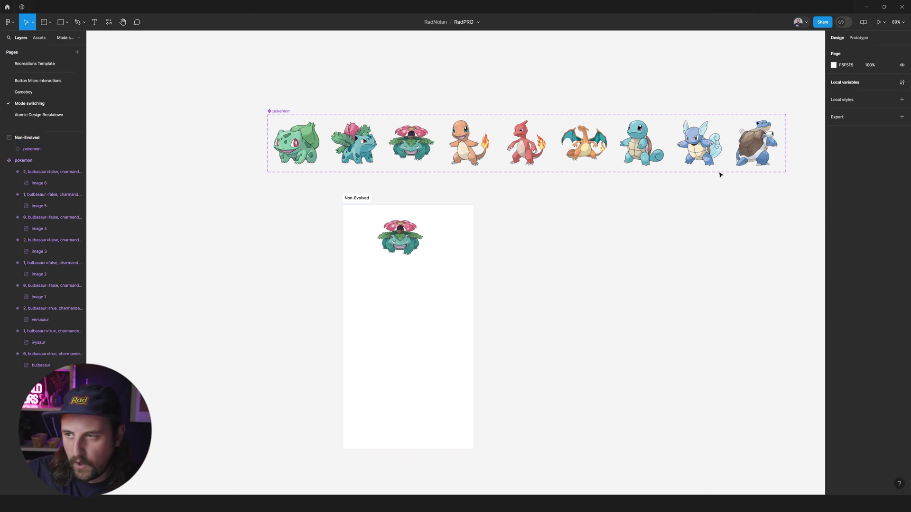
# Open the local variables, move the instance to X 136, Y 97 within its section, and move the section to X -733, Y -113
pyautogui.click(854, 82)
pyautogui.moveTo(633, 198); pyautogui.dragTo(617, 187)
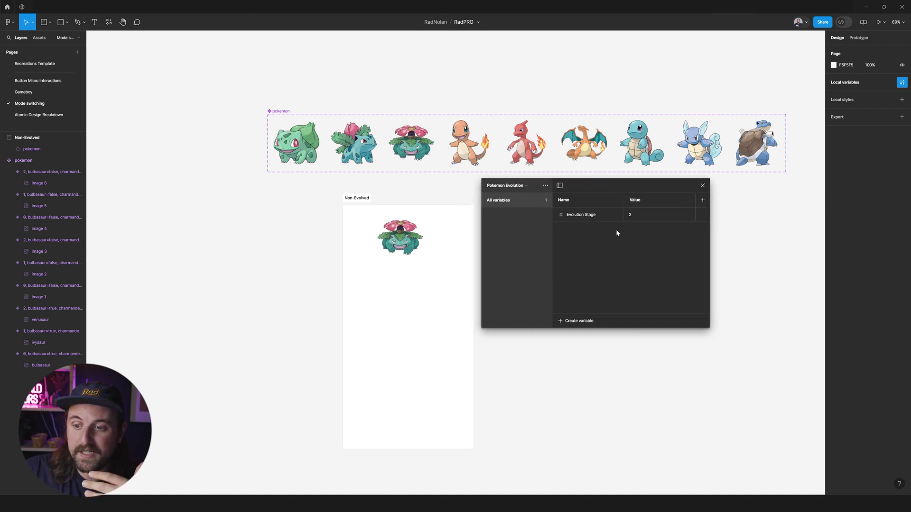
pyautogui.moveTo(408, 241); pyautogui.dragTo(417, 258)
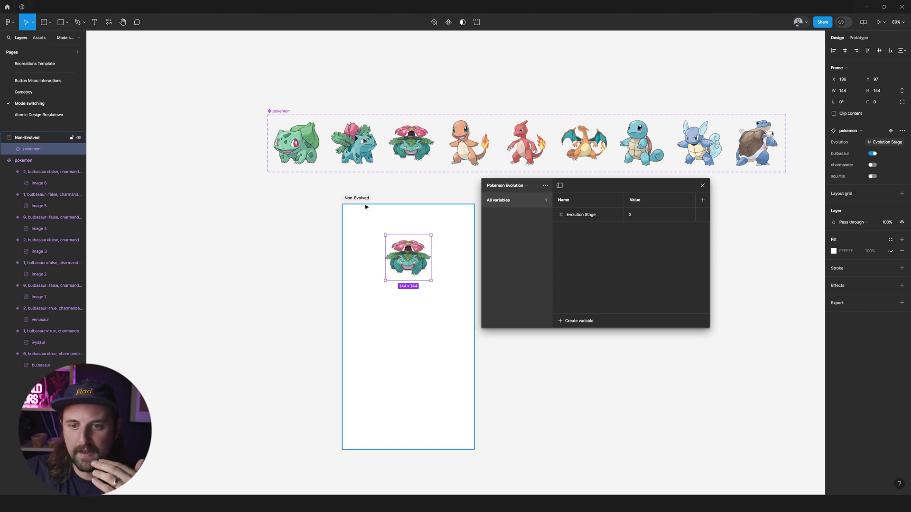
pyautogui.moveTo(349, 199); pyautogui.dragTo(307, 193)
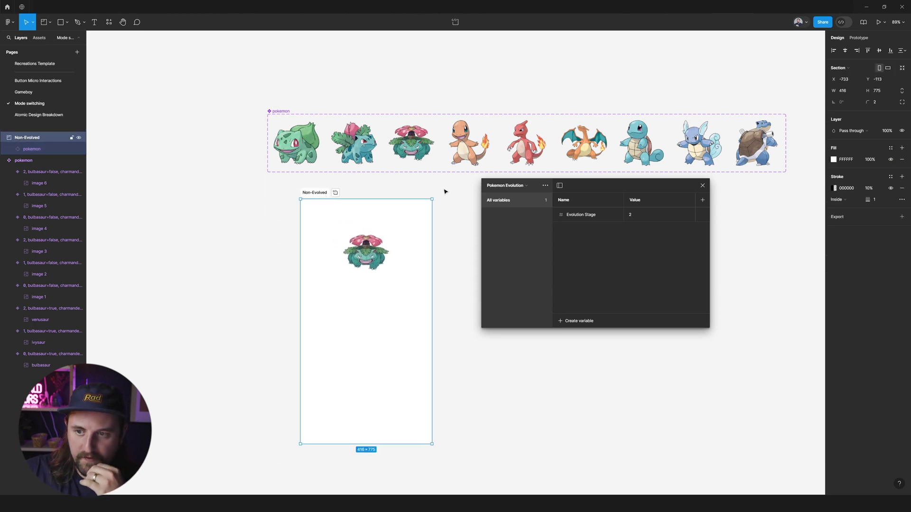
# Rename the Pokemon Evolution collection's Value mode to non-evolved
pyautogui.click(634, 217)
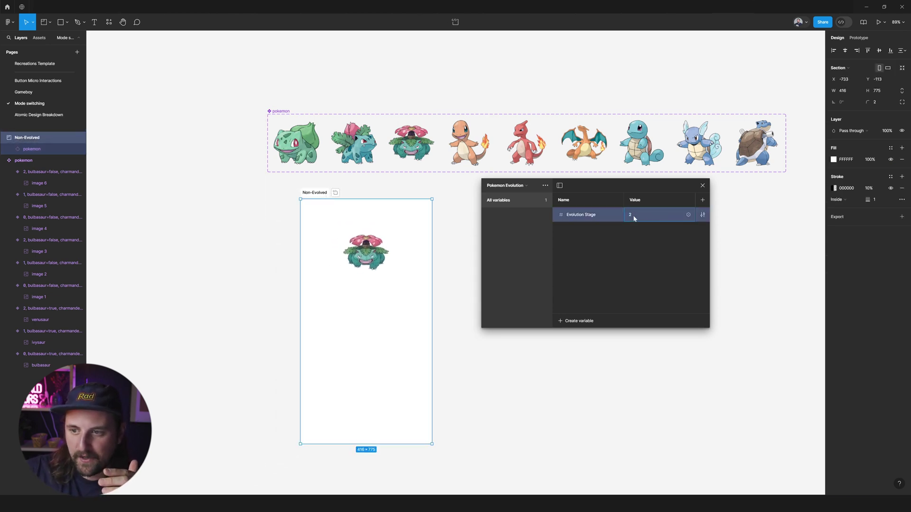
pyautogui.doubleClick(653, 203)
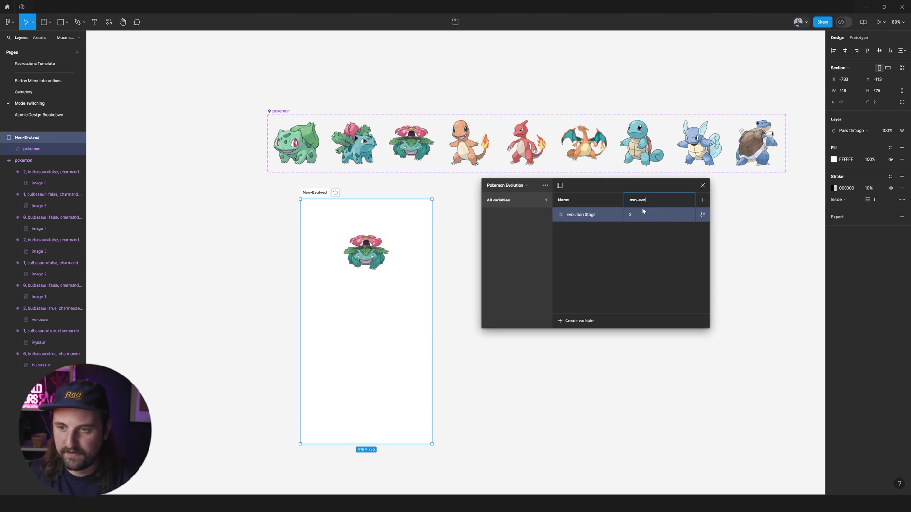
pyautogui.press('Return')
pyautogui.click(703, 200)
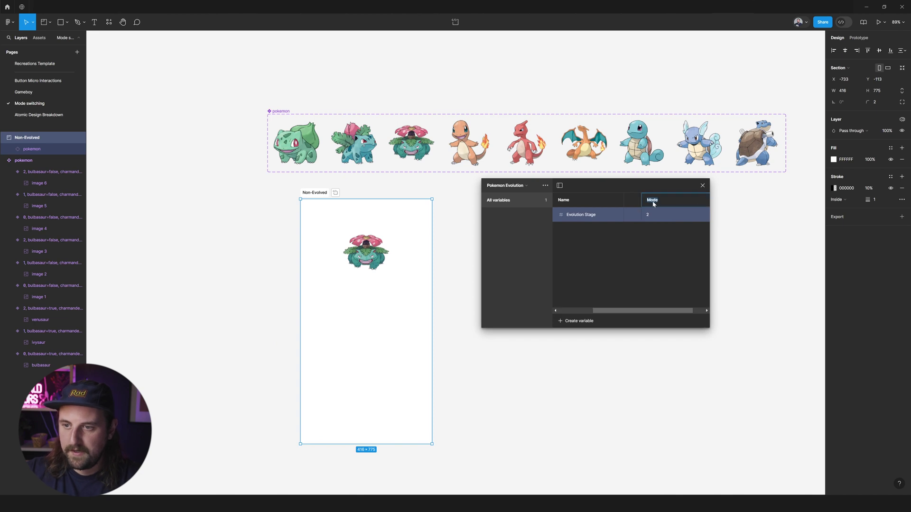
pyautogui.press('Return')
pyautogui.hotkey('ctrl', 'z')
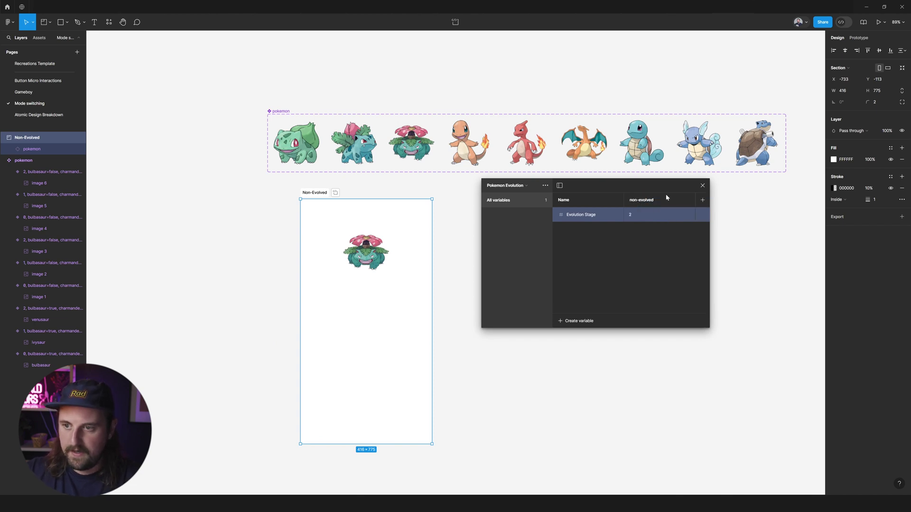
# Add two modes named 1st evolution and 2nd evolution to the Pokemon Evolution collection
pyautogui.click(703, 201)
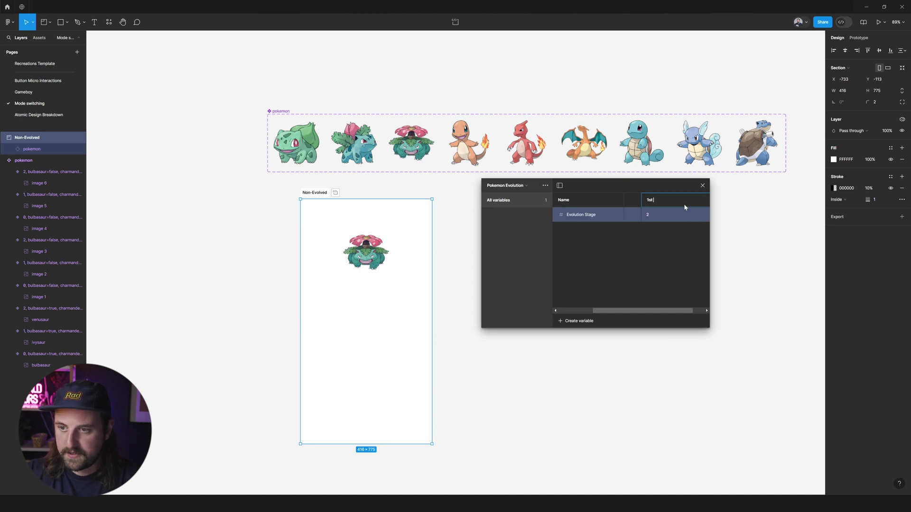
pyautogui.write('1st evolution')
pyautogui.press('Return')
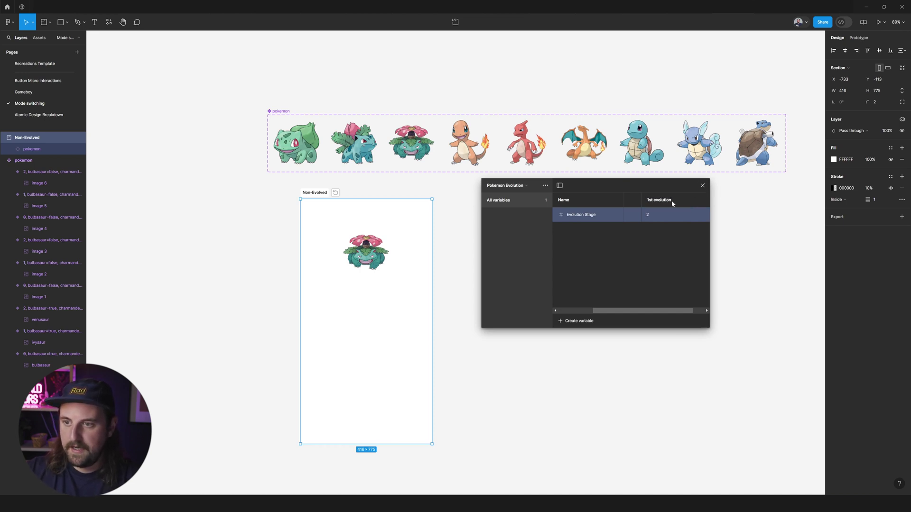
pyautogui.hscroll(1, 671, 201)
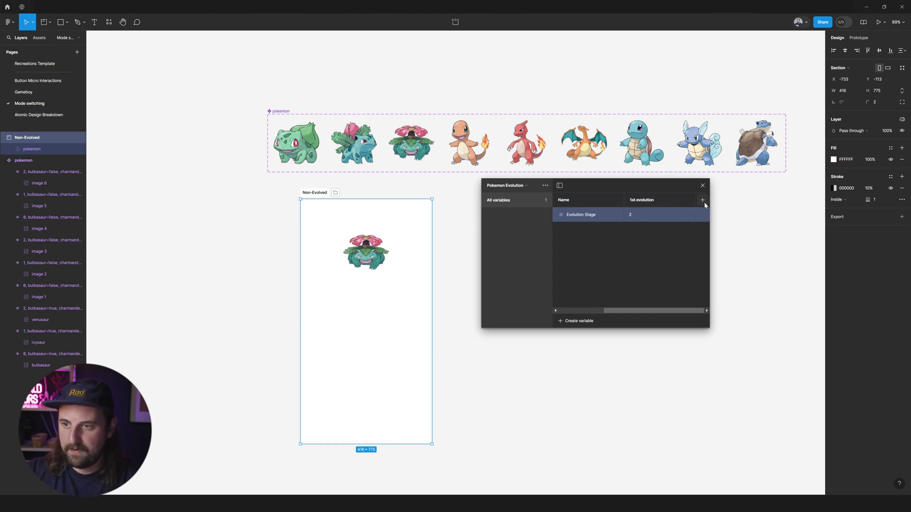
pyautogui.click(702, 200)
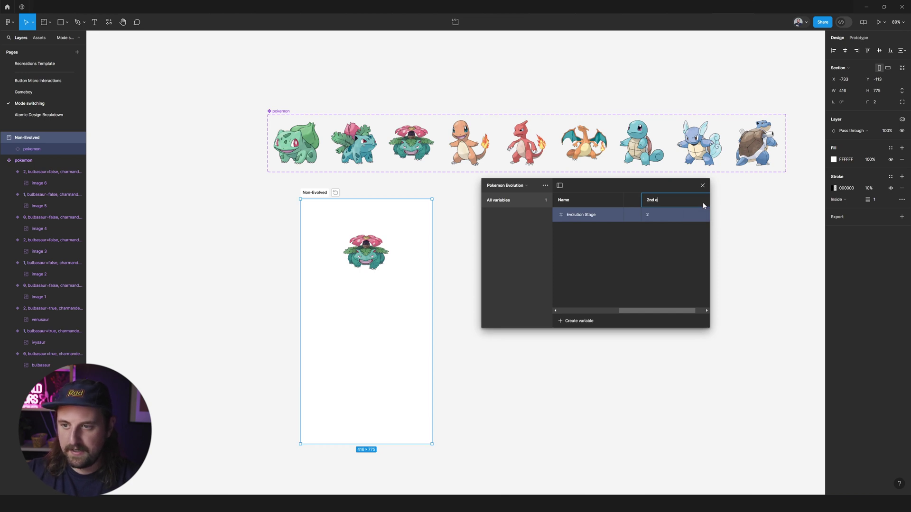
pyautogui.write('2nd evolution')
pyautogui.press('Return')
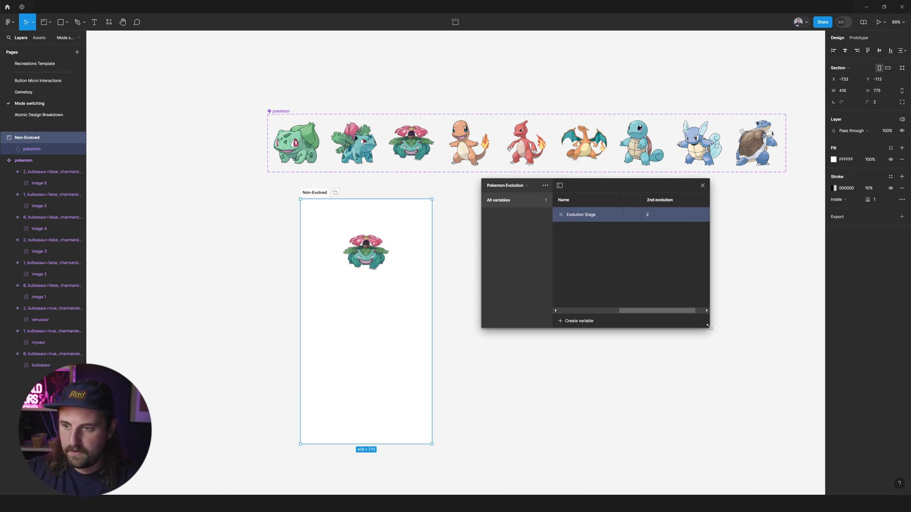
# Widen and reposition the variables window, and set Evolution Stage to 0 for non-evolved and 1 for 1st evolution
pyautogui.moveTo(709, 326); pyautogui.dragTo(884, 263)
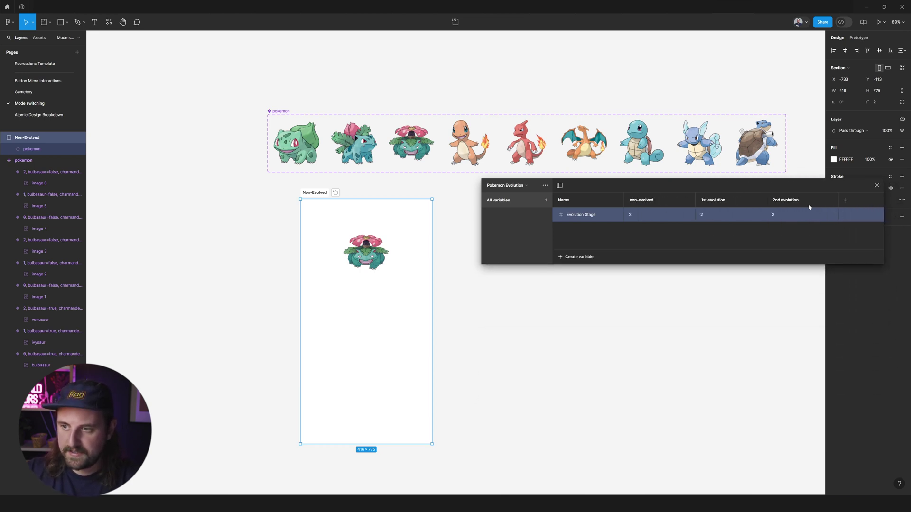
pyautogui.moveTo(782, 185); pyautogui.dragTo(698, 349)
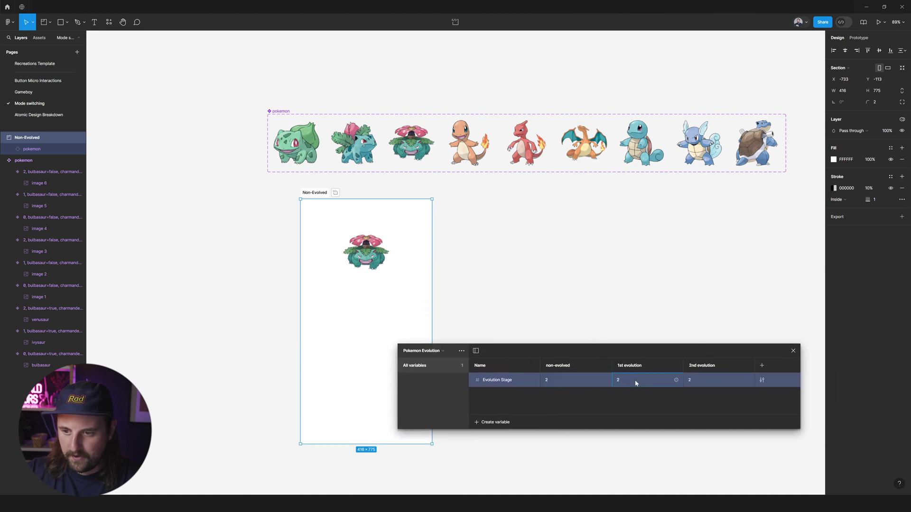
pyautogui.click(717, 384)
pyautogui.click(567, 380)
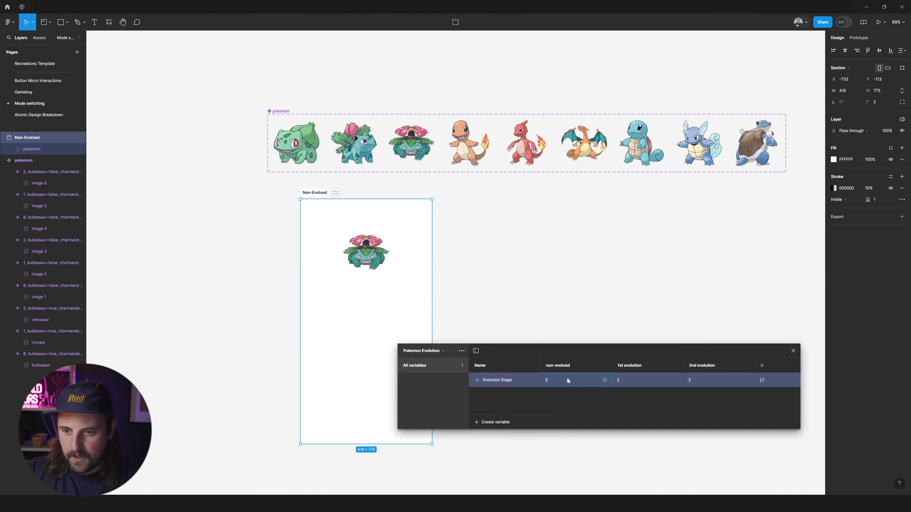
pyautogui.click(651, 378)
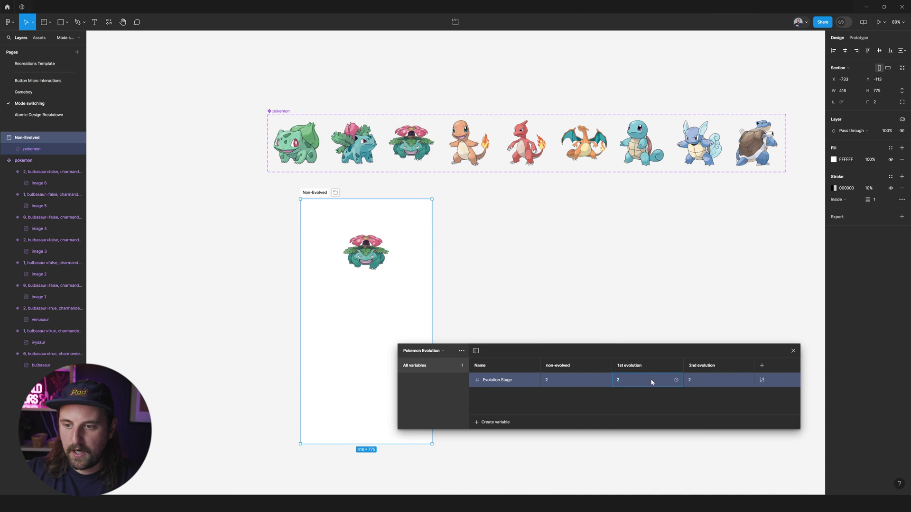
pyautogui.click(550, 384)
pyautogui.press('Return')
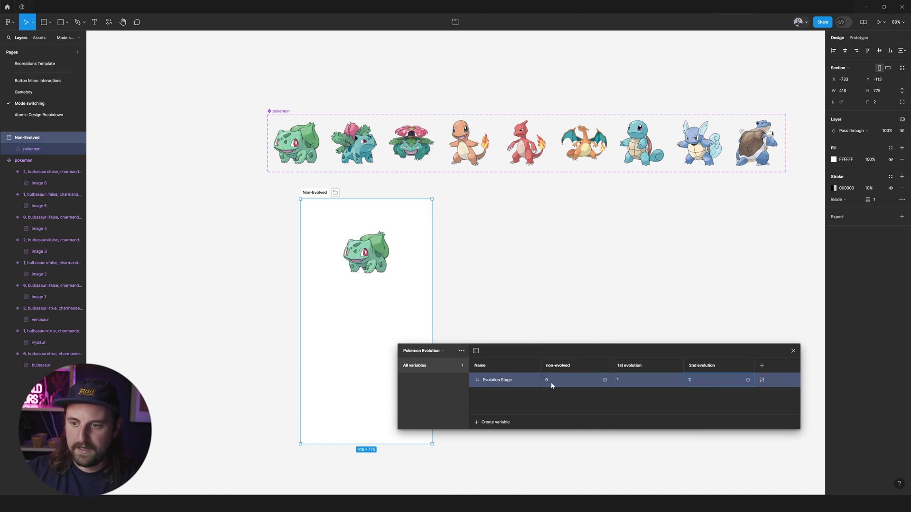
# Move the Bulbasaur instance to X 93, Y 78 within the Non-Evolved section and select the section
pyautogui.click(356, 241)
pyautogui.click(317, 192)
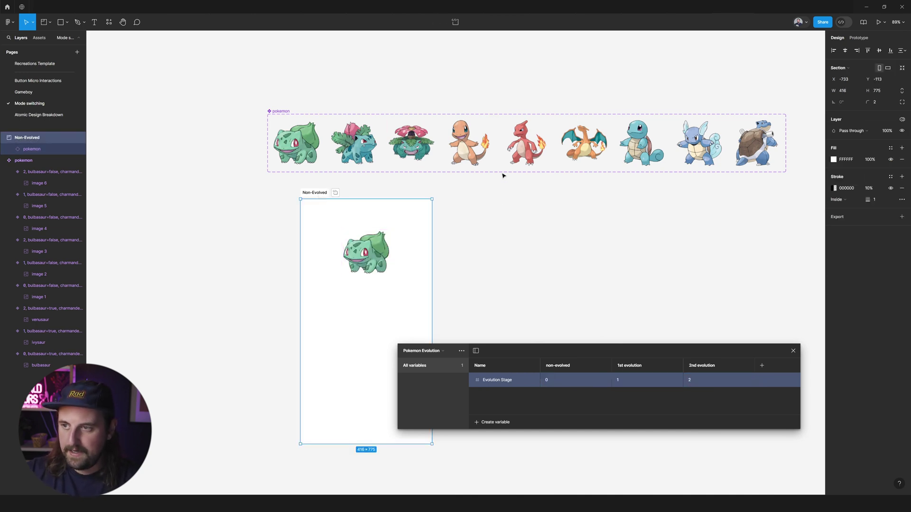
pyautogui.click(372, 242)
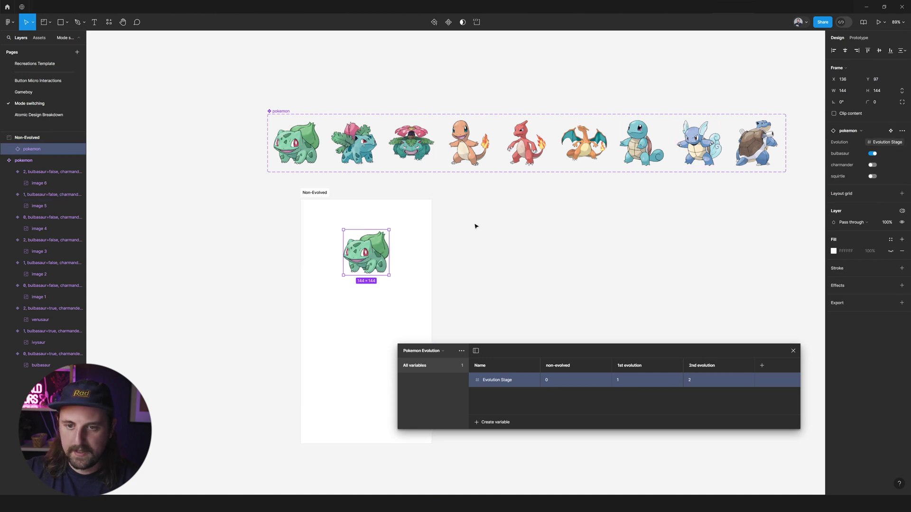
pyautogui.moveTo(368, 257); pyautogui.dragTo(374, 254)
pyautogui.click(419, 154)
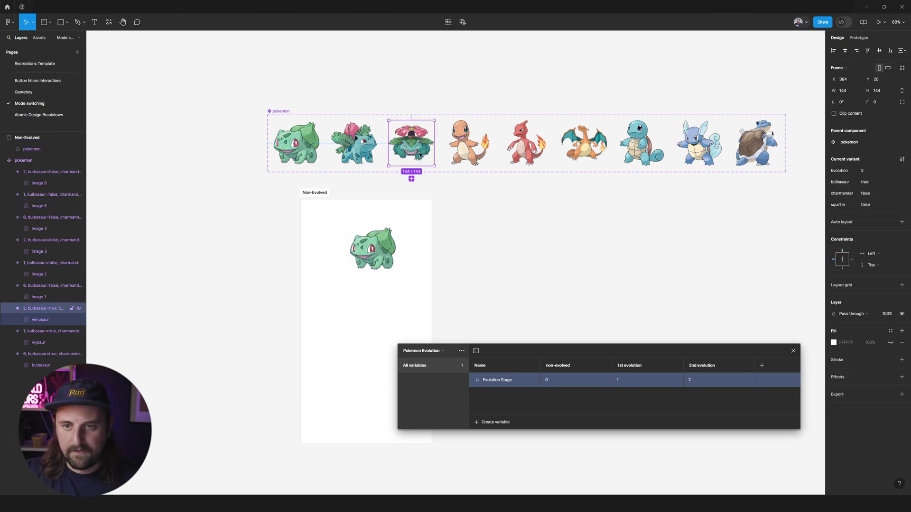
pyautogui.click(370, 259)
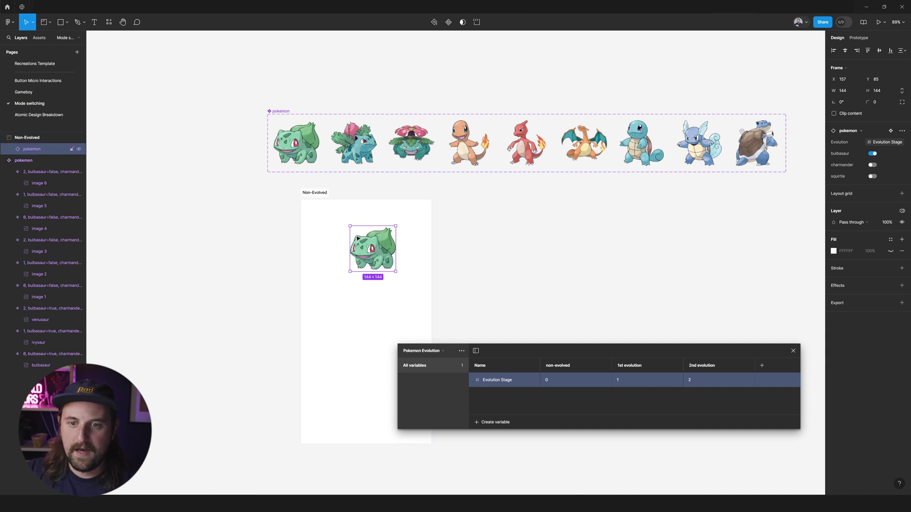
pyautogui.moveTo(372, 248); pyautogui.dragTo(389, 242)
pyautogui.click(313, 193)
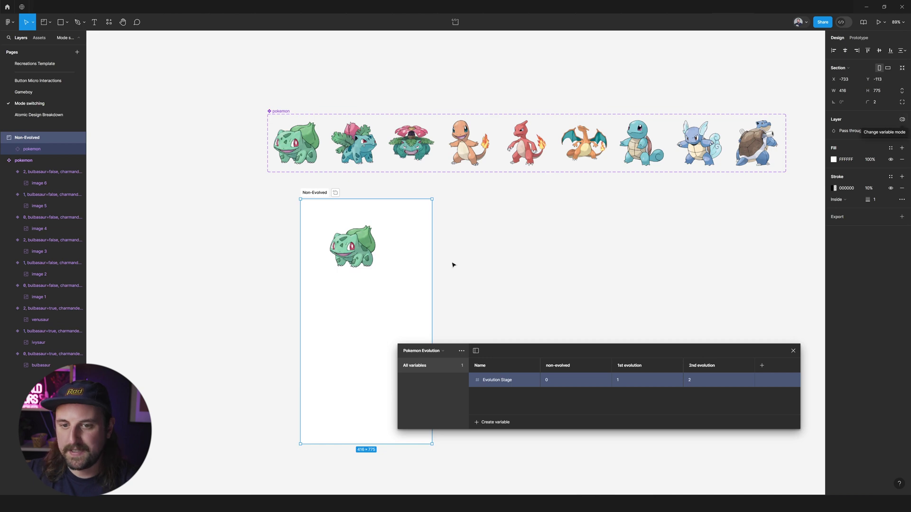
# Detach the Evolution Stage variable from the instance's Evolution property, set the property to 1, and bind it to Evolution Stage again
pyautogui.click(353, 246)
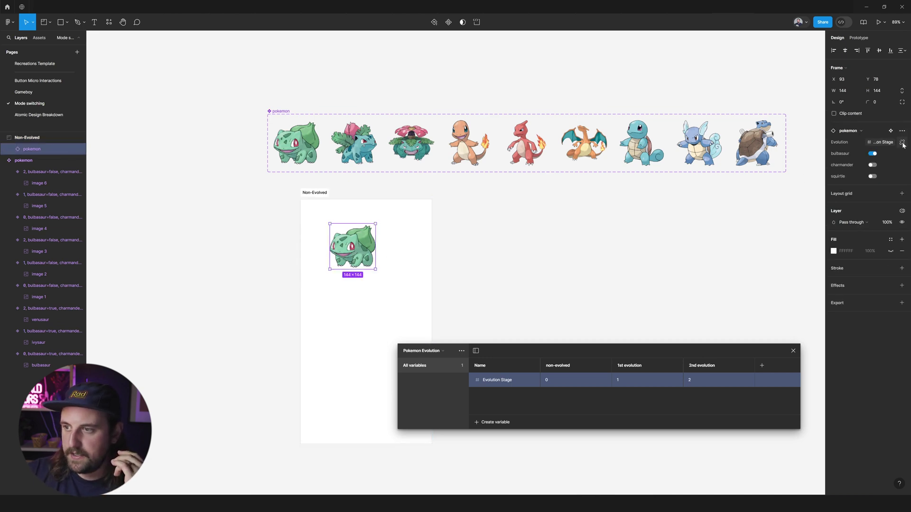
pyautogui.click(876, 142)
pyautogui.click(872, 151)
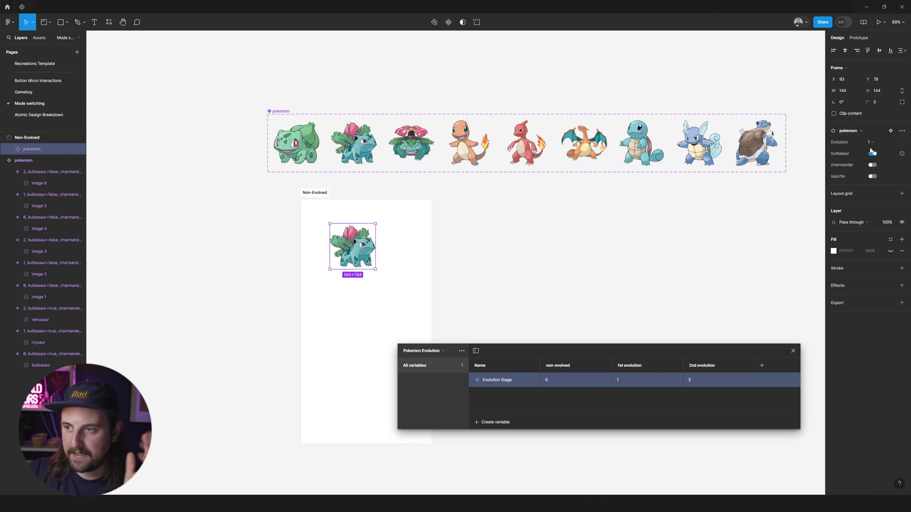
pyautogui.click(319, 194)
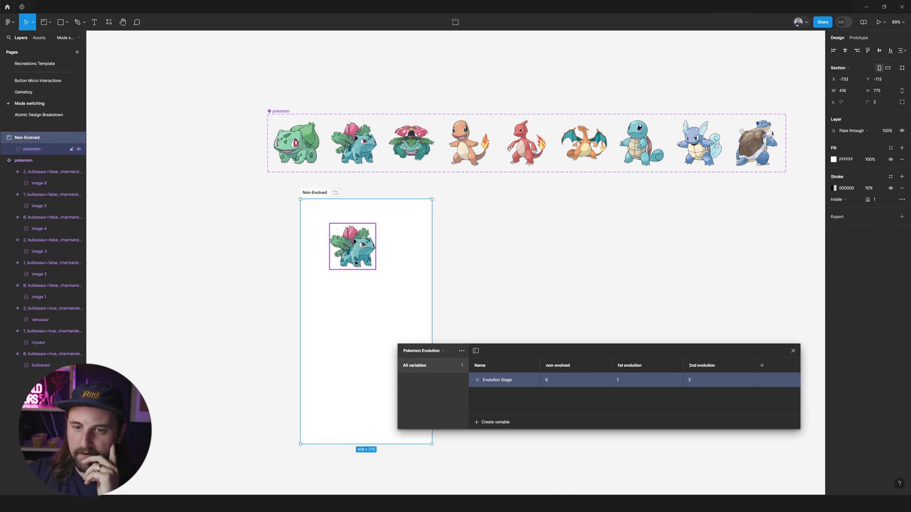
pyautogui.press('Return')
pyautogui.click(902, 143)
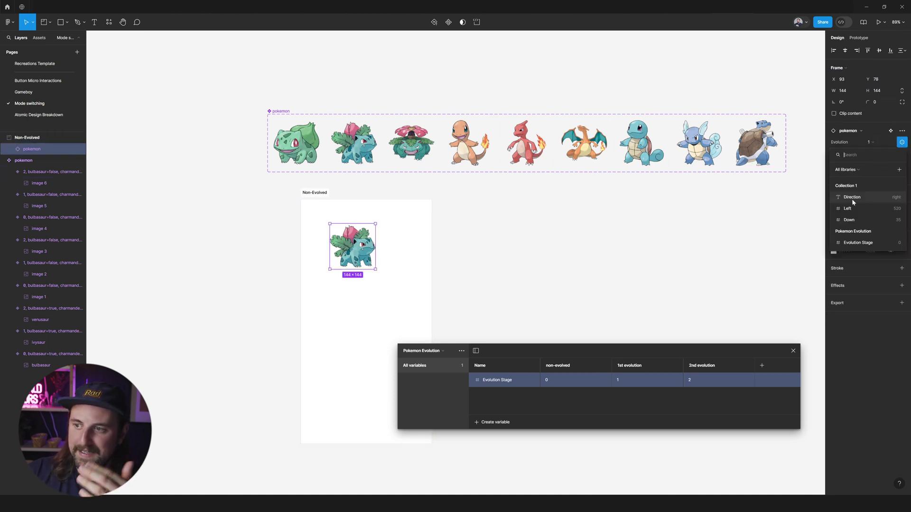
pyautogui.click(847, 246)
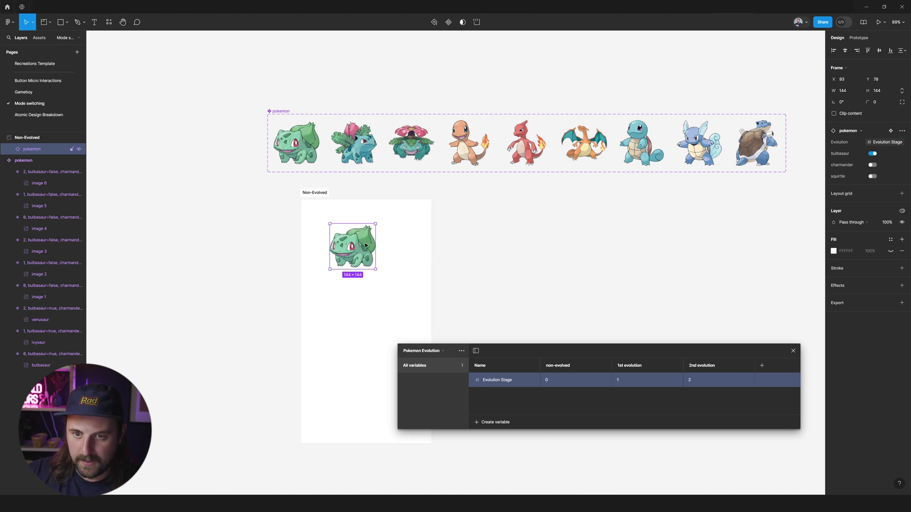
# Move the Bulbasaur instance to X 136, Y 88 within its section and move the Non-Evolved section to X -920, Y -81
pyautogui.moveTo(365, 245)
pyautogui.mouseDown()
pyautogui.moveTo(394, 247)
pyautogui.moveTo(379, 249)
pyautogui.mouseUp()
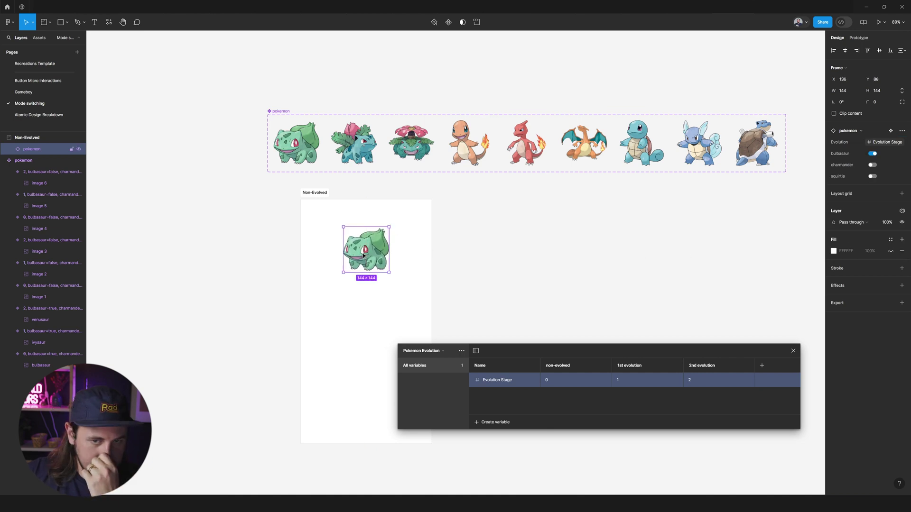
pyautogui.hscroll(1, 484, 245)
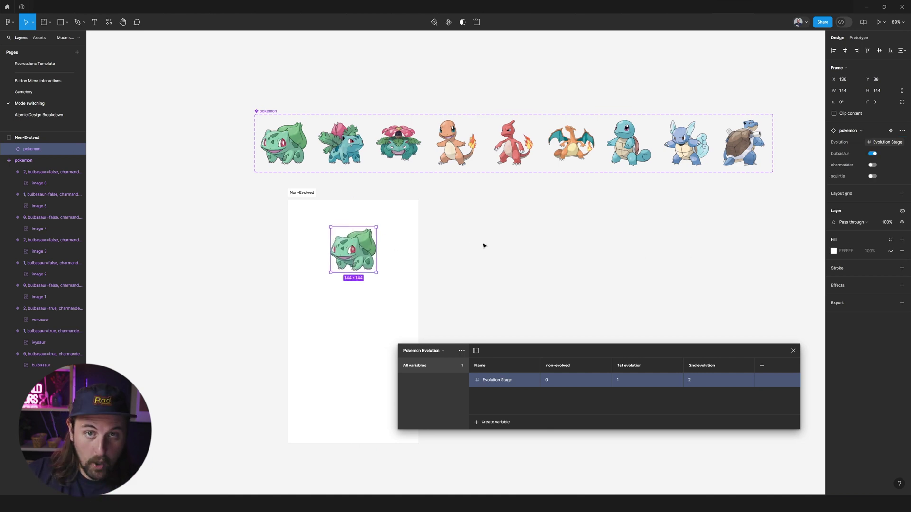
pyautogui.hscroll(-1, 484, 245)
pyautogui.hscroll(2, 484, 245)
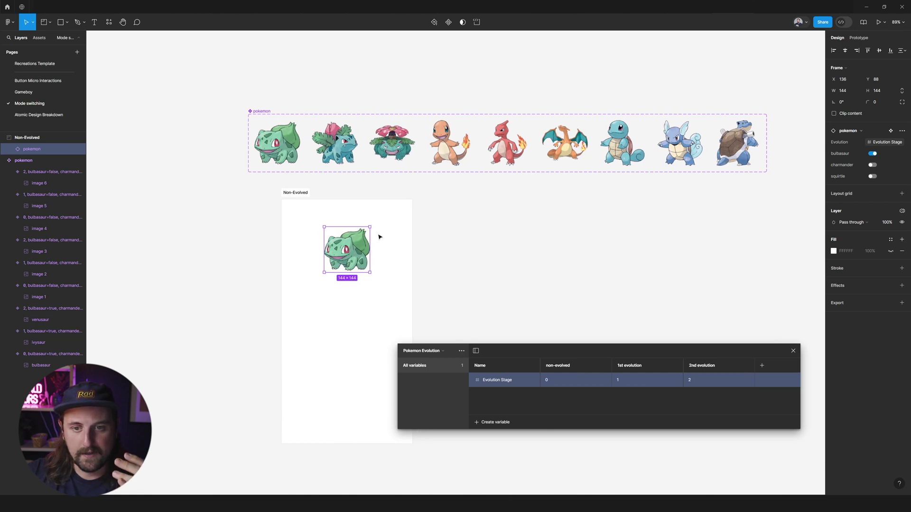
pyautogui.moveTo(276, 192); pyautogui.dragTo(214, 201)
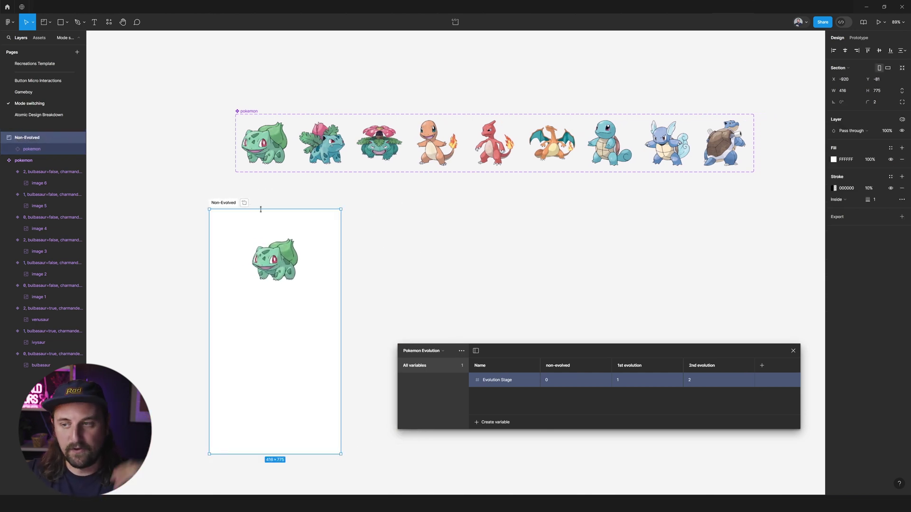
# Set the Non-Evolved section's Pokemon Evolution variable mode to non-evolved
pyautogui.click(901, 120)
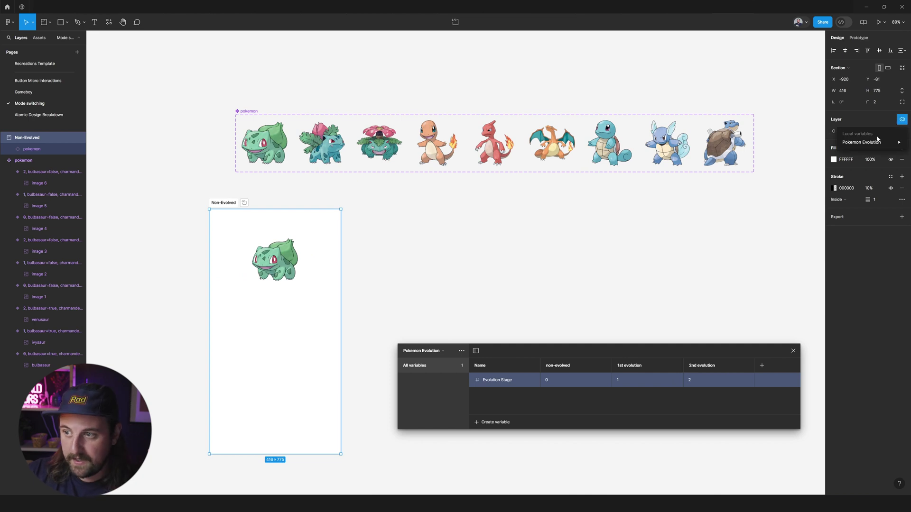
pyautogui.moveTo(871, 143)
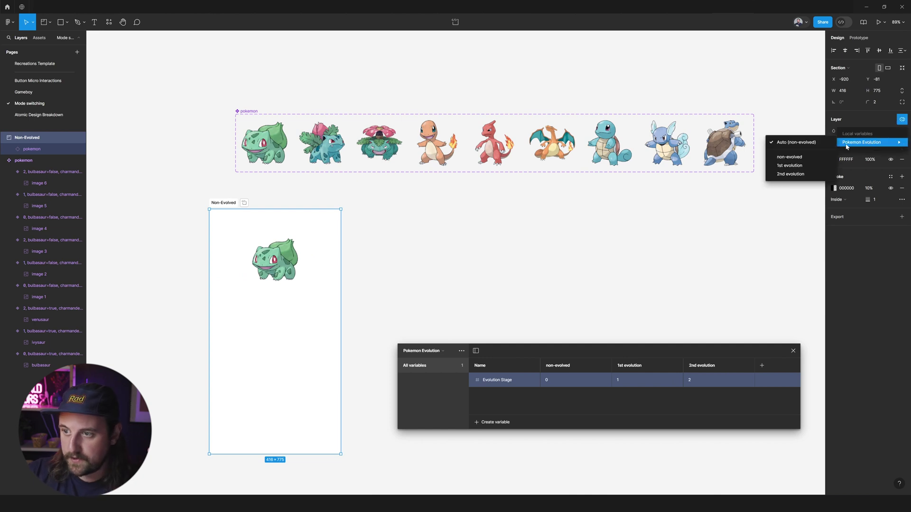
pyautogui.click(795, 157)
# Duplicate the Non-Evolved section to X -454, Y -81 and set the copy's Pokemon Evolution mode to 1st evolution
pyautogui.moveTo(212, 203); pyautogui.dragTo(359, 203)
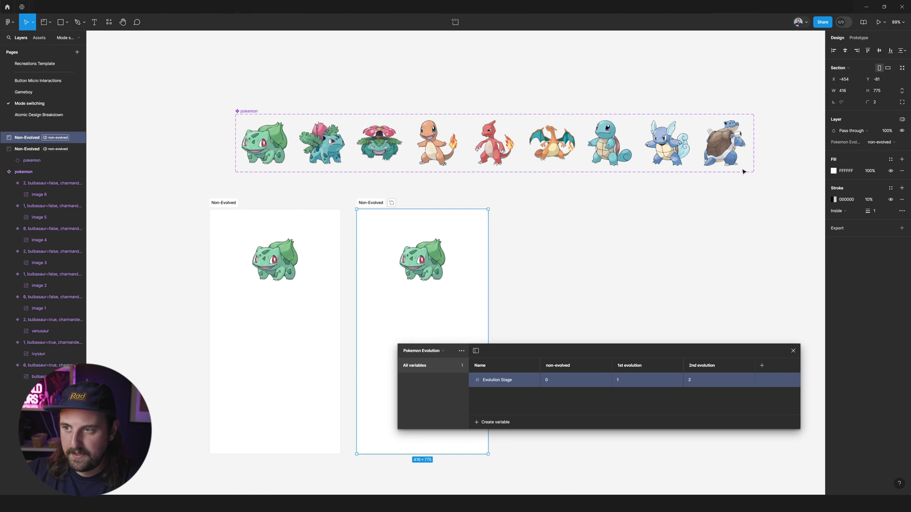
pyautogui.click(901, 120)
pyautogui.moveTo(870, 143)
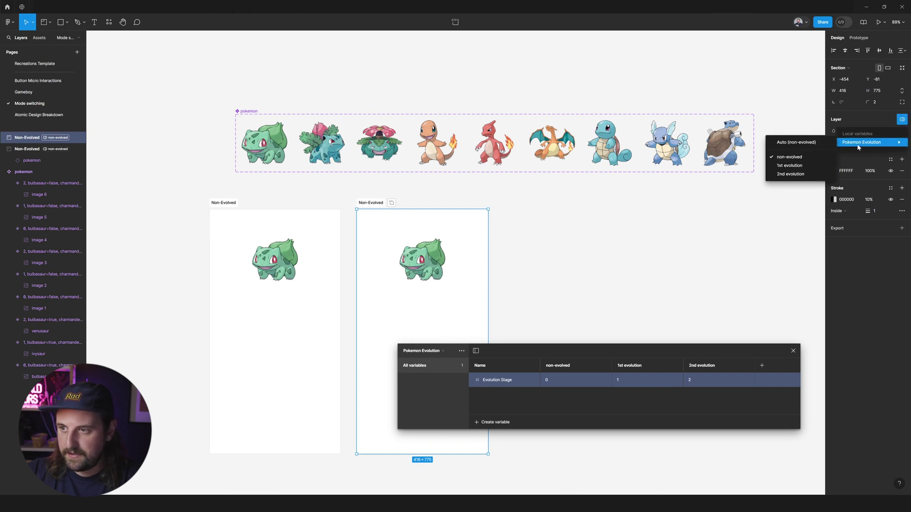
pyautogui.click(784, 166)
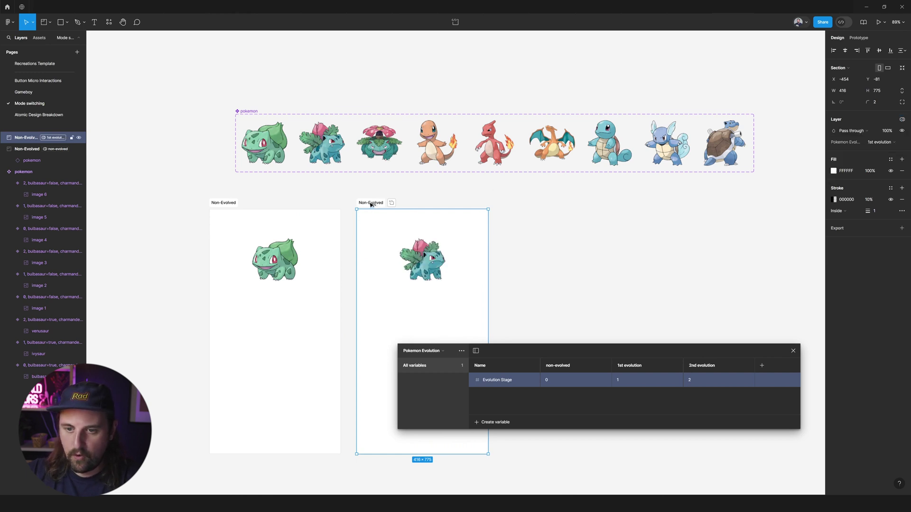
# Duplicate the 1st evolution section to X 12, Y -81 and set the new copy's Pokemon Evolution mode to 2nd evolution
pyautogui.moveTo(370, 204); pyautogui.dragTo(519, 198)
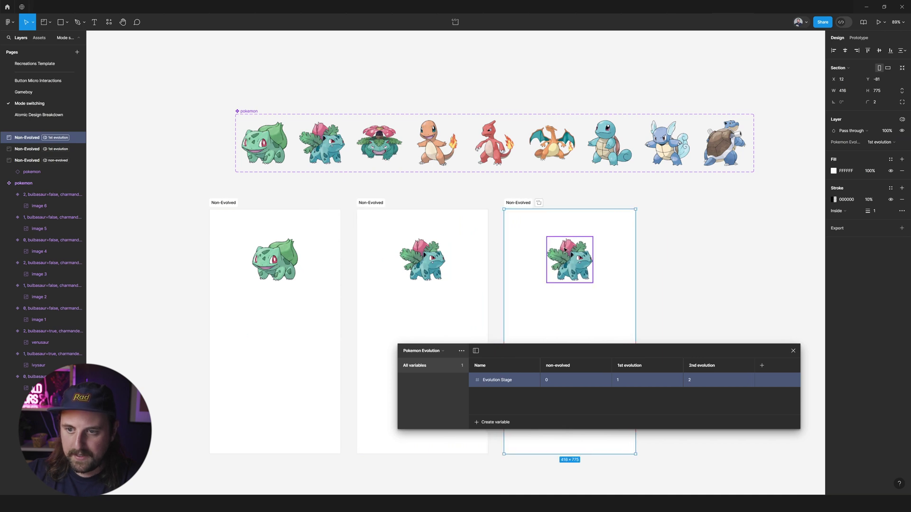
pyautogui.click(880, 142)
pyautogui.click(863, 151)
pyautogui.click(665, 232)
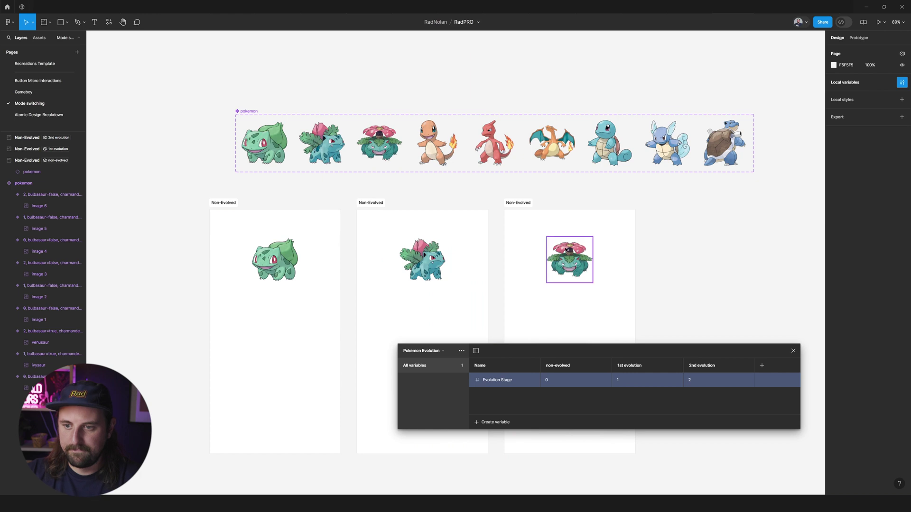
# Delete the Venusaur and Ivysaur instances from the two duplicated sections
pyautogui.click(569, 260)
pyautogui.press('Delete')
pyautogui.click(411, 259)
pyautogui.press('Delete')
# Move the Bulbasaur instance to X 161, Y 93 in the first section and duplicate it below at X 161, Y 288
pyautogui.scroll(-3, 333, 258)
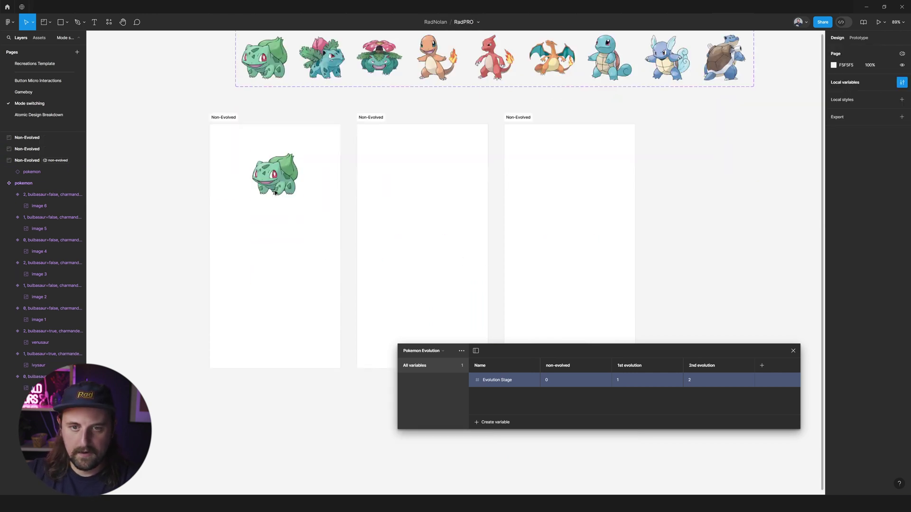
pyautogui.click(269, 180)
pyautogui.moveTo(268, 180)
pyautogui.mouseDown()
pyautogui.moveTo(532, 177)
pyautogui.moveTo(439, 187)
pyautogui.moveTo(278, 183)
pyautogui.moveTo(526, 179)
pyautogui.moveTo(281, 191)
pyautogui.moveTo(414, 191)
pyautogui.moveTo(281, 180)
pyautogui.mouseUp()
pyautogui.scroll(1, 293, 183)
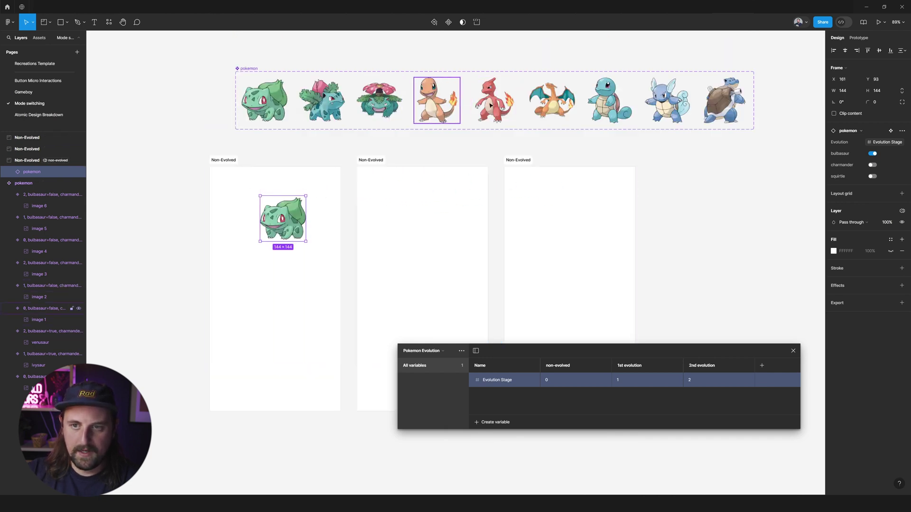
pyautogui.scroll(-1, 311, 193)
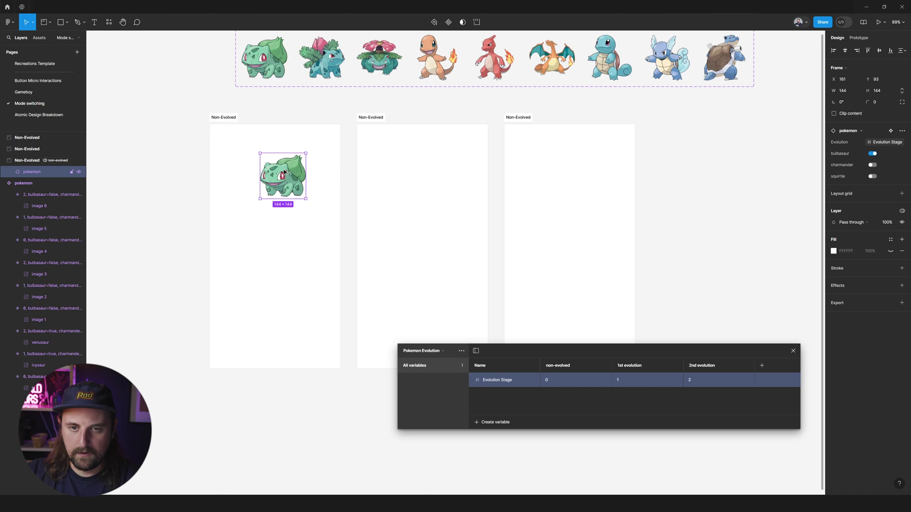
pyautogui.moveTo(284, 172); pyautogui.dragTo(285, 234)
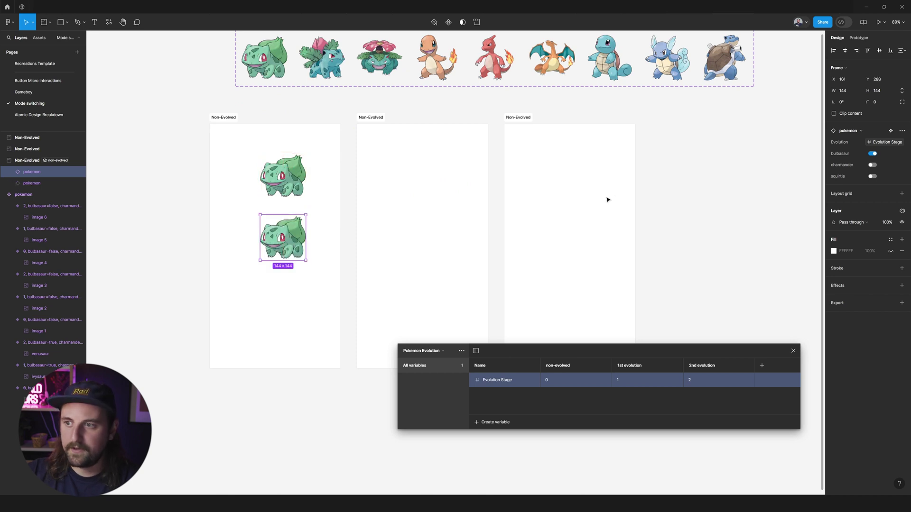
# Switch the lower Bulbasaur copy to charmander, duplicate it below at X 161, Y 509 and switch that duplicate to squirtle
pyautogui.click(873, 165)
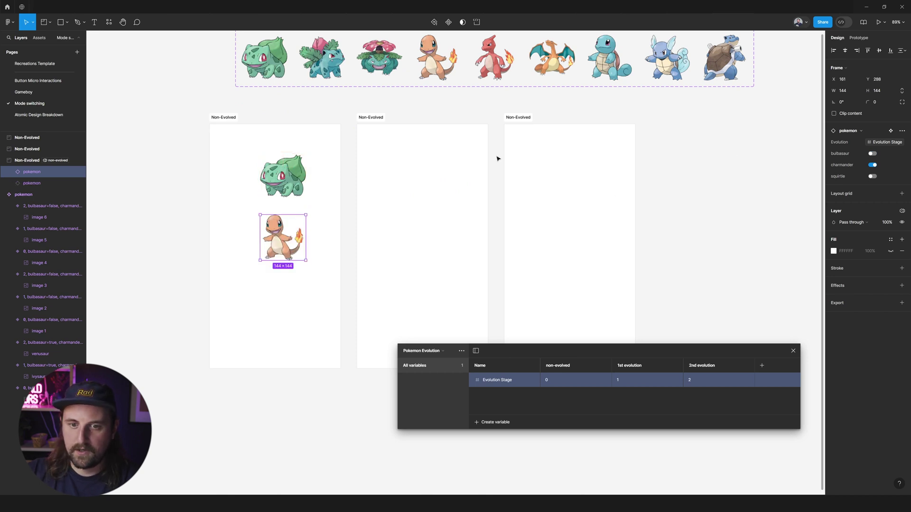
pyautogui.moveTo(281, 244); pyautogui.dragTo(282, 314)
pyautogui.click(873, 177)
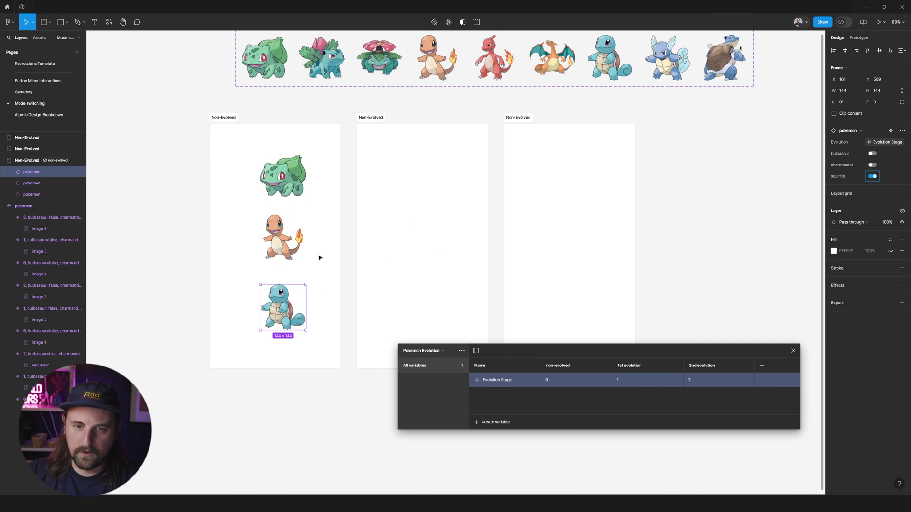
# Tidy the three pokemon instances to an even 64 spacing and move them into the 1st evolution section at X 129
pyautogui.keyDown('shift'); pyautogui.click(283, 237); pyautogui.keyUp('shift')
pyautogui.keyDown('shift'); pyautogui.click(283, 176); pyautogui.keyUp('shift')
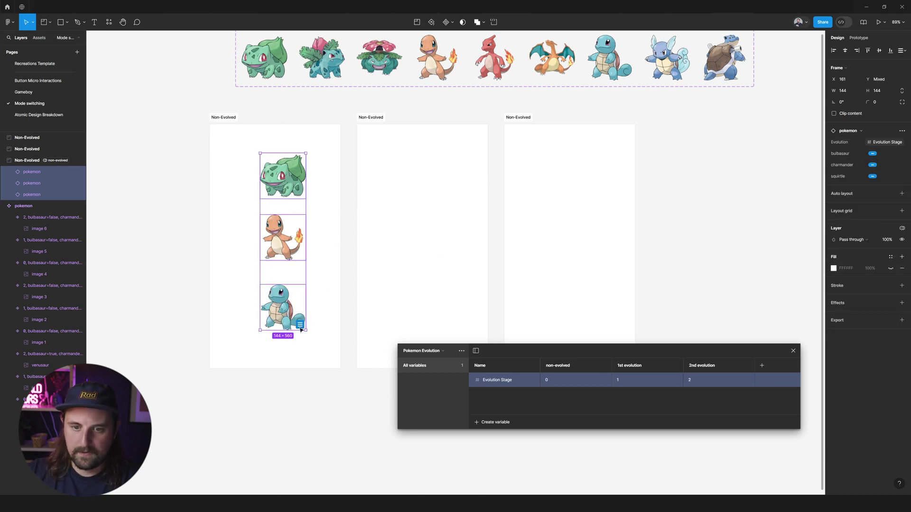
pyautogui.click(299, 324)
pyautogui.moveTo(287, 194); pyautogui.dragTo(428, 189)
pyautogui.hotkey('alt', 'space')
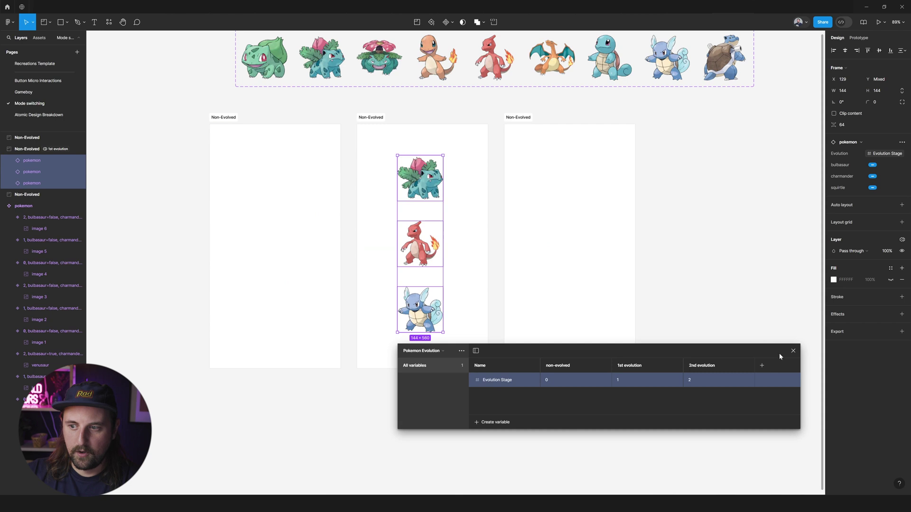
# Close the variables table and reposition the three instances inside the 1st evolution section at X 128
pyautogui.click(793, 351)
pyautogui.scroll(5, 418, 244)
pyautogui.scroll(-1, 417, 245)
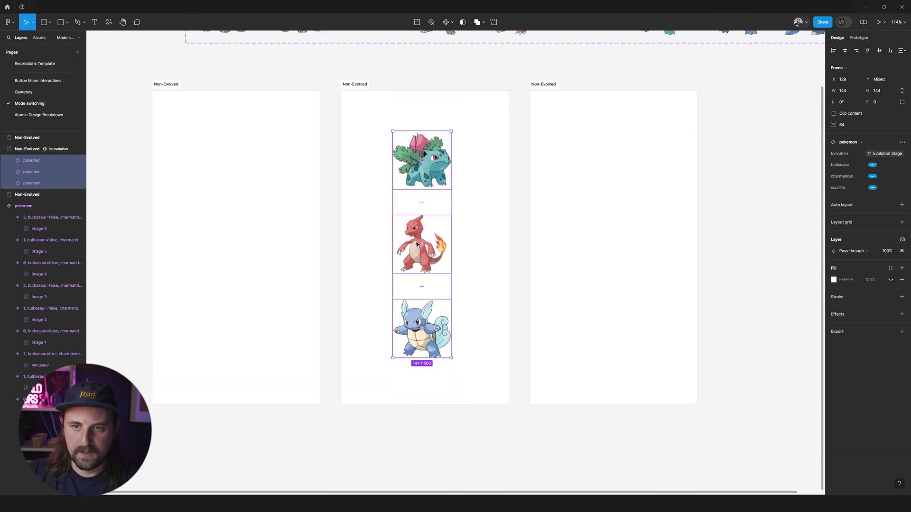
pyautogui.hscroll(-1, 425, 242)
pyautogui.scroll(1, 432, 239)
pyautogui.hscroll(-2, 439, 239)
pyautogui.hscroll(2, 438, 238)
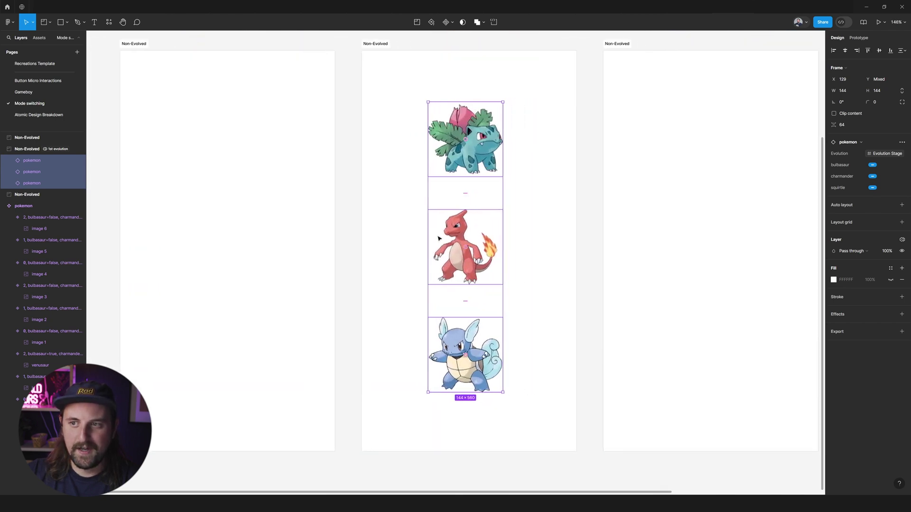
pyautogui.moveTo(472, 134); pyautogui.dragTo(462, 205)
pyautogui.scroll(-3, 463, 206)
pyautogui.scroll(1, 463, 206)
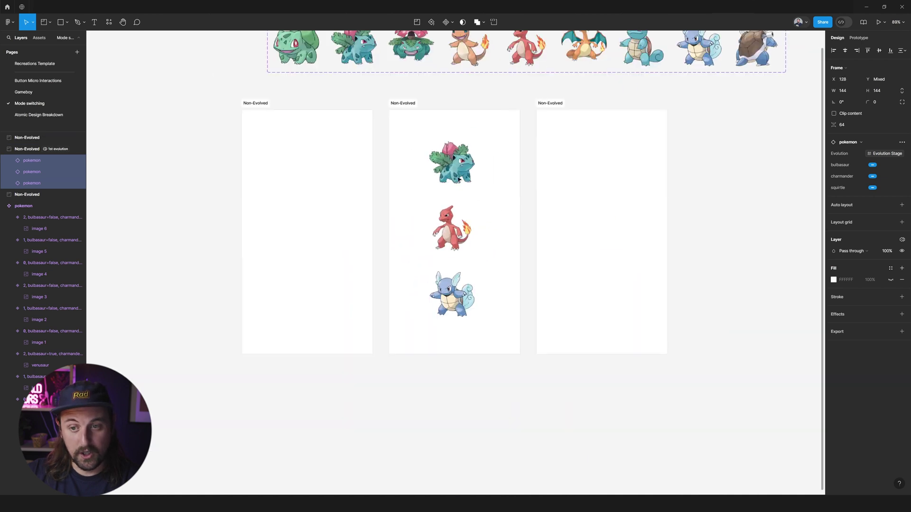
# Move the three instances out of the 1st evolution section onto the canvas beside the third section, starting at X 502, Y -27
pyautogui.click(721, 162)
pyautogui.moveTo(737, 85); pyautogui.dragTo(217, 400)
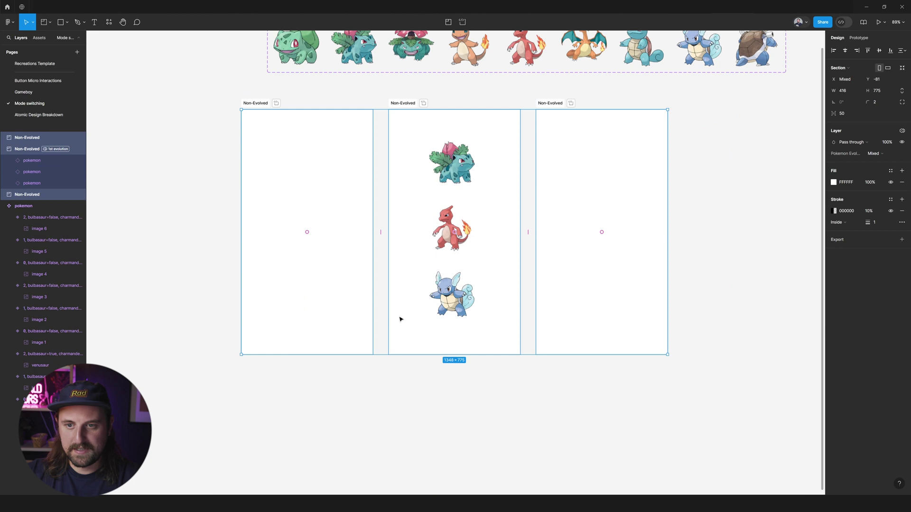
pyautogui.click(515, 172)
pyautogui.moveTo(508, 88); pyautogui.dragTo(418, 344)
pyautogui.moveTo(466, 159); pyautogui.dragTo(729, 146)
pyautogui.hscroll(5, 679, 207)
pyautogui.click(678, 205)
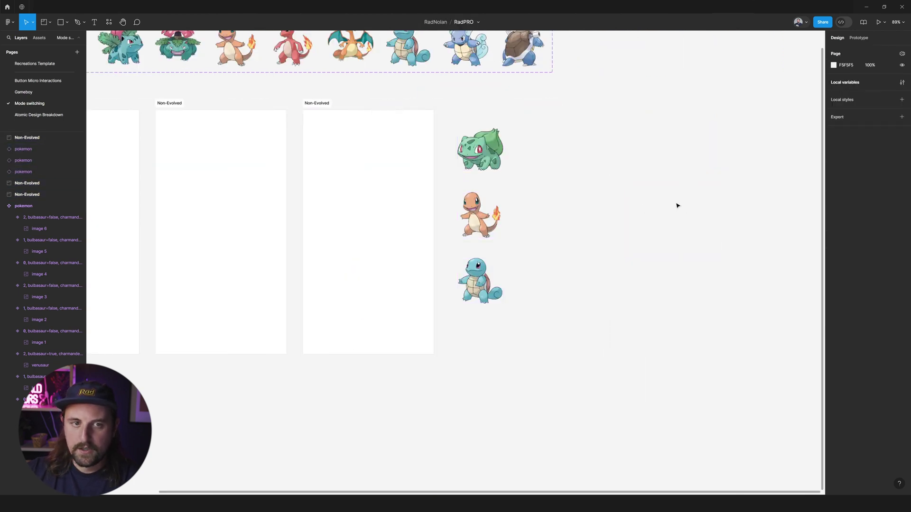
# Switch the page's Pokemon Evolution mode to 1st evolution and after that to 2nd evolution
pyautogui.scroll(2, 679, 205)
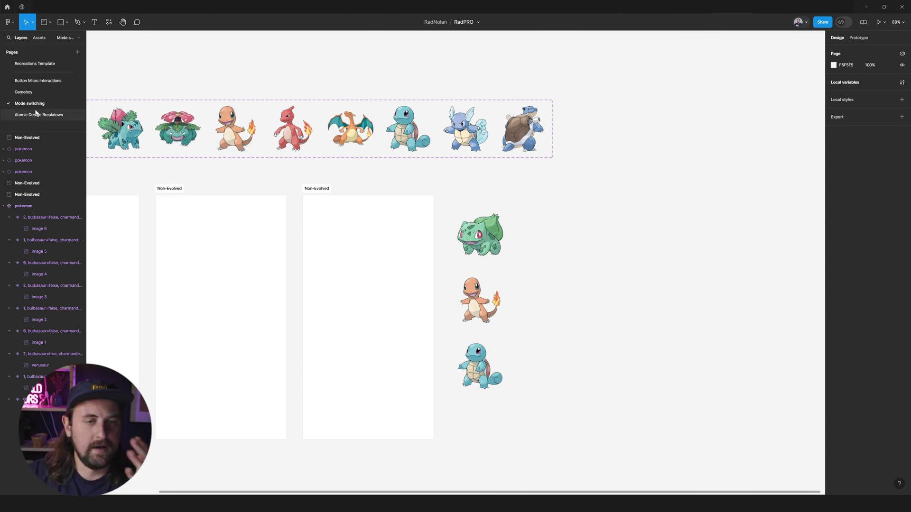
pyautogui.hscroll(-3, 465, 201)
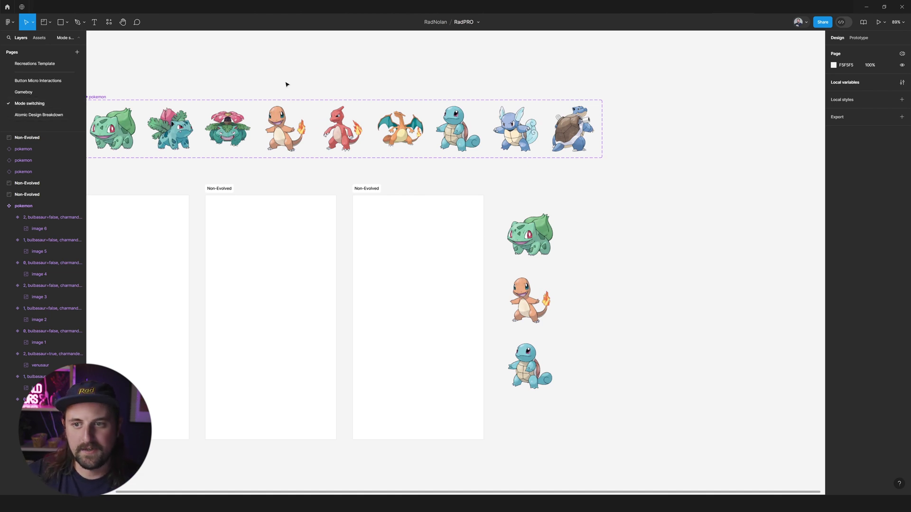
pyautogui.hscroll(-3, 288, 85)
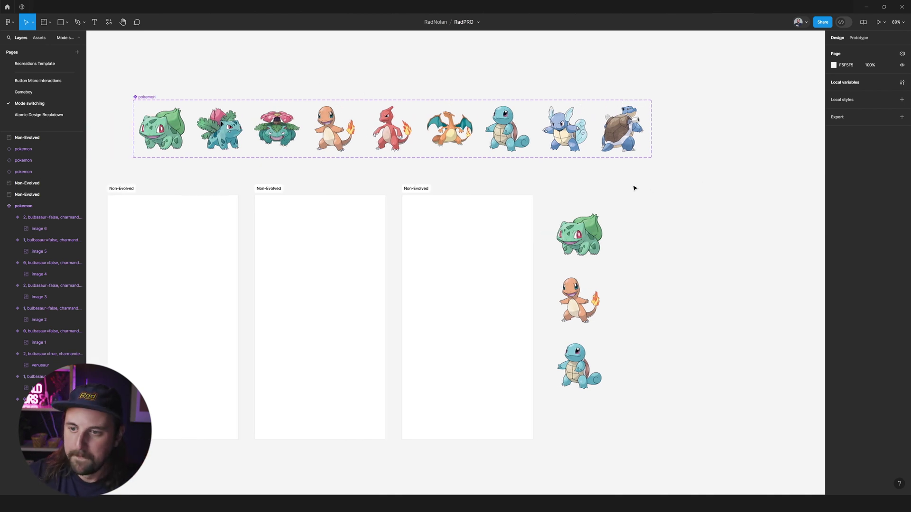
pyautogui.hscroll(4, 633, 171)
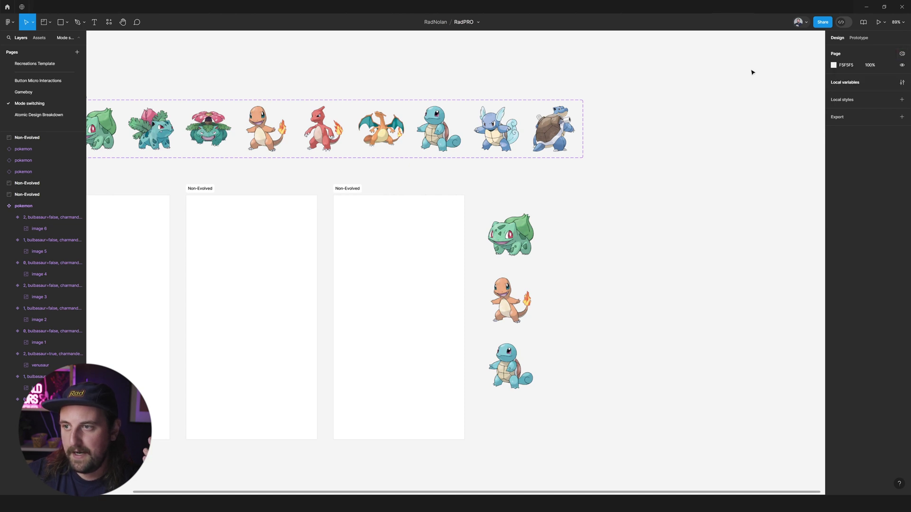
pyautogui.click(511, 234)
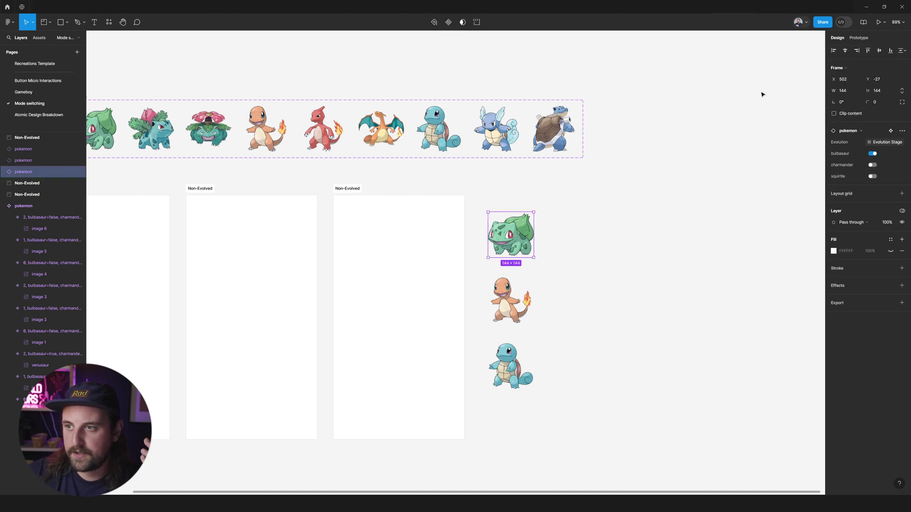
pyautogui.click(638, 204)
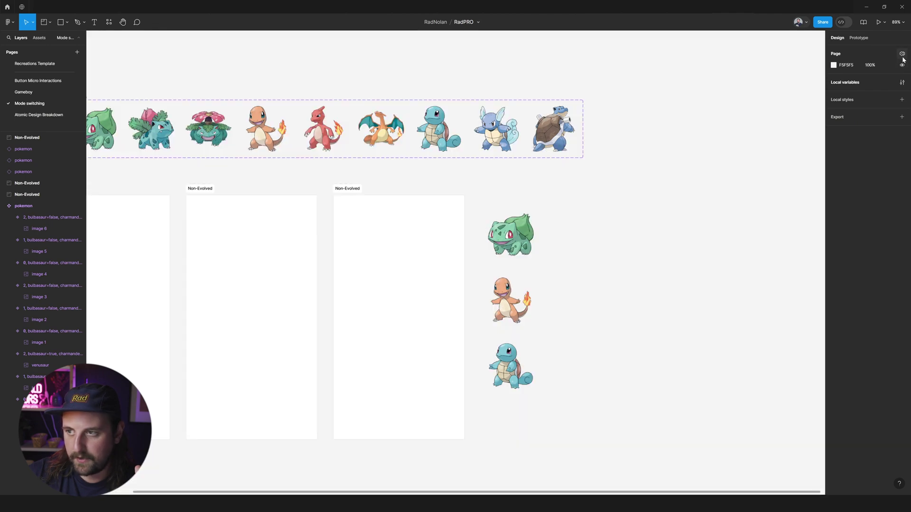
pyautogui.click(902, 55)
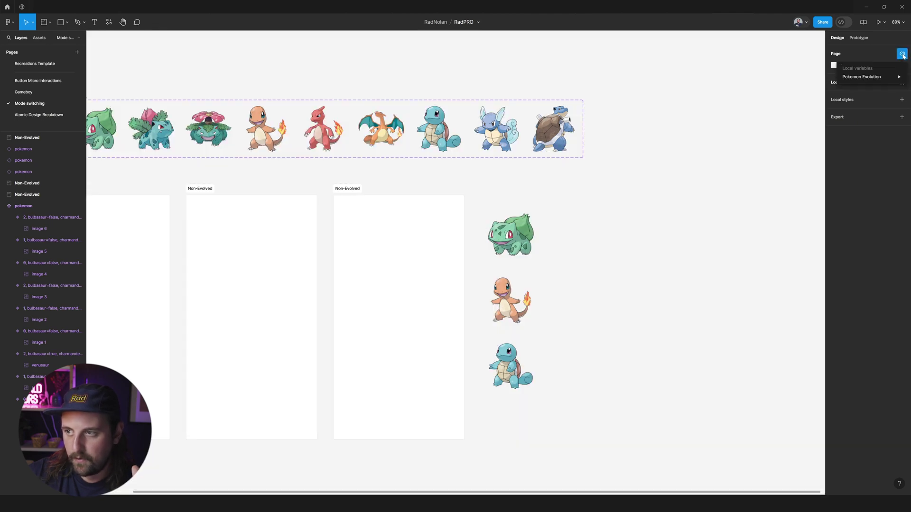
pyautogui.moveTo(863, 76)
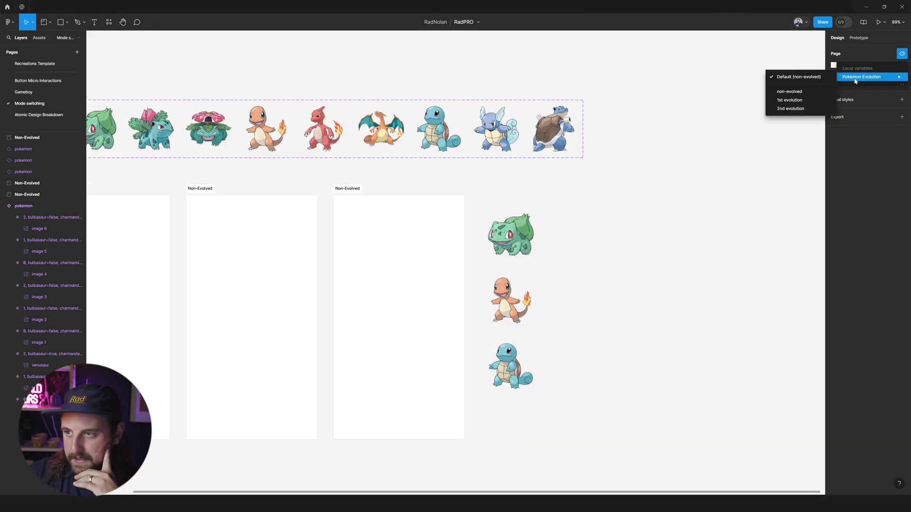
pyautogui.click(785, 101)
pyautogui.click(903, 54)
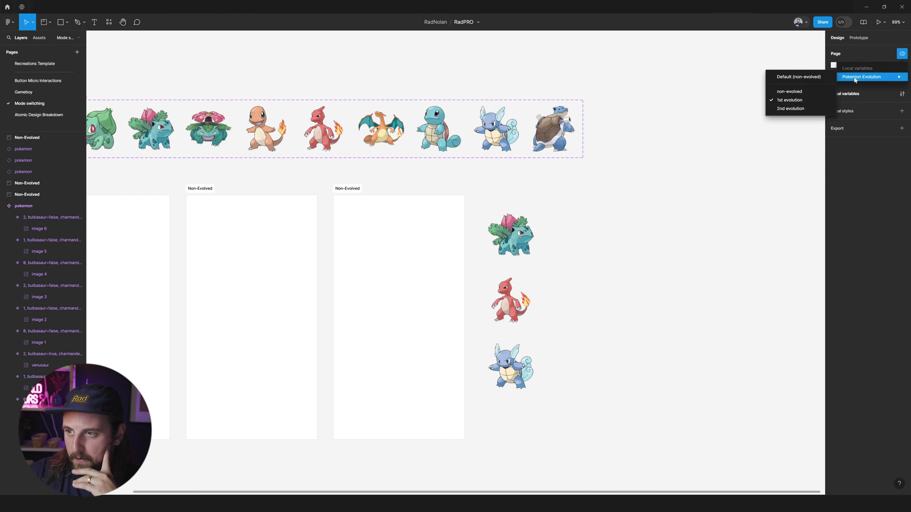
pyautogui.click(791, 109)
# Move the three loose instances across the third section and back out onto the canvas beside it
pyautogui.moveTo(583, 186); pyautogui.dragTo(460, 408)
pyautogui.scroll(-2, 461, 408)
pyautogui.click(635, 201)
pyautogui.moveTo(604, 336); pyautogui.dragTo(711, 152)
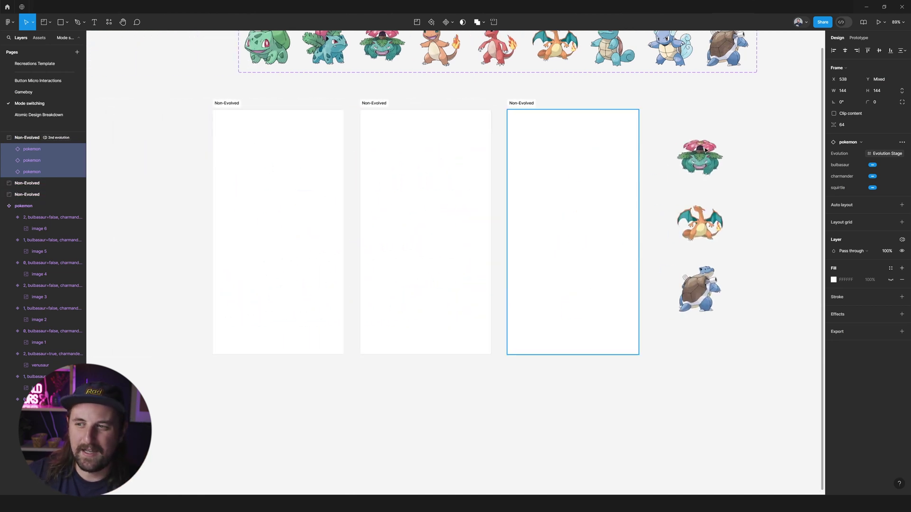
# Return the page's Pokemon Evolution mode to Default (non-evolved)
pyautogui.click(749, 116)
pyautogui.click(902, 54)
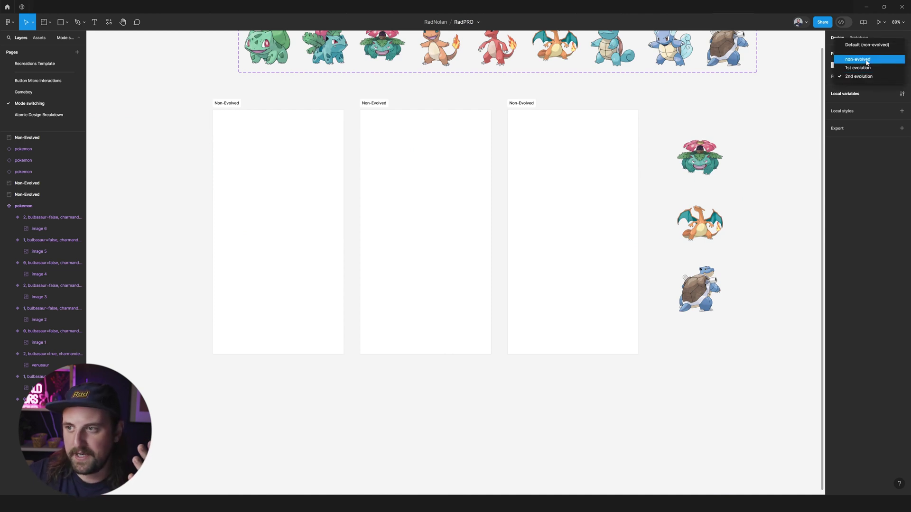
pyautogui.click(865, 65)
pyautogui.click(876, 76)
pyautogui.click(882, 62)
pyautogui.hscroll(2, 758, 148)
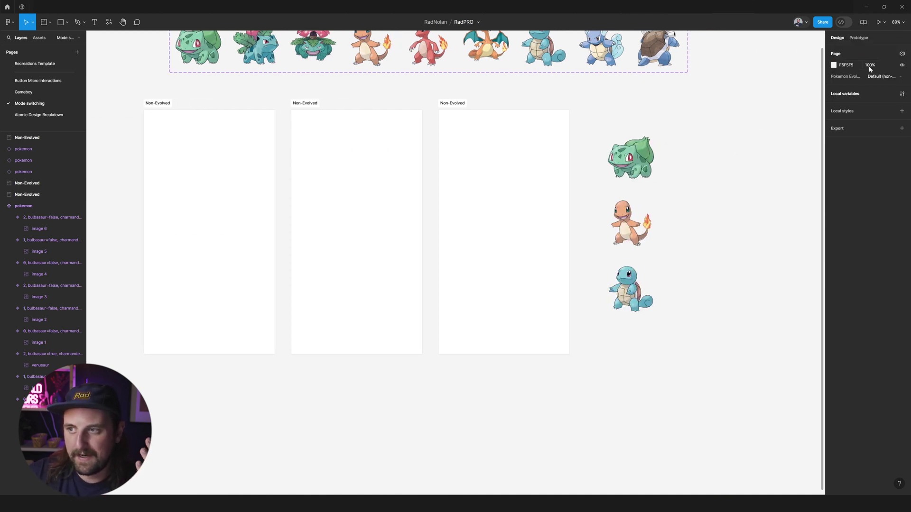
pyautogui.click(870, 77)
pyautogui.click(863, 77)
# Move the three instances into the 2nd evolution section at X 42
pyautogui.moveTo(698, 118); pyautogui.dragTo(590, 332)
pyautogui.moveTo(611, 174); pyautogui.dragTo(452, 178)
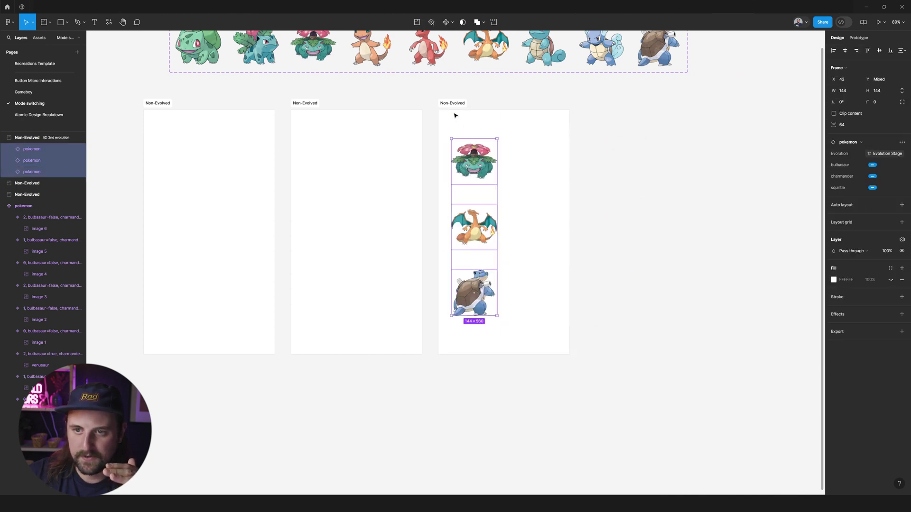
pyautogui.press('Escape')
pyautogui.hscroll(3, 586, 169)
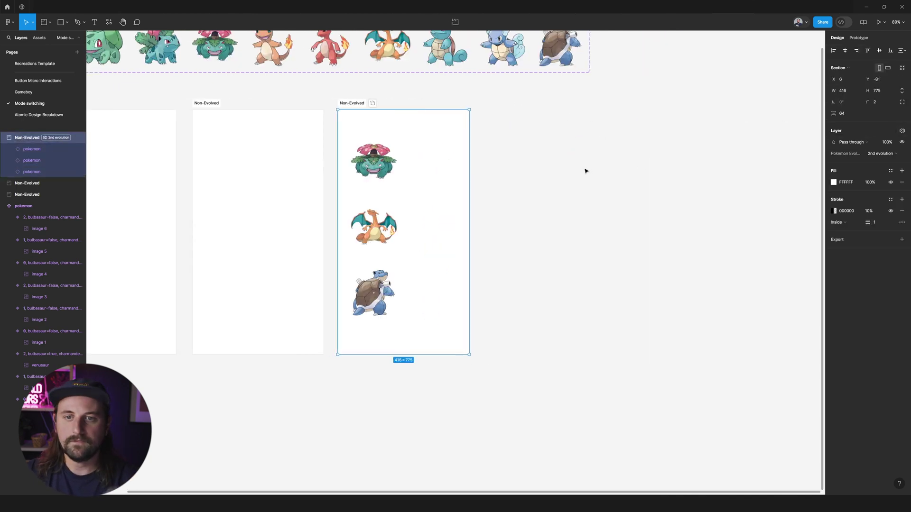
pyautogui.click(527, 171)
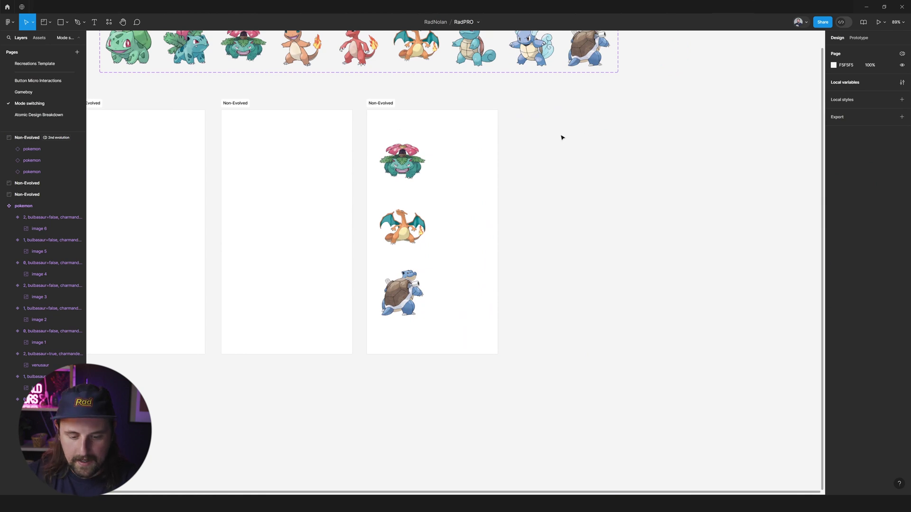
# Draw a frame about 336 × 658 at X 513, Y -81 beside the third section and move the three instances into it
pyautogui.press('f')
pyautogui.moveTo(526, 110); pyautogui.dragTo(633, 318)
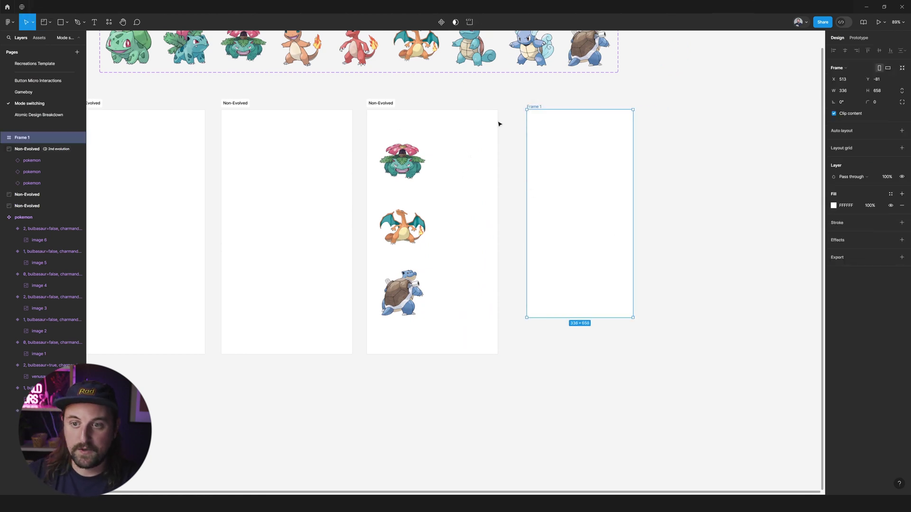
pyautogui.moveTo(498, 124); pyautogui.dragTo(409, 324)
pyautogui.moveTo(403, 167); pyautogui.dragTo(581, 151)
pyautogui.click(659, 142)
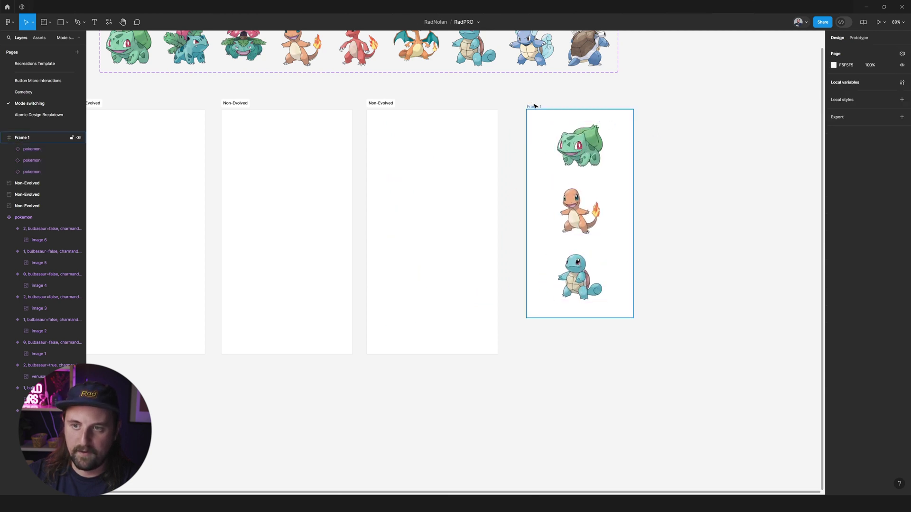
# Move the new frame to X 596, Y -38 and switch its Pokemon Evolution mode to 1st evolution, finally to 2nd evolution
pyautogui.moveTo(534, 106); pyautogui.dragTo(561, 119)
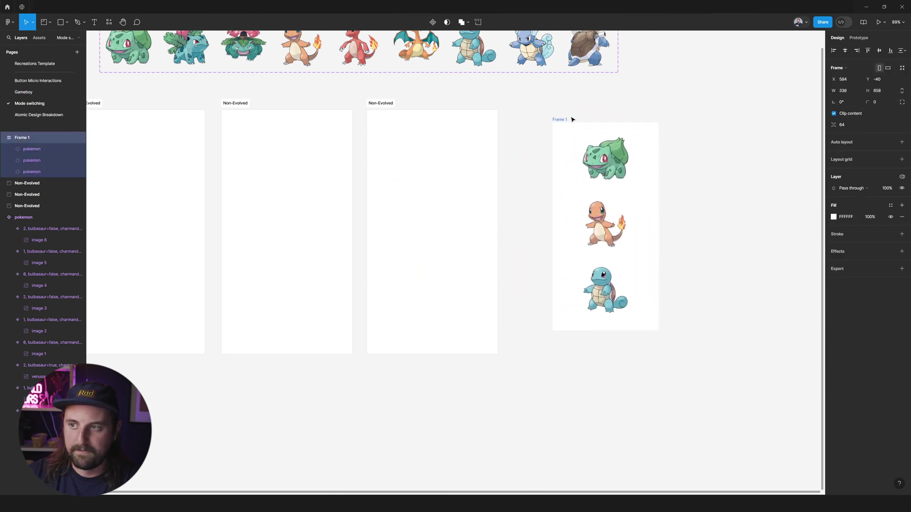
pyautogui.click(899, 179)
pyautogui.click(805, 224)
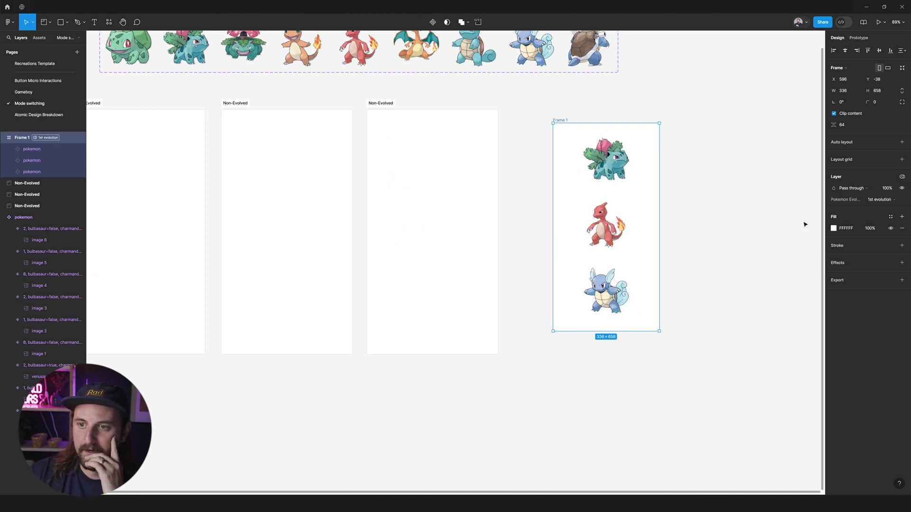
pyautogui.click(881, 199)
pyautogui.click(863, 209)
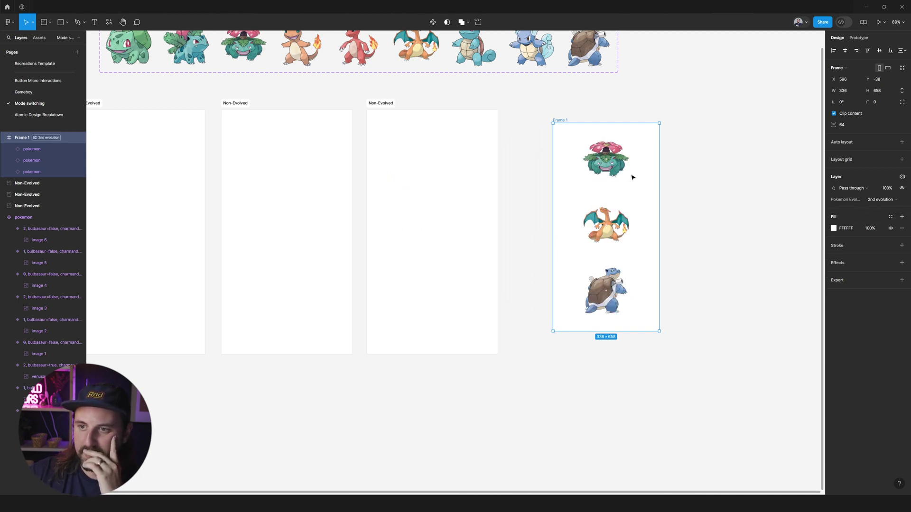
# Set the frame's Pokemon Evolution mode to Auto (non-evolved) and place the frame beside the third section
pyautogui.moveTo(561, 121); pyautogui.dragTo(645, 127)
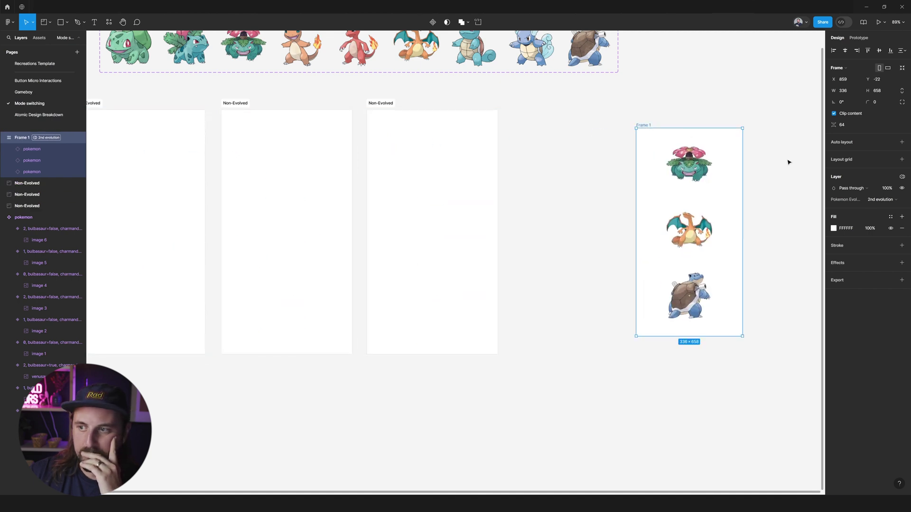
pyautogui.click(891, 199)
pyautogui.click(864, 167)
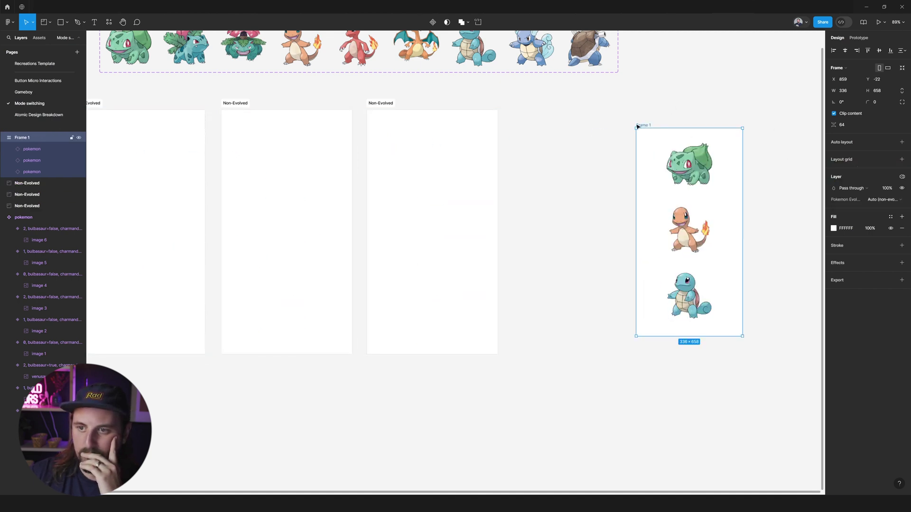
pyautogui.moveTo(638, 126); pyautogui.dragTo(540, 133)
# Move the pokemon component set to X -920, Y -382, aligned with the first section's edge
pyautogui.click(377, 105)
pyautogui.scroll(-1, 487, 126)
pyautogui.scroll(3, 489, 126)
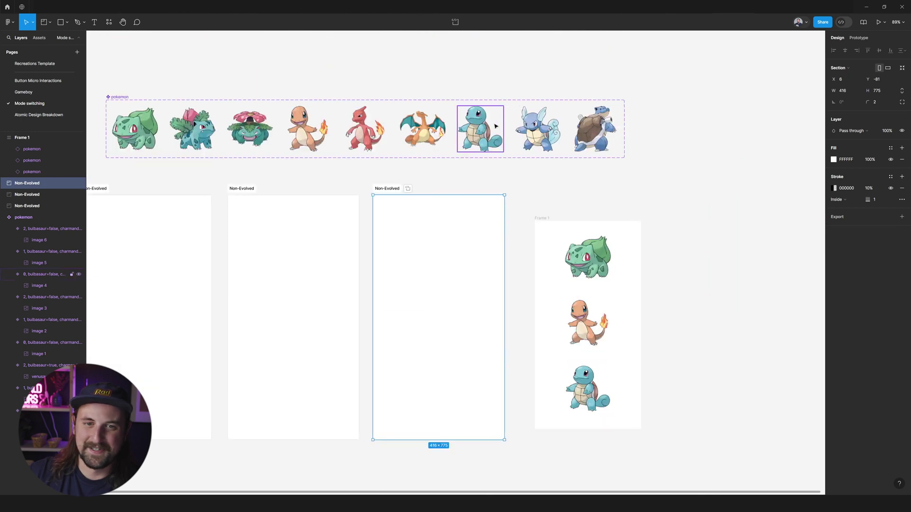
pyautogui.hscroll(-6, 496, 126)
pyautogui.hscroll(3, 546, 128)
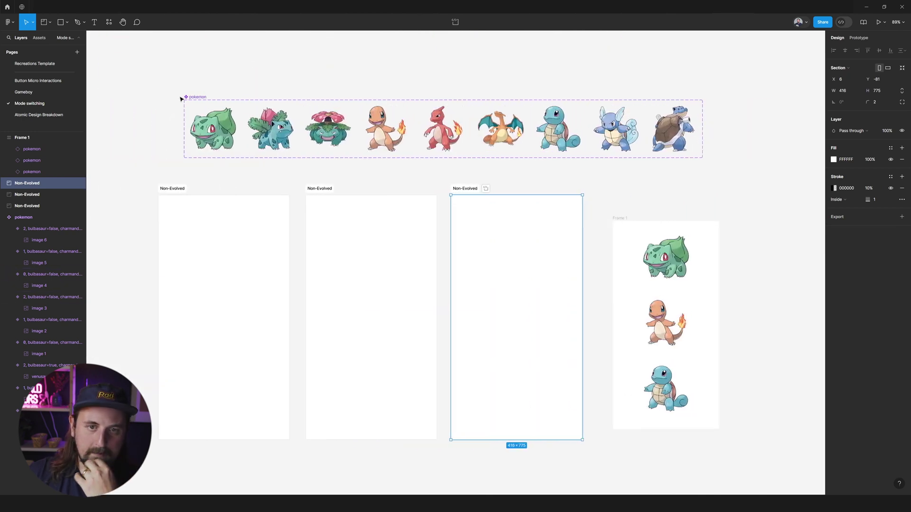
pyautogui.moveTo(189, 97); pyautogui.dragTo(163, 95)
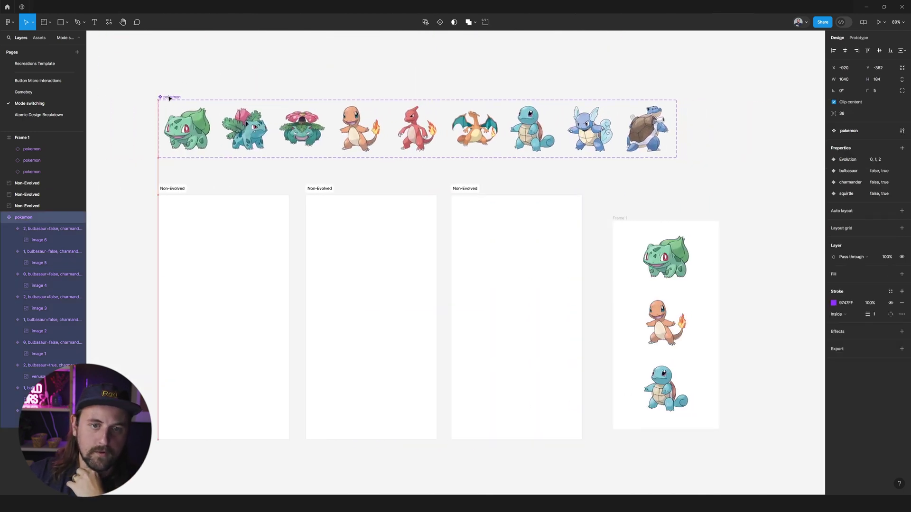
pyautogui.click(561, 163)
pyautogui.scroll(1, 615, 190)
pyautogui.scroll(-3, 624, 189)
pyautogui.hscroll(2, 624, 192)
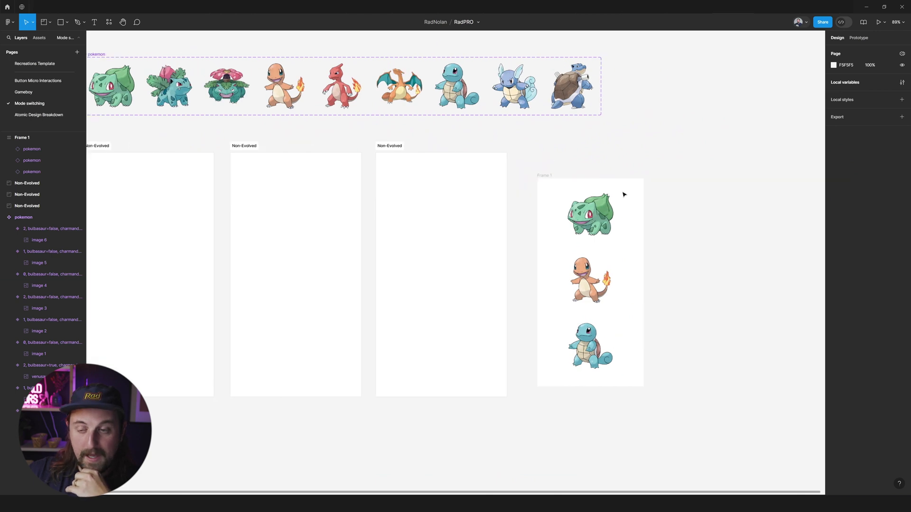
# Add a prototype flow starting point to the frame containing the three pokemon instances, keeping its default name
pyautogui.hscroll(7, 612, 196)
pyautogui.hscroll(-4, 569, 192)
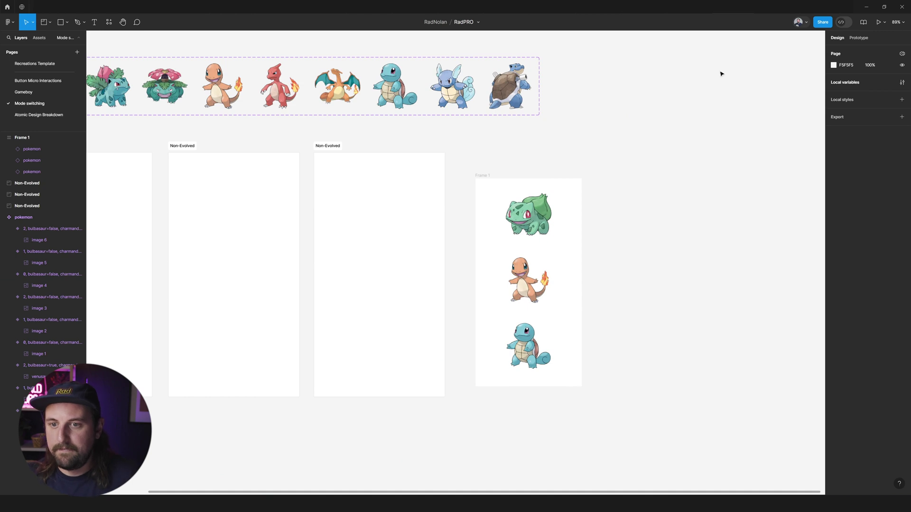
pyautogui.click(486, 175)
pyautogui.press('r')
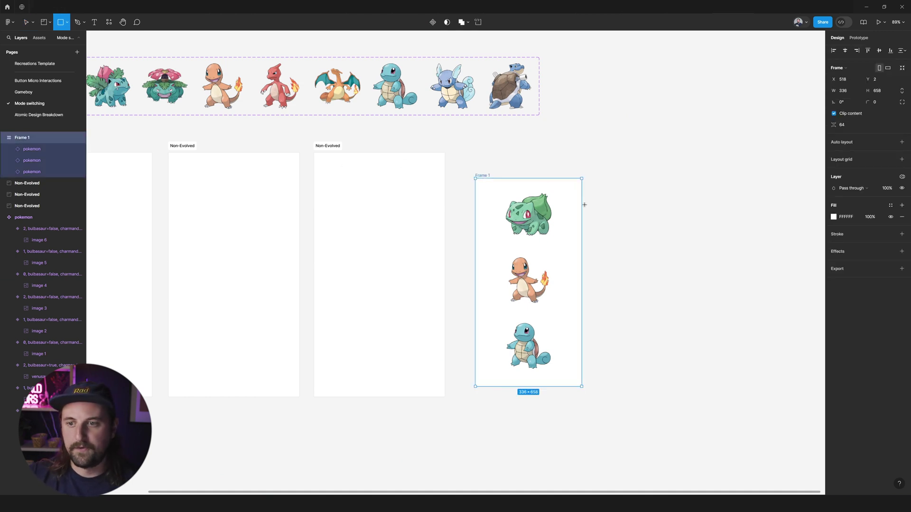
pyautogui.hotkey('shift', 'e')
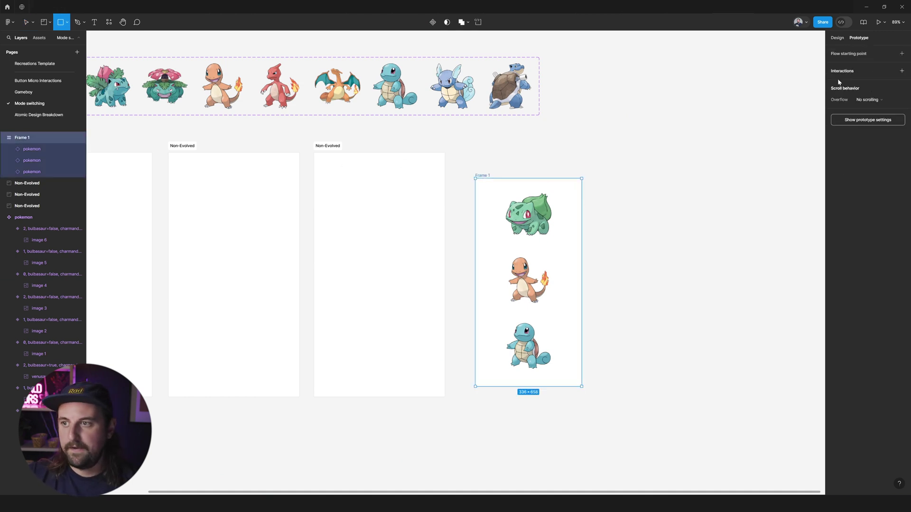
pyautogui.click(902, 53)
pyautogui.hscroll(3, 575, 238)
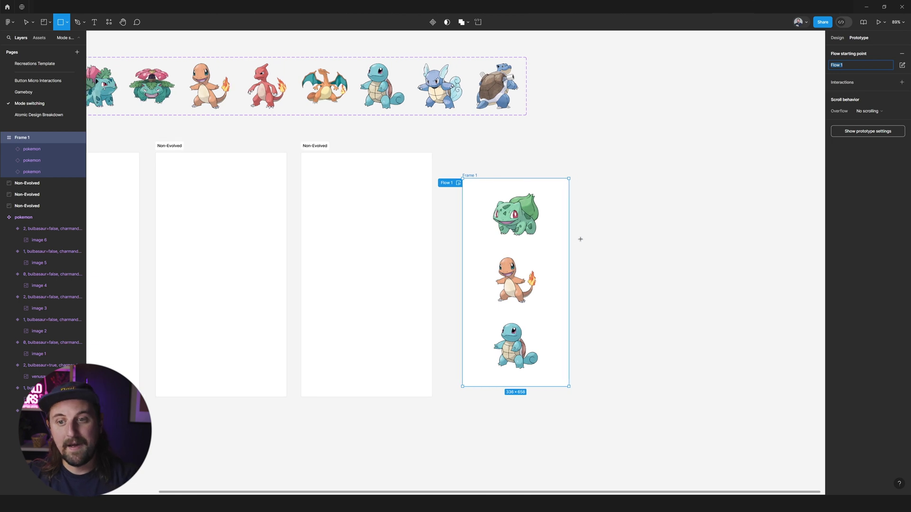
pyautogui.hscroll(2, 581, 241)
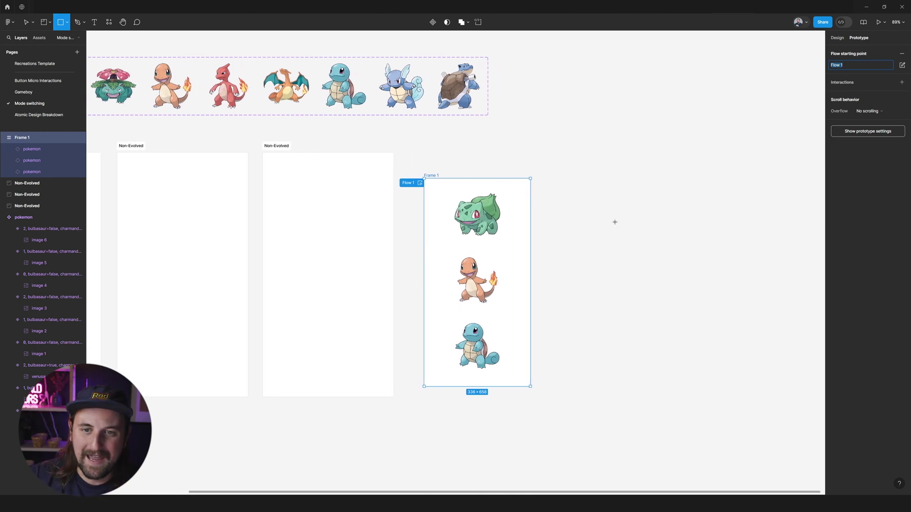
pyautogui.hscroll(2, 609, 221)
pyautogui.scroll(-3, 582, 279)
pyautogui.hscroll(1, 597, 280)
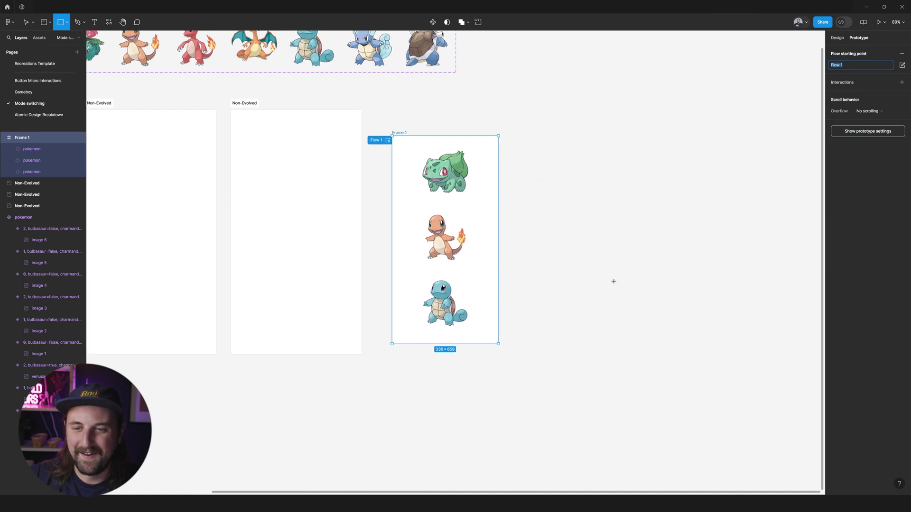
pyautogui.write('No')
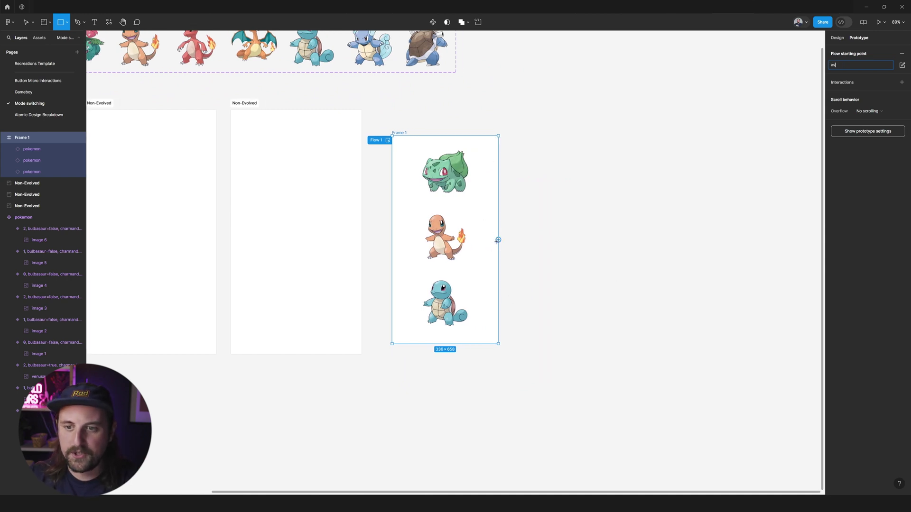
pyautogui.press('Escape')
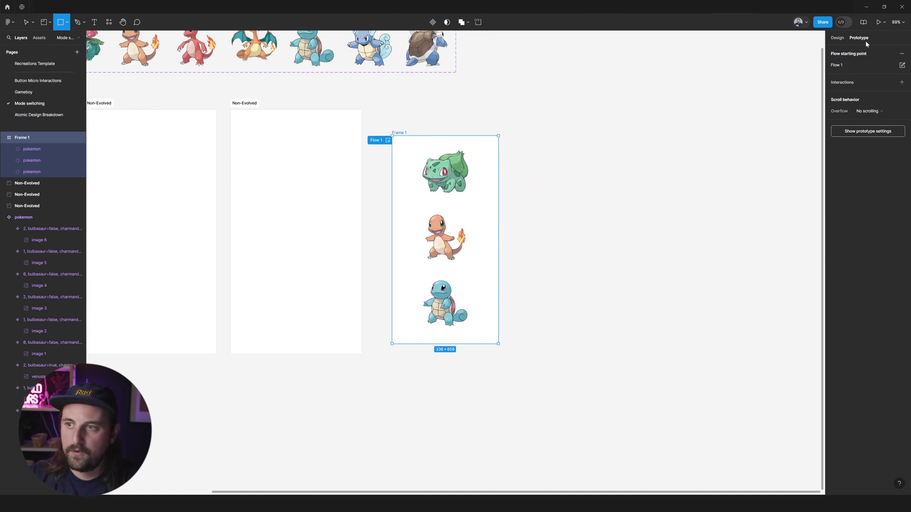
# Try an on-click interaction on the frame that sets the Pokemon Evolution variable mode to 1st evolution, then remove it
pyautogui.press('v')
pyautogui.moveTo(498, 240); pyautogui.dragTo(355, 254)
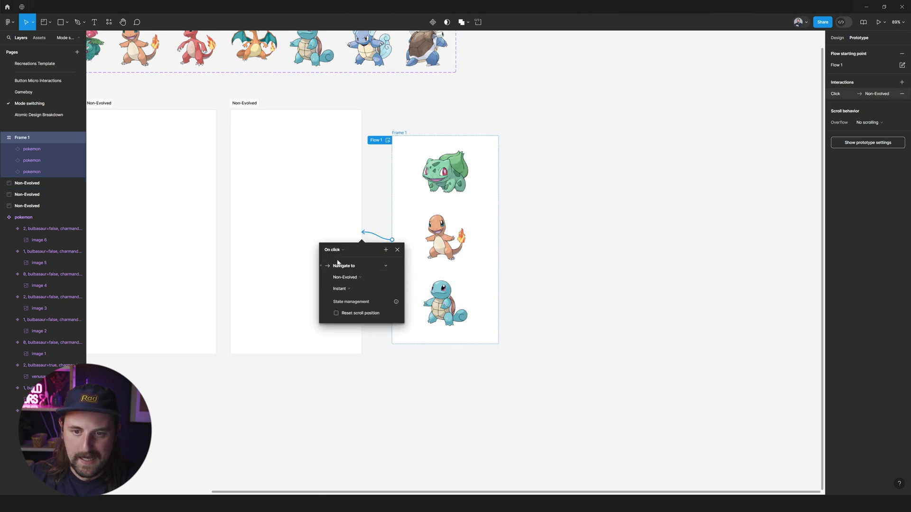
pyautogui.click(334, 280)
pyautogui.click(329, 283)
pyautogui.click(355, 266)
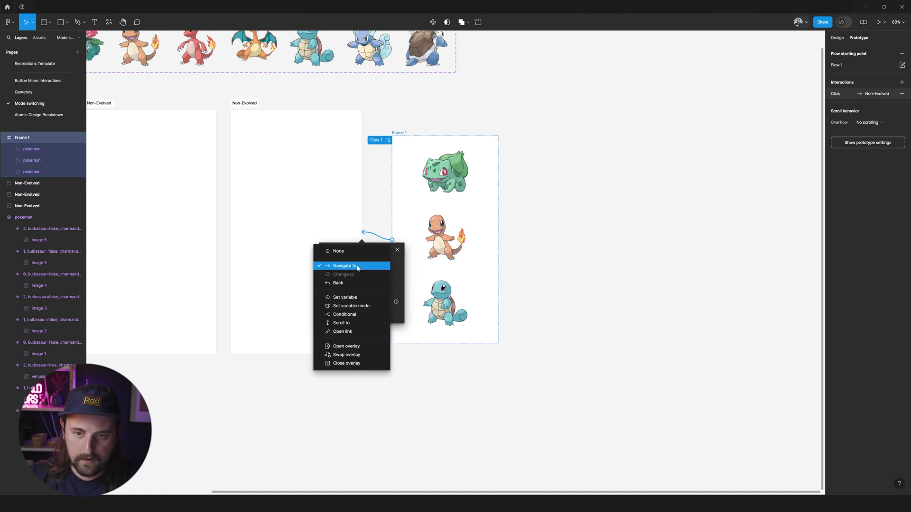
pyautogui.click(349, 308)
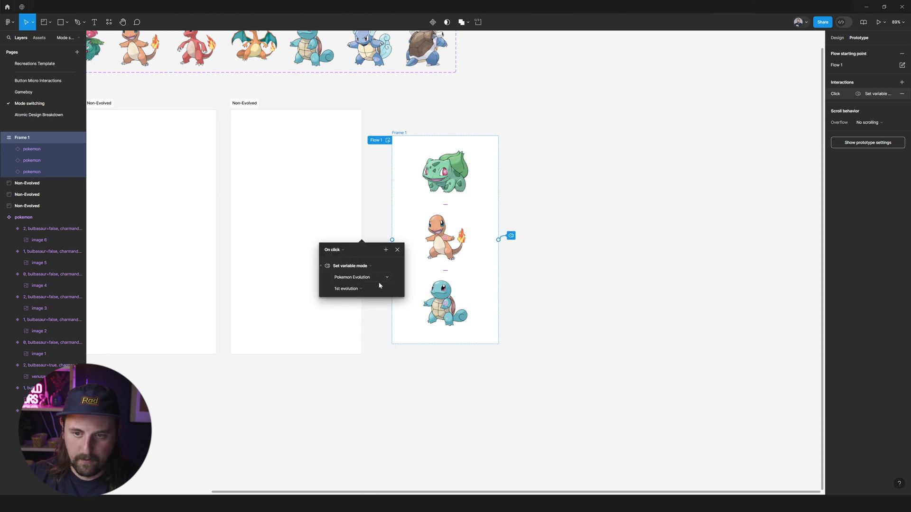
pyautogui.press('Escape')
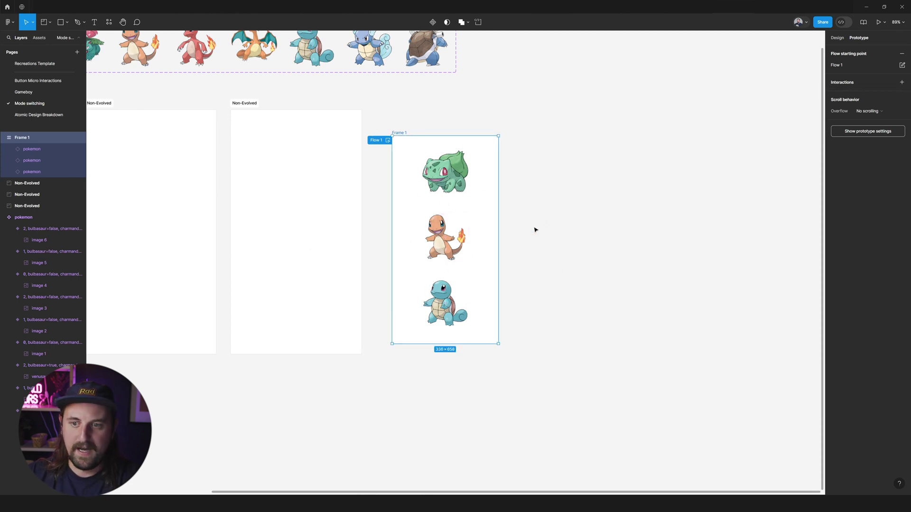
pyautogui.click(557, 217)
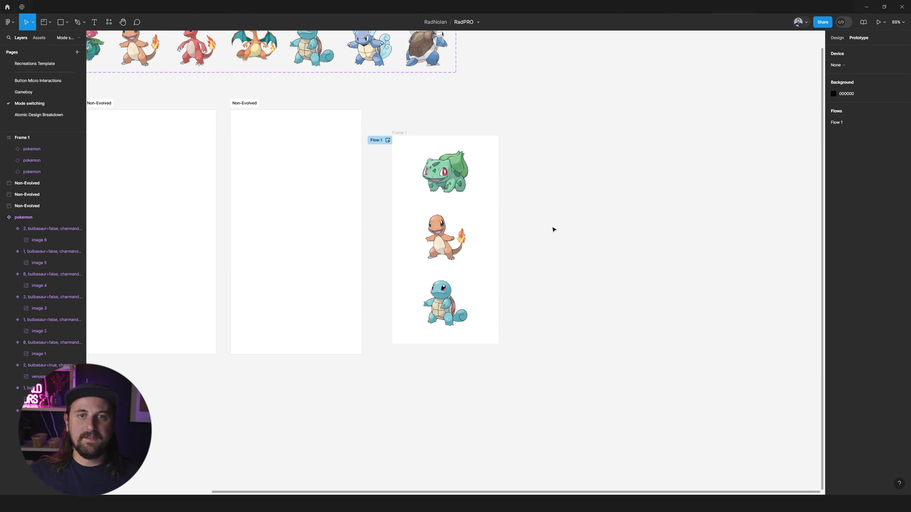
# Move the three pokemon instances together out of their frame onto the empty canvas beside it
pyautogui.click(396, 133)
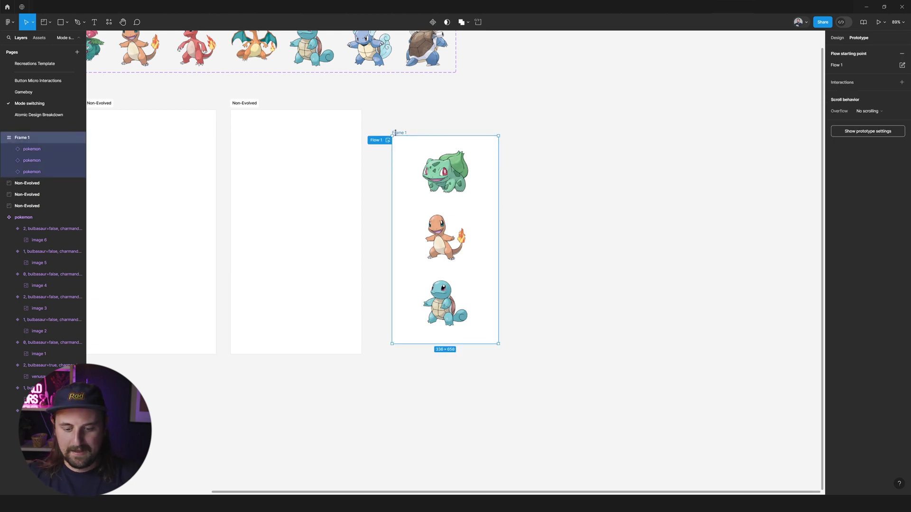
pyautogui.click(454, 171)
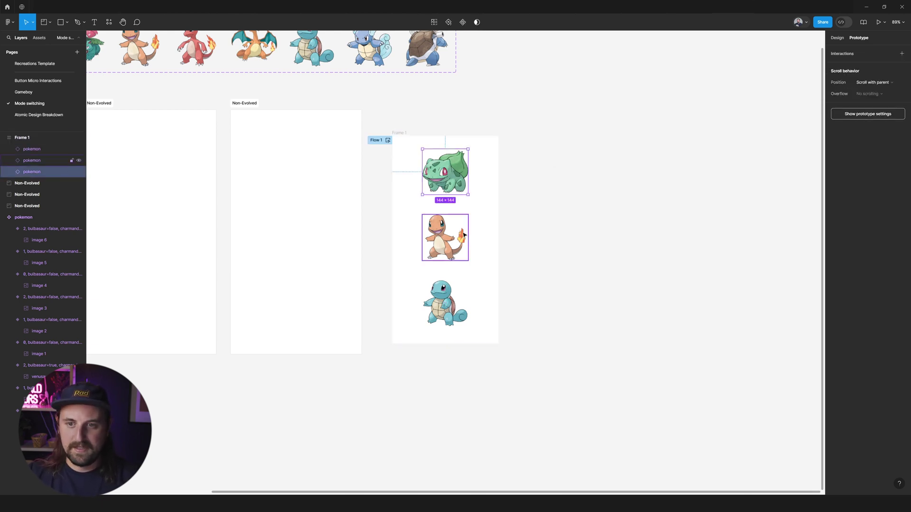
pyautogui.keyDown('shift'); pyautogui.click(466, 235); pyautogui.keyUp('shift')
pyautogui.keyDown('shift'); pyautogui.click(457, 295); pyautogui.keyUp('shift')
pyautogui.moveTo(469, 249); pyautogui.dragTo(607, 244)
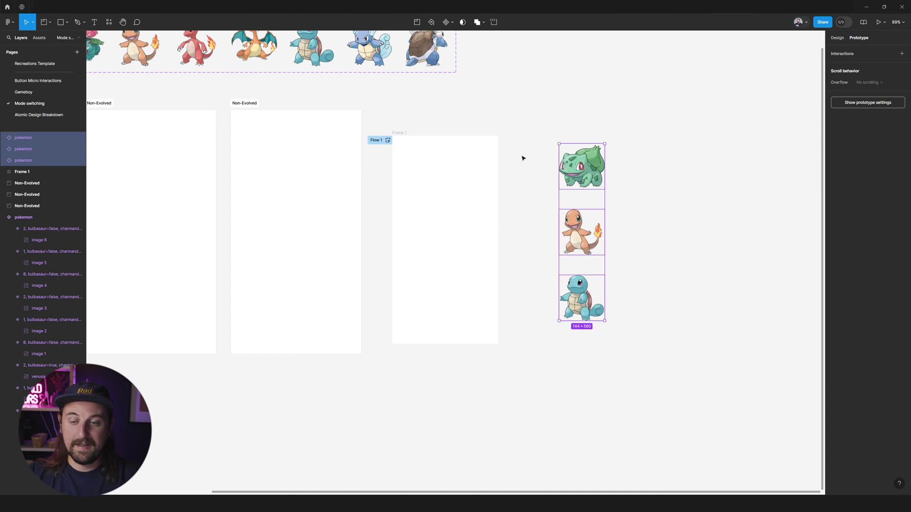
pyautogui.scroll(2, 536, 162)
pyautogui.scroll(-5, 536, 162)
pyautogui.scroll(3, 504, 205)
pyautogui.scroll(5, 453, 254)
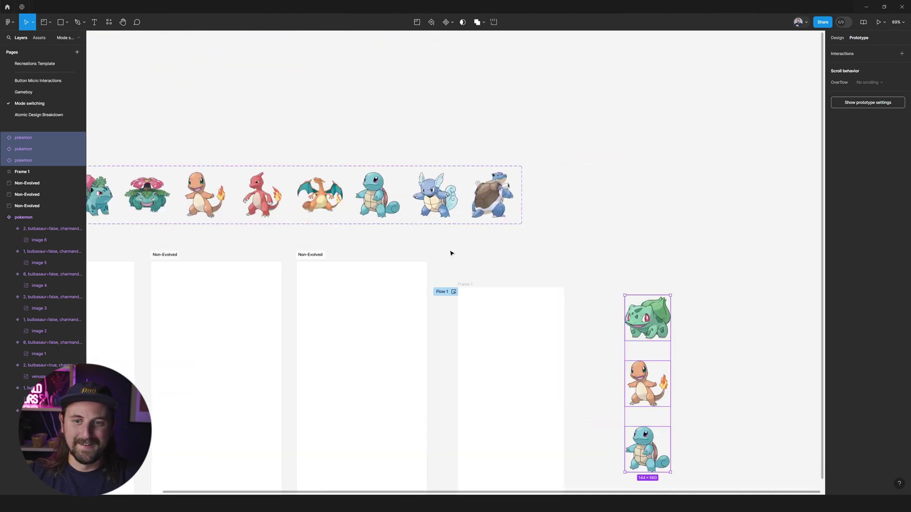